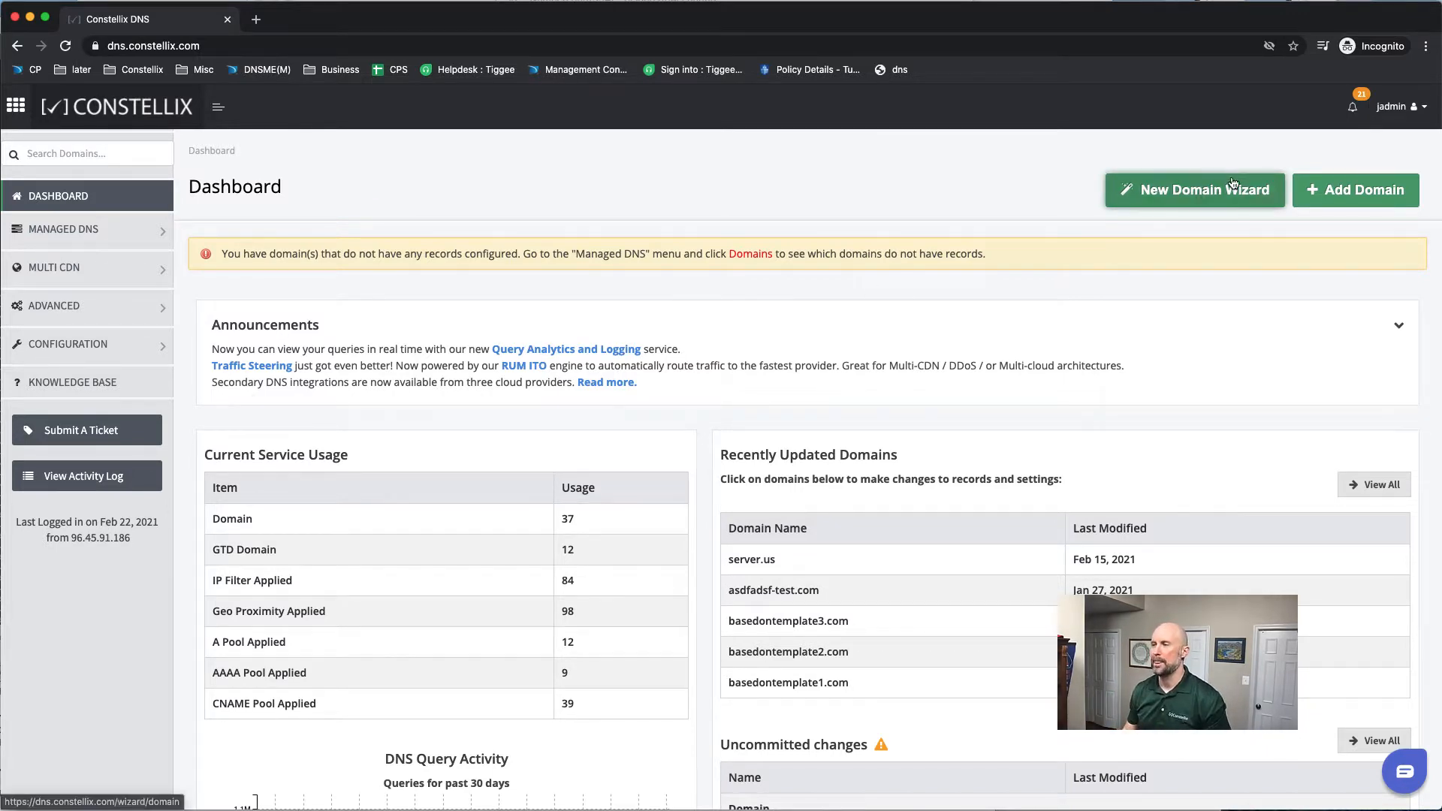
Step: Start the New Domain Wizard and enter test1.com as the domain name
click(1185, 190)
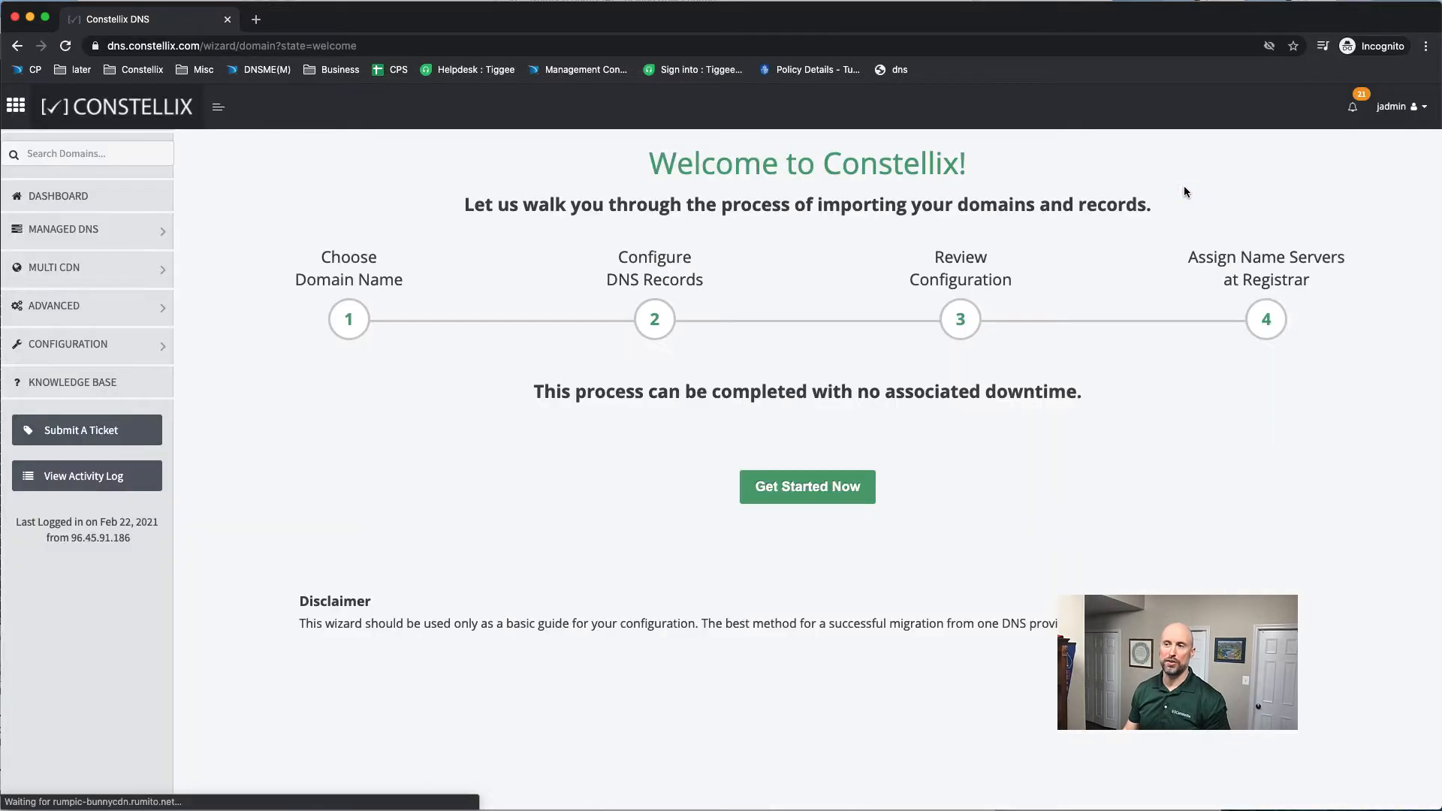
click(786, 494)
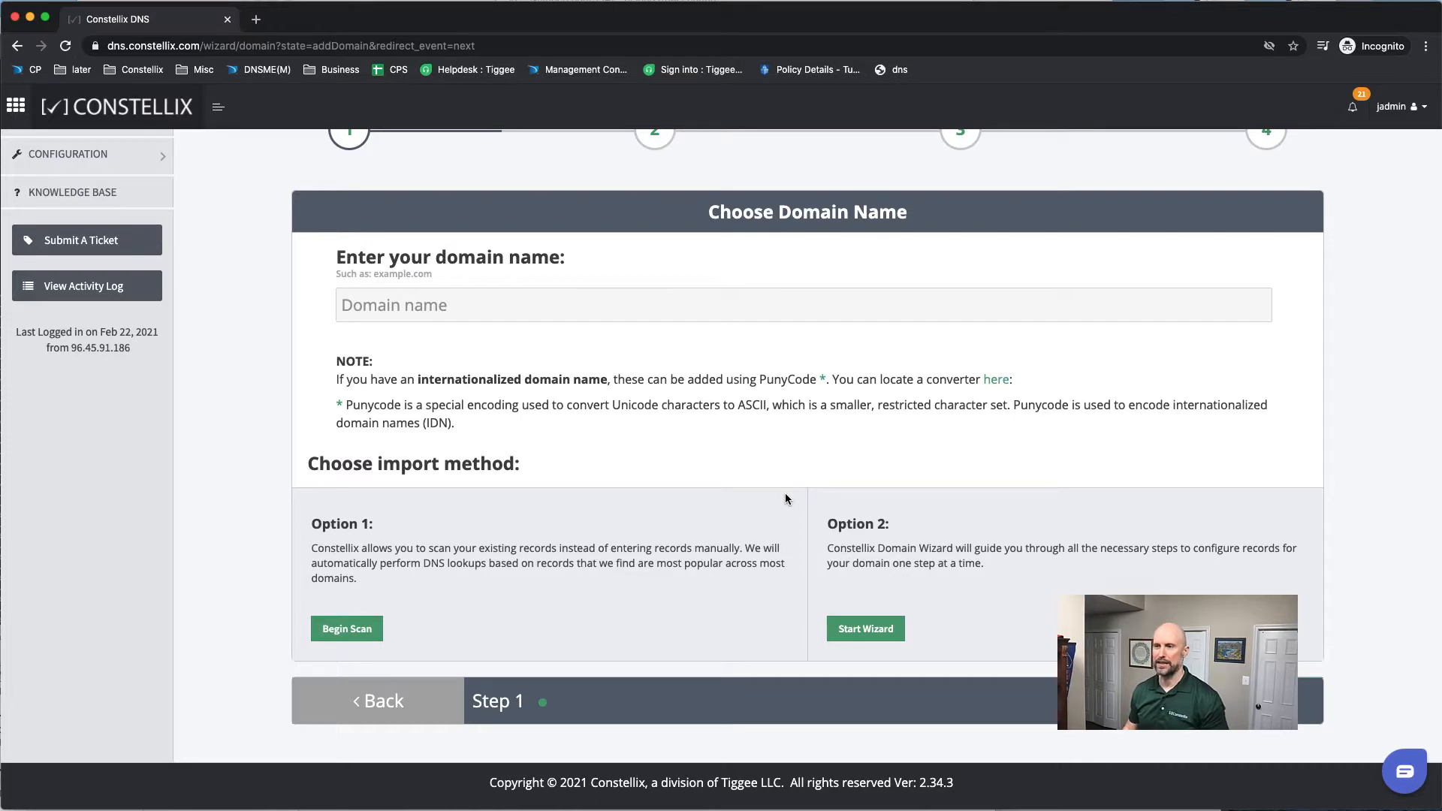
click(577, 306)
text(test.com)
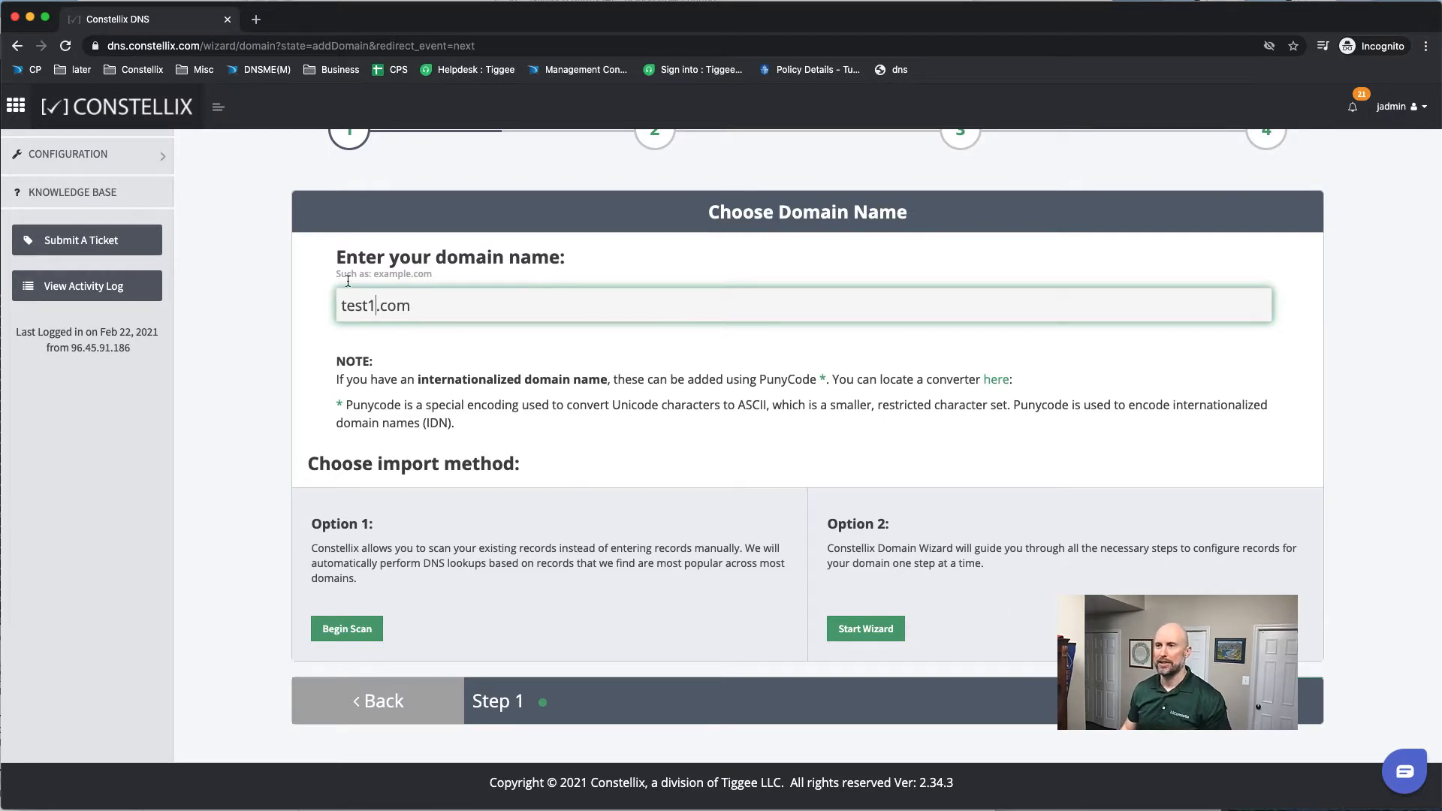
Step: Change the domain name to dnsmadeeasy.com and try to scan its existing records
drag(377, 305, 335, 304)
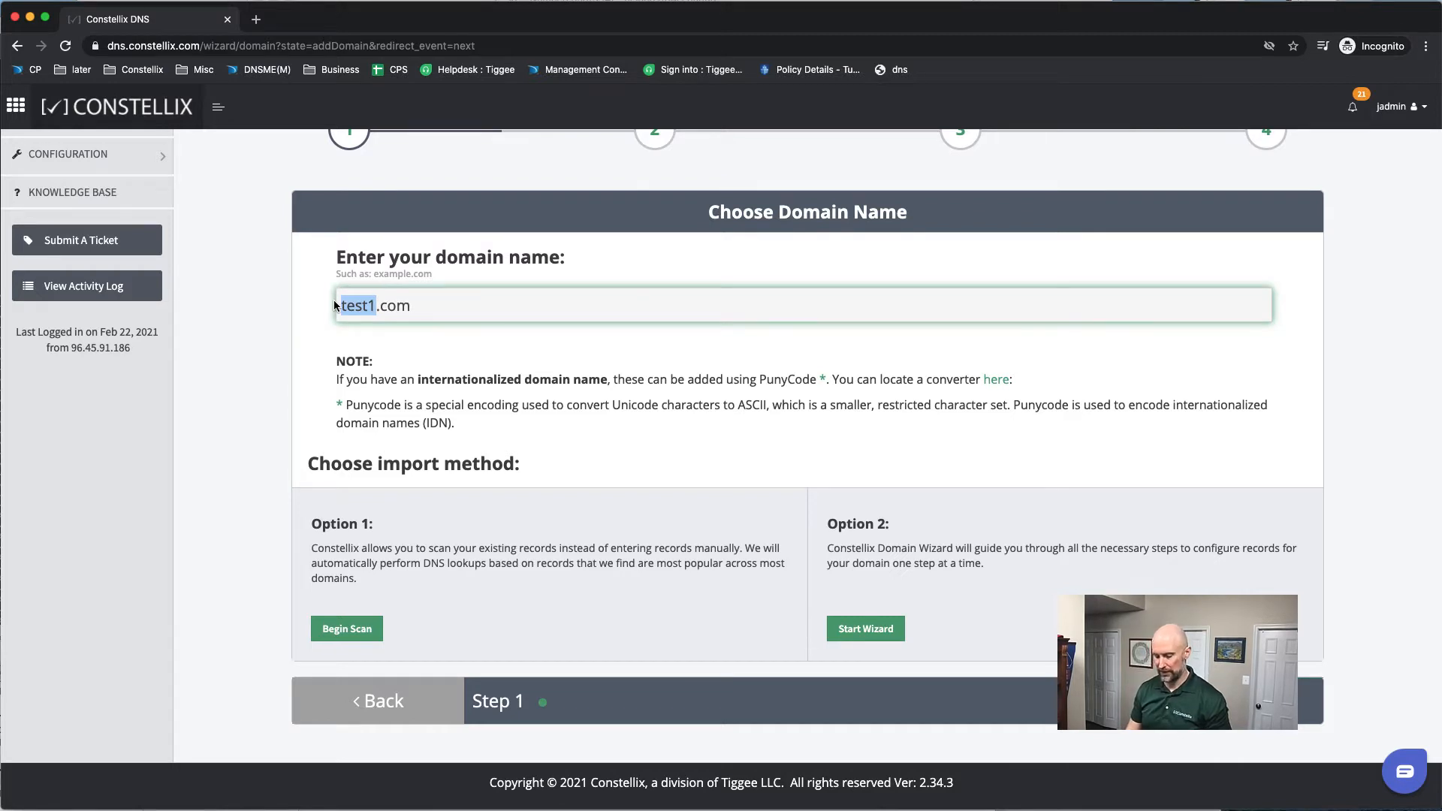
text(dnsmadeeasy)
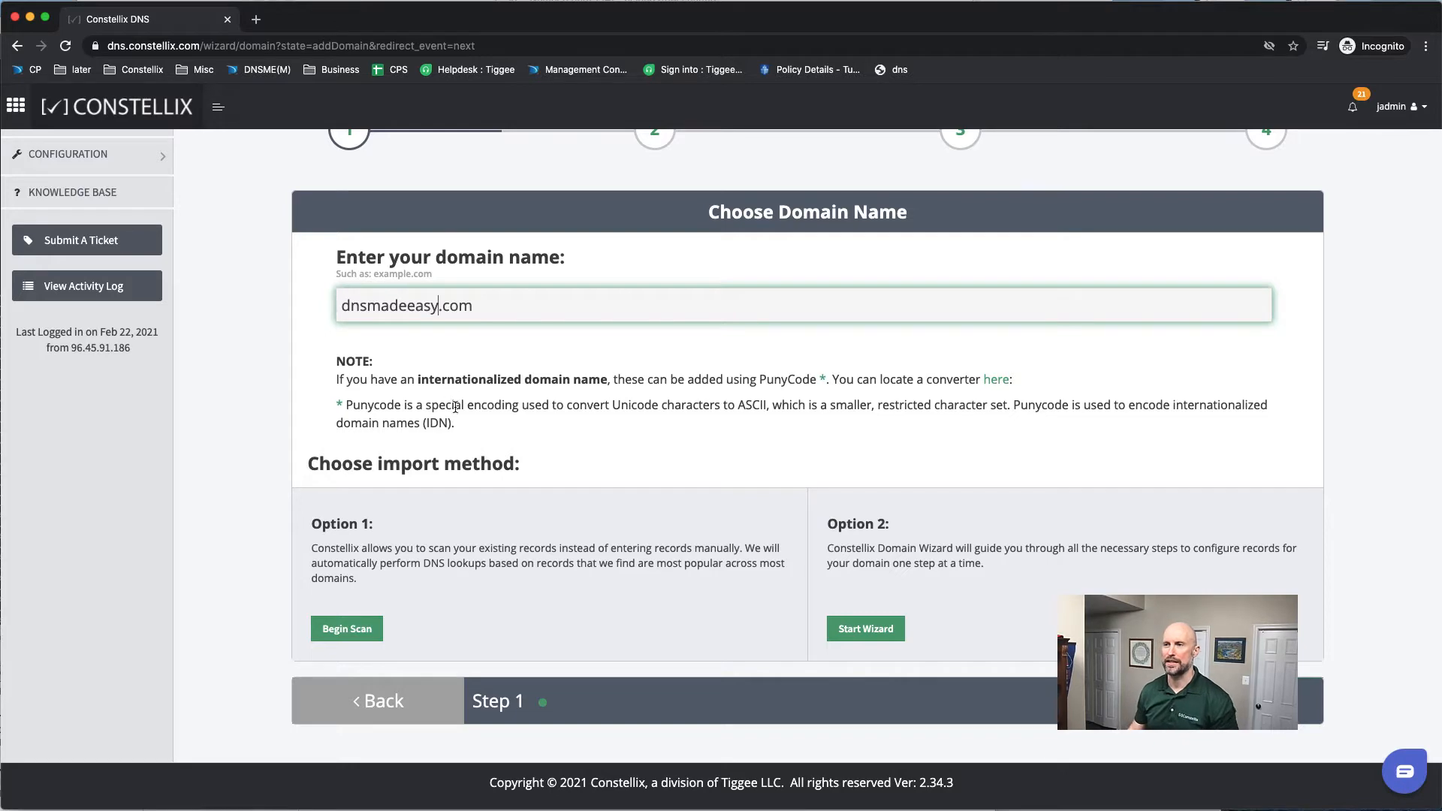
click(347, 629)
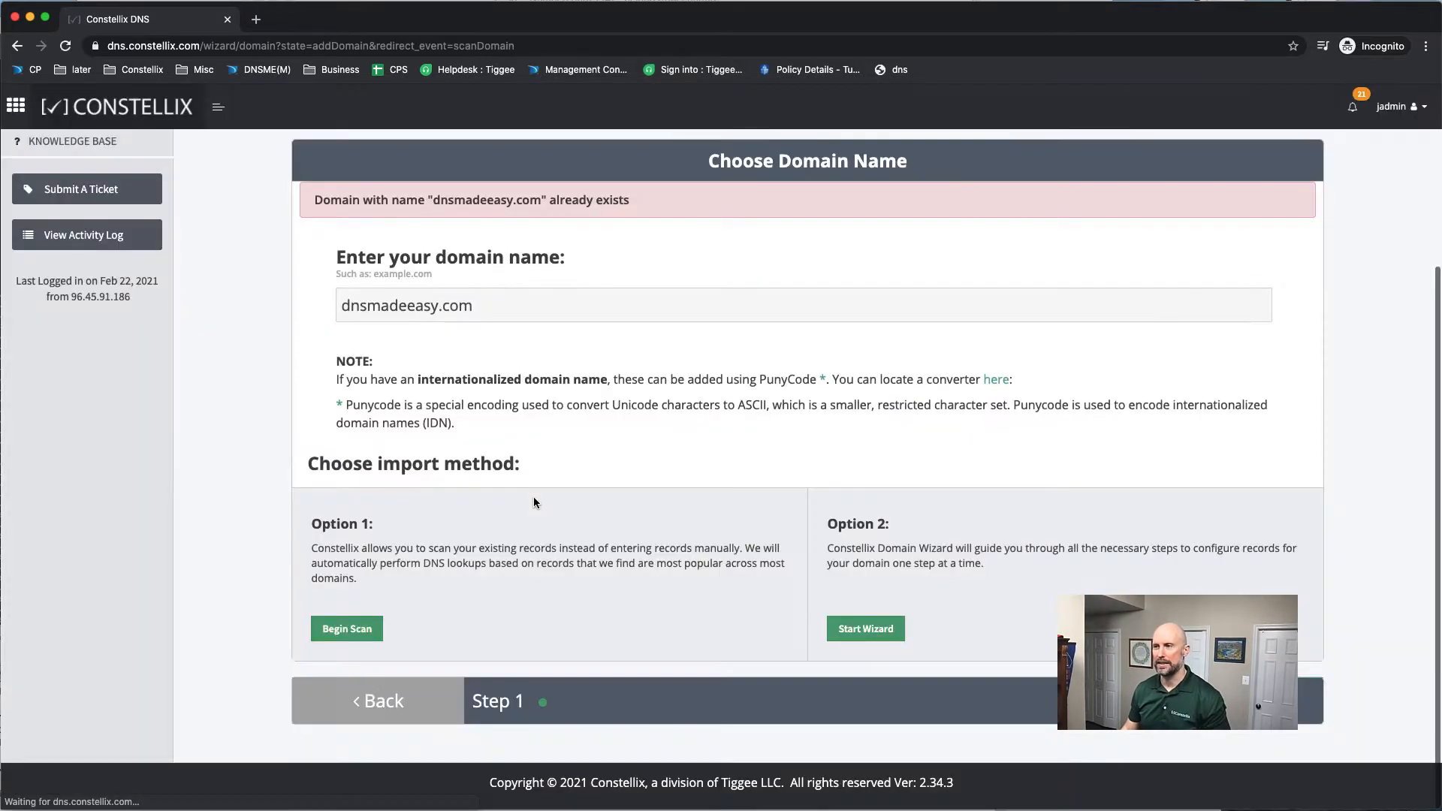
scroll(533, 502, up, 1)
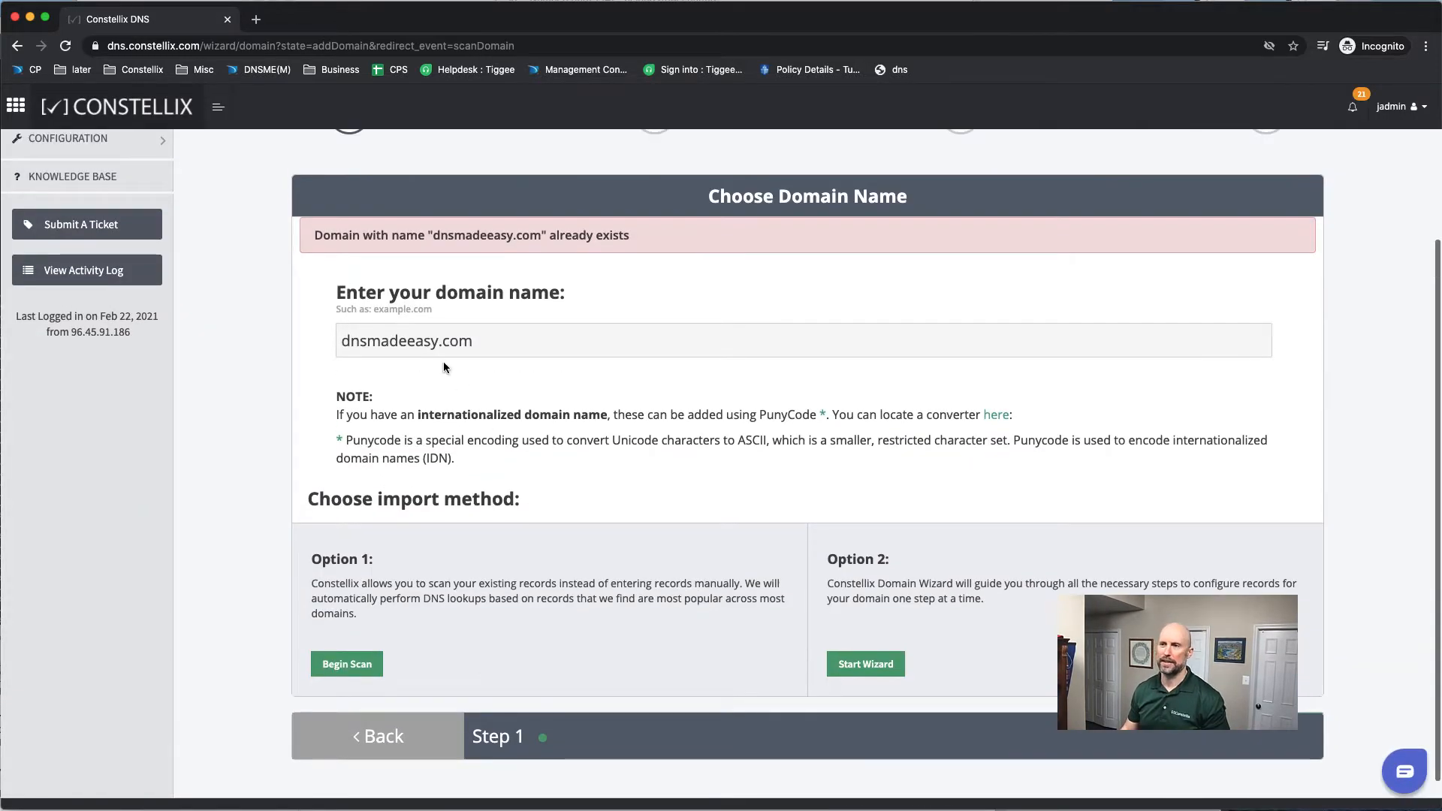
Step: Change the domain name to dnsmadeeasy.org and scan its existing DNS records
drag(438, 341, 326, 339)
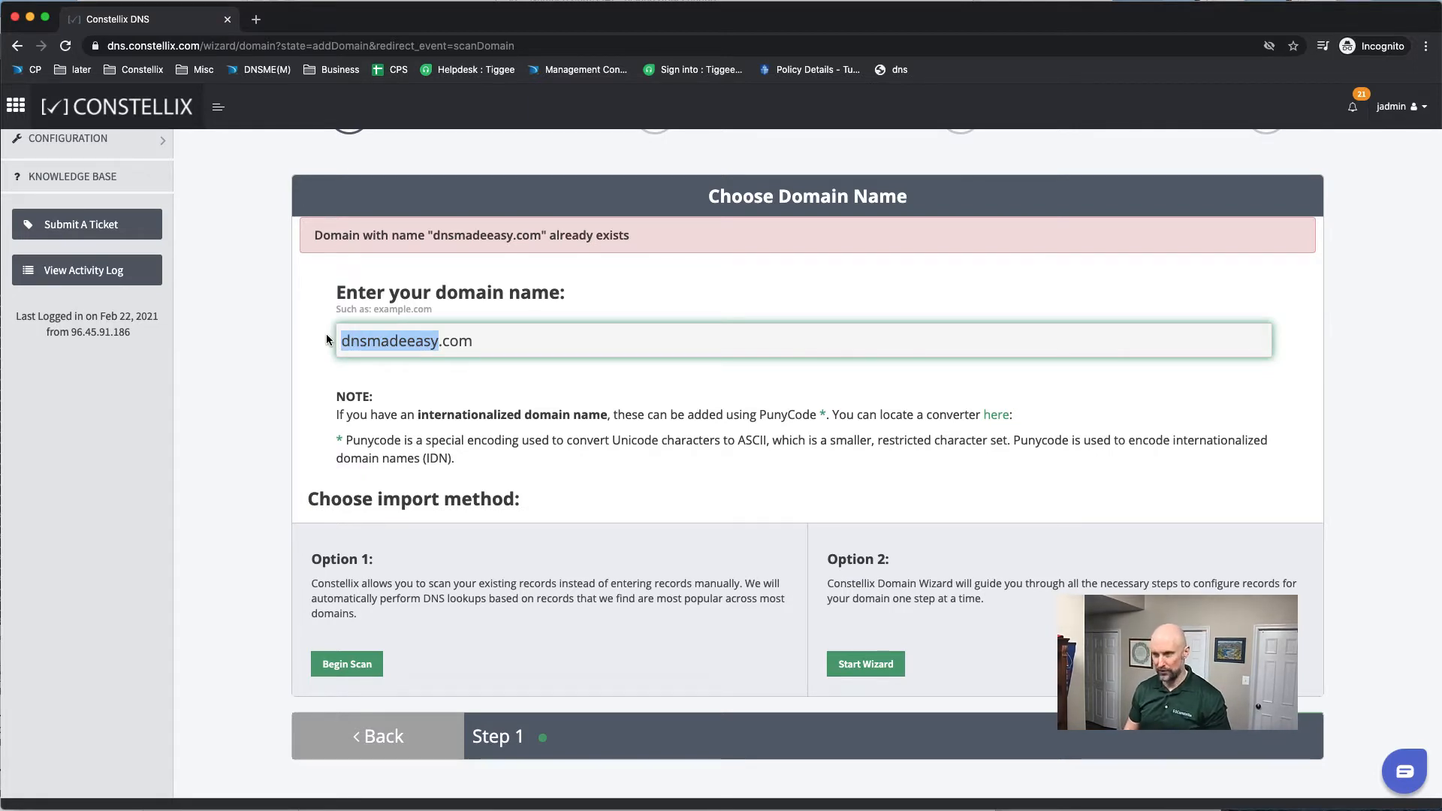
key(Right)
key(BackSpace)
key(BackSpace)
key(BackSpace)
text(o)
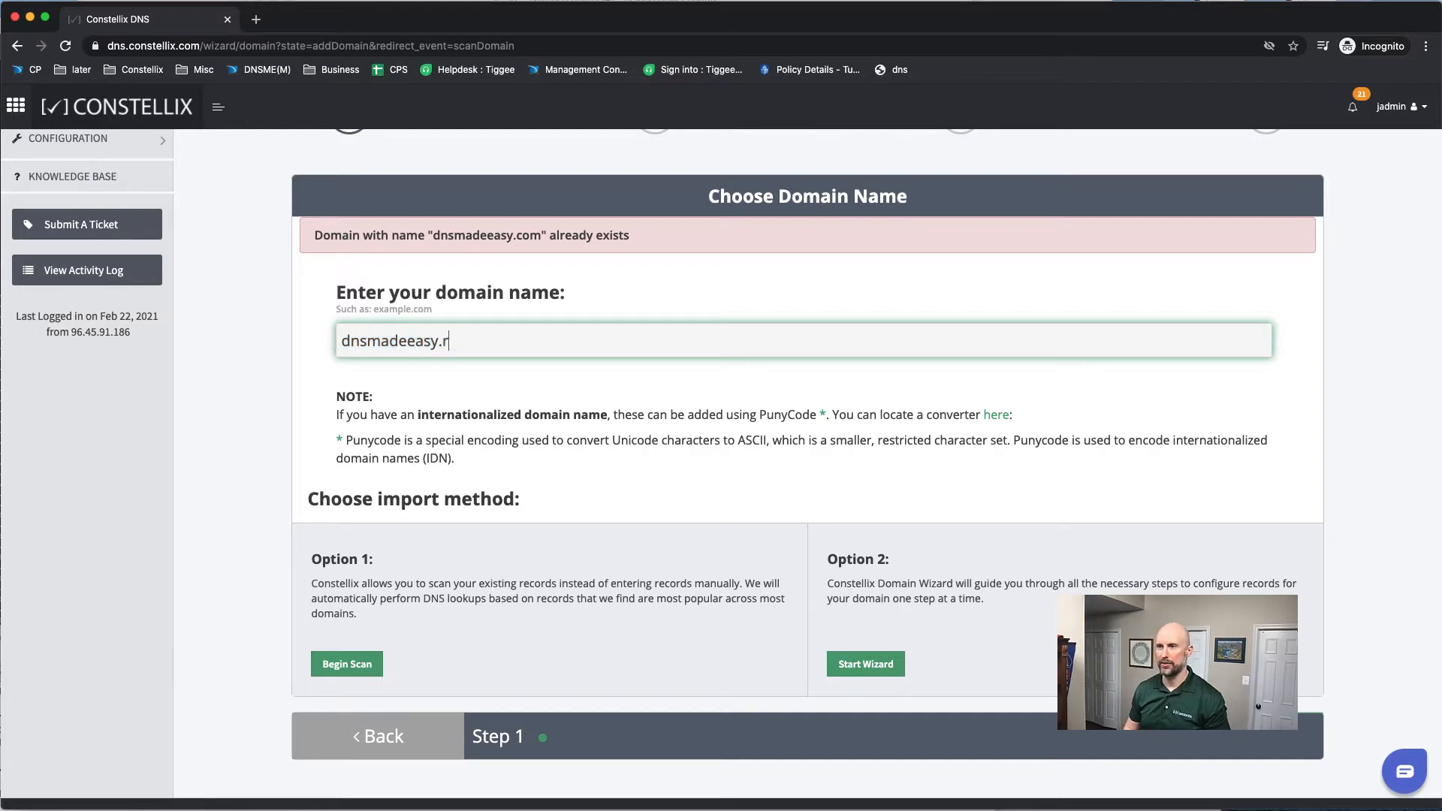
key(BackSpace)
text(org)
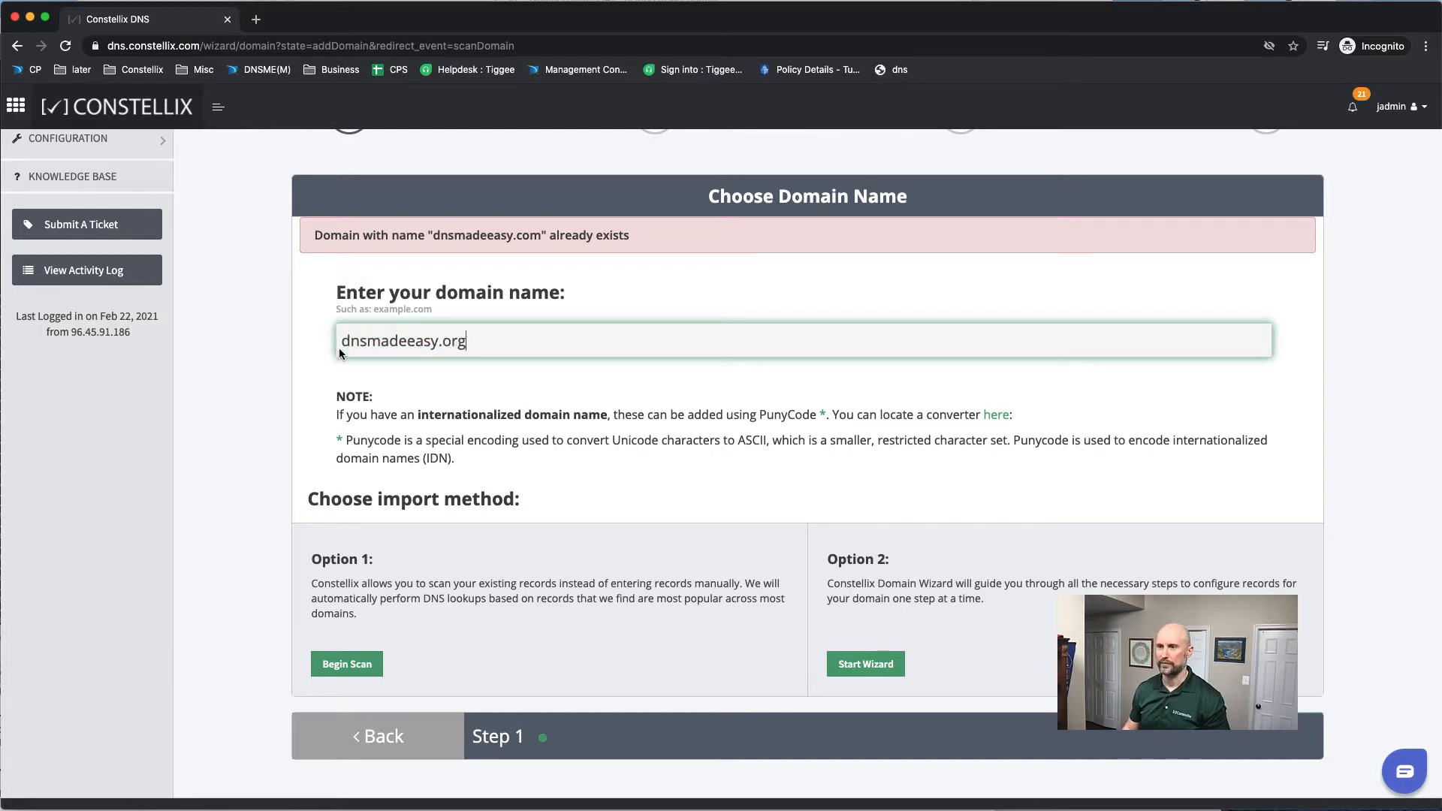
click(346, 653)
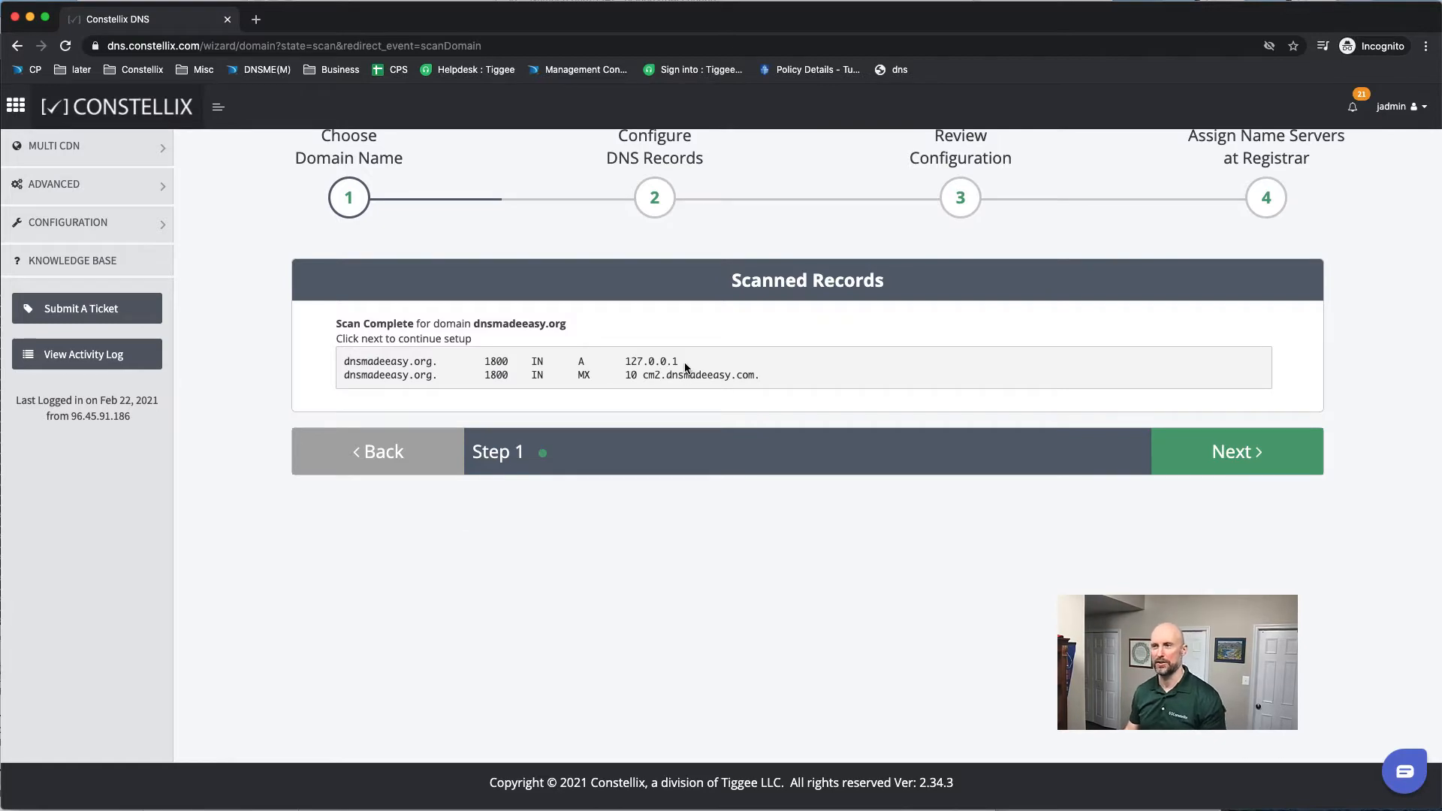
Step: Go back to the wizard's start, enter tiggee.net as the domain name, and scan its existing records
click(422, 460)
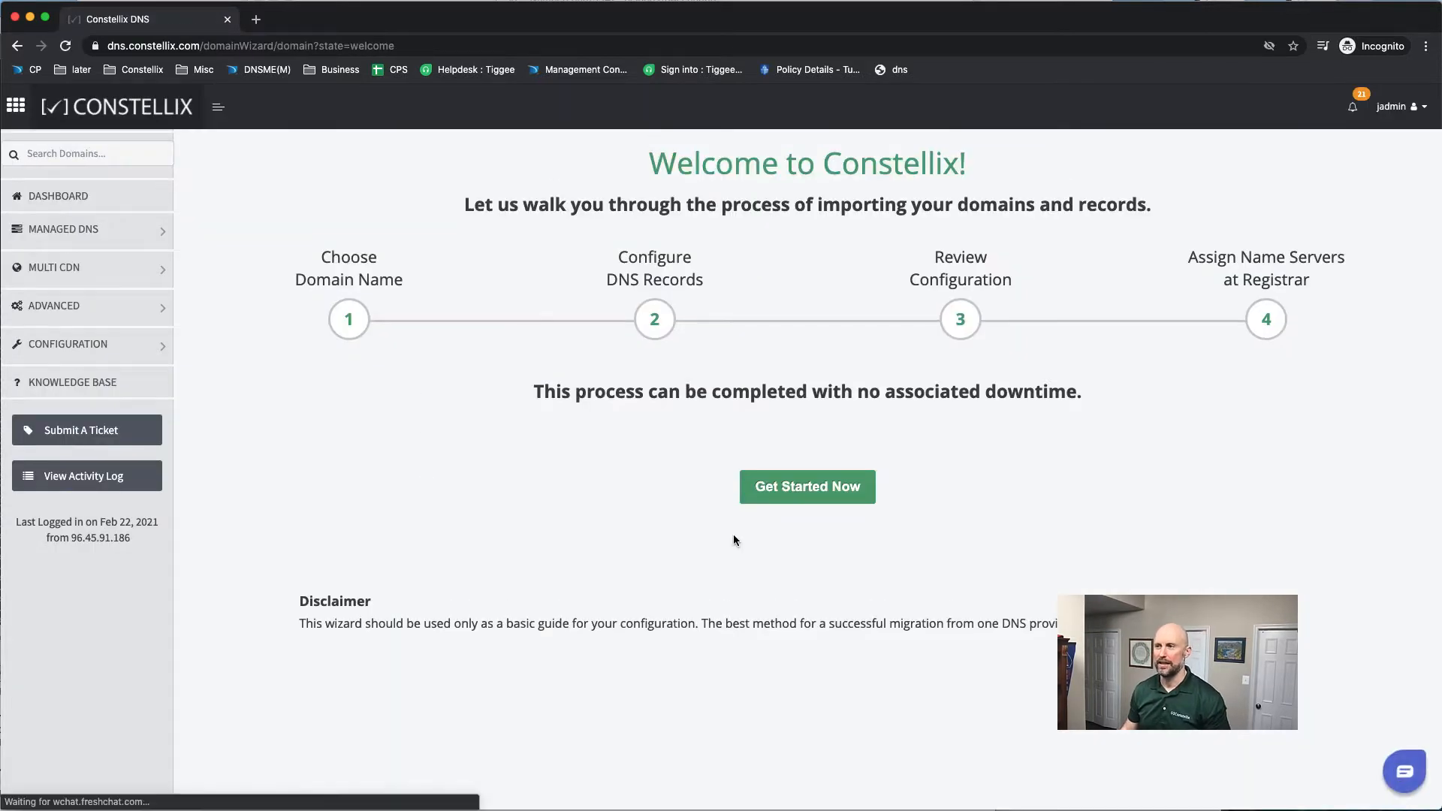
click(830, 495)
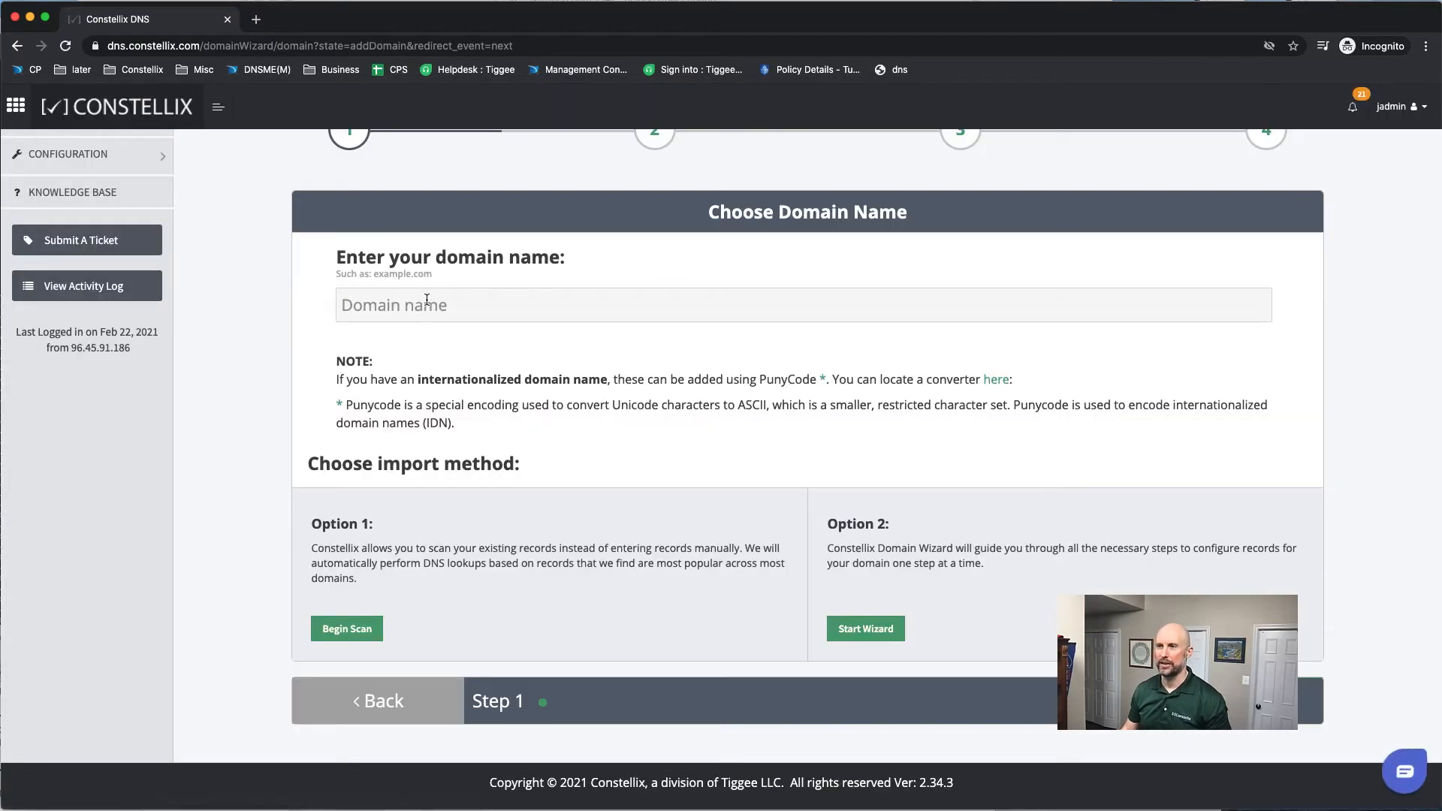
click(404, 301)
text(tiggee)
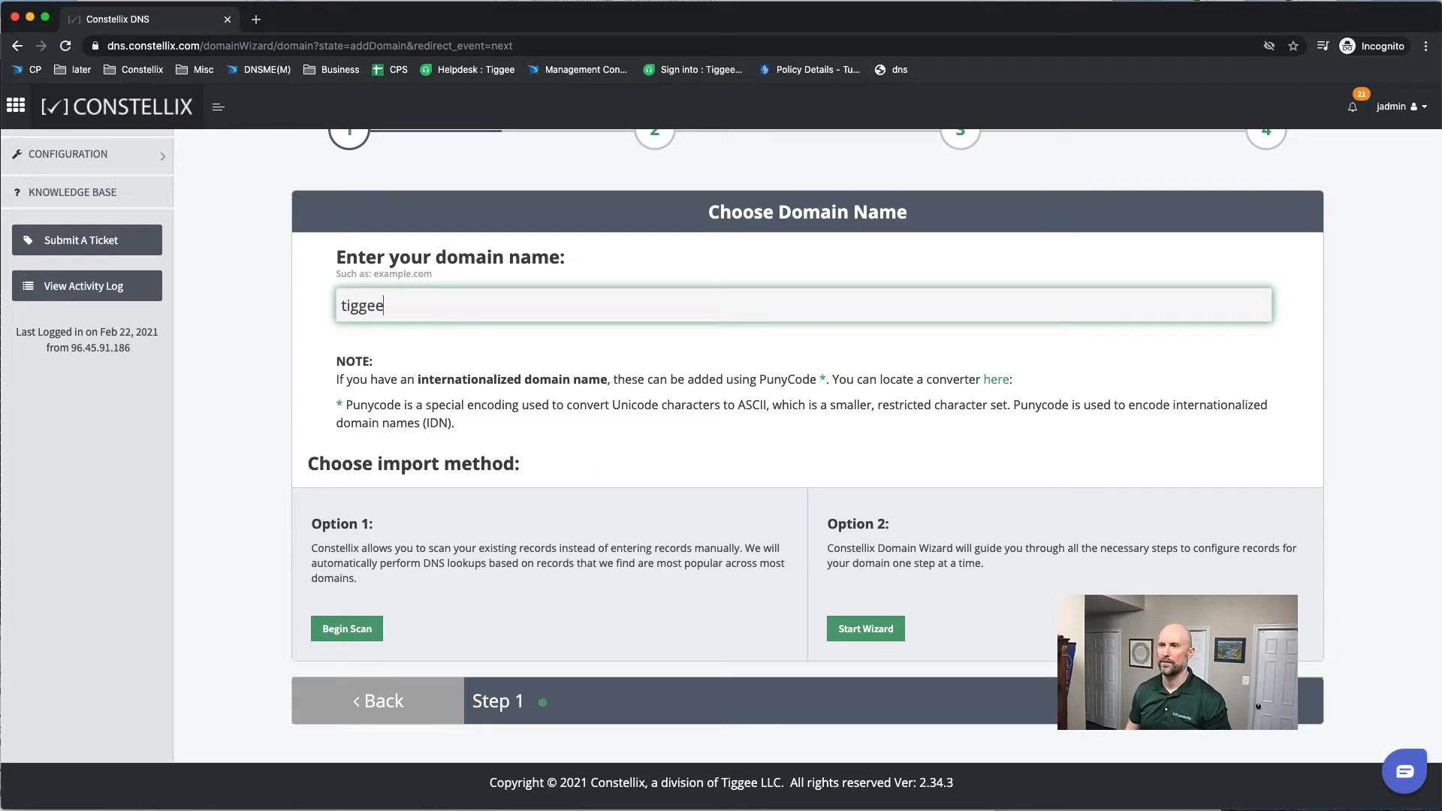
text(.c)
key(BackSpace)
key(BackSpace)
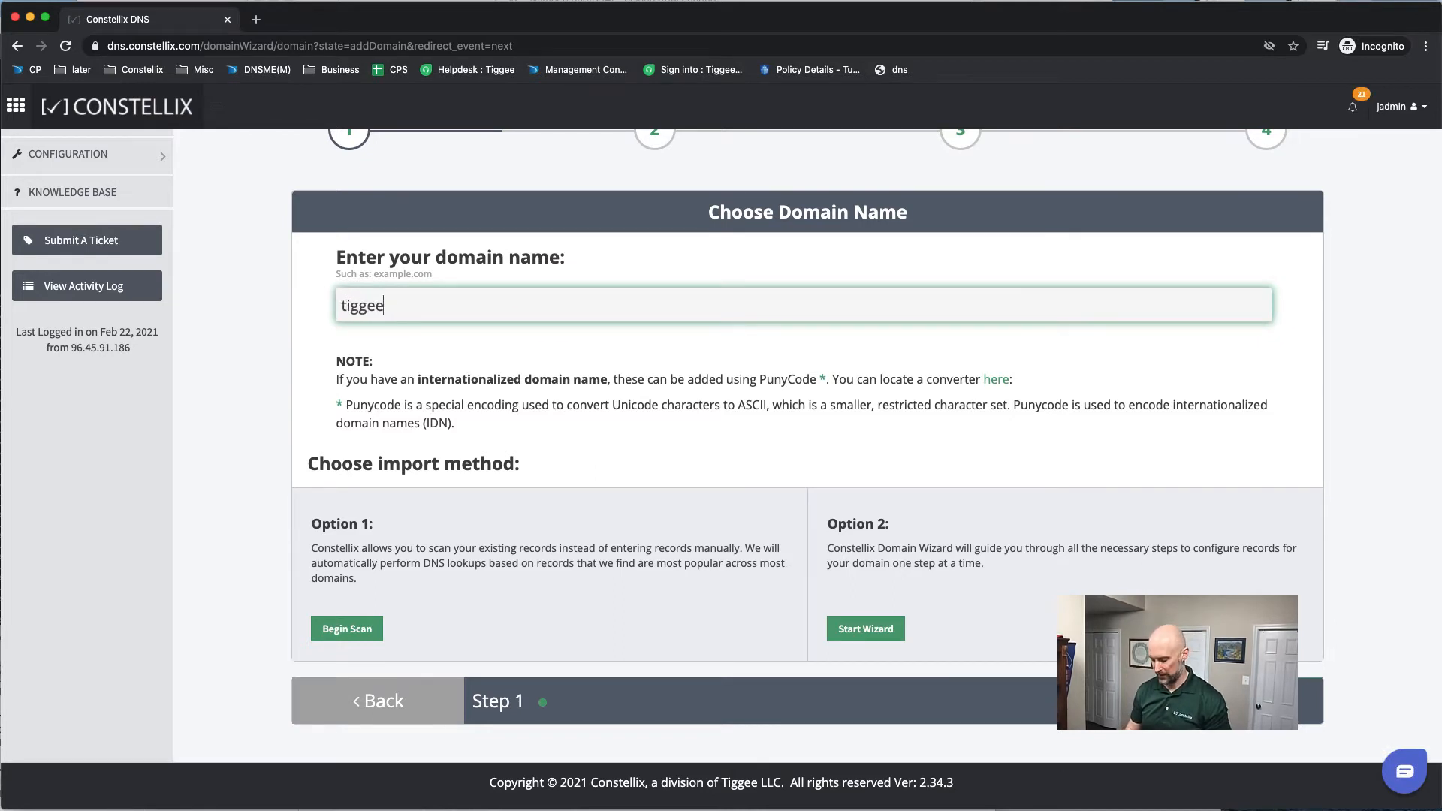
key(BackSpace)
key(BackSpace)
key(BackSpace)
key(BackSpace)
key(BackSpace)
key(BackSpace)
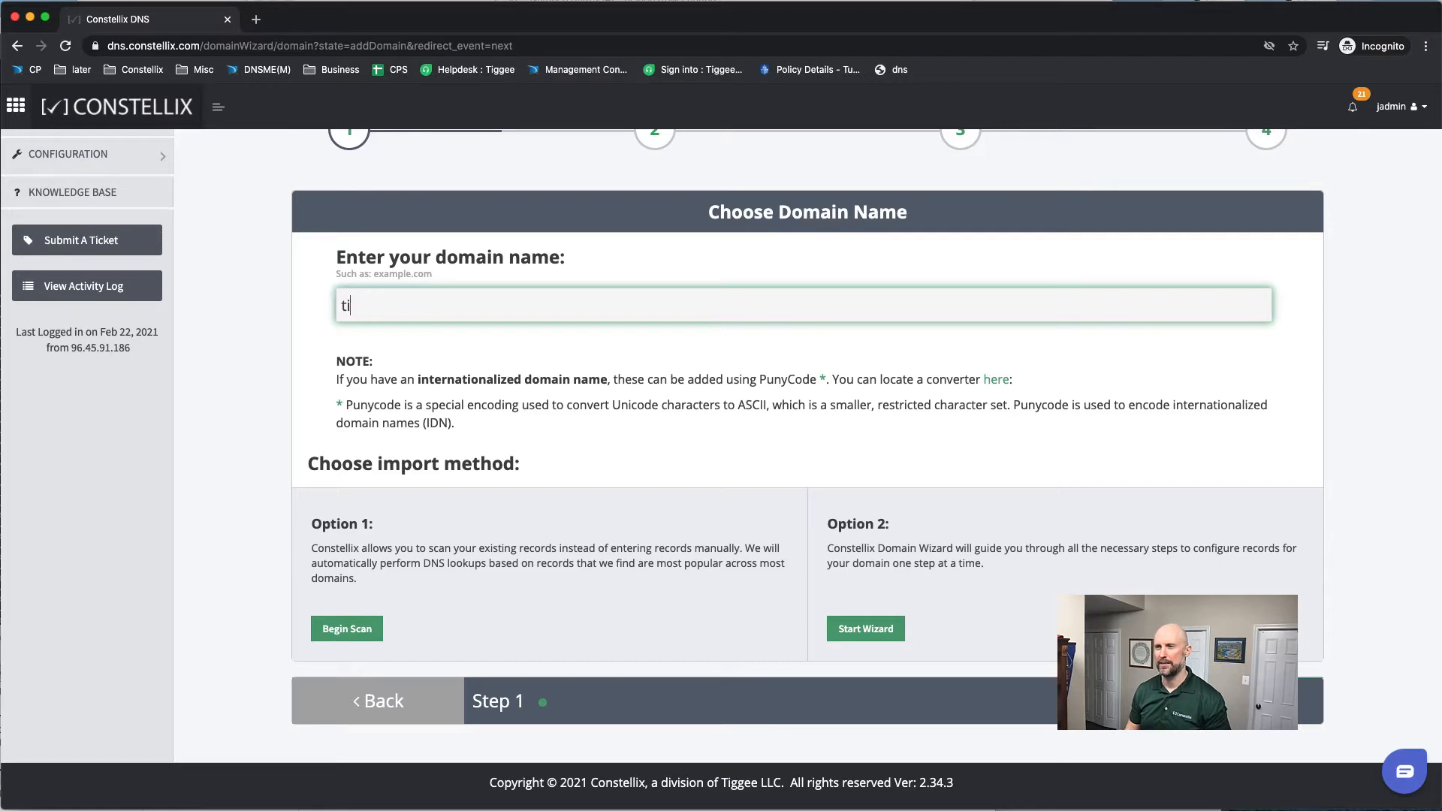
text(tiggee.net)
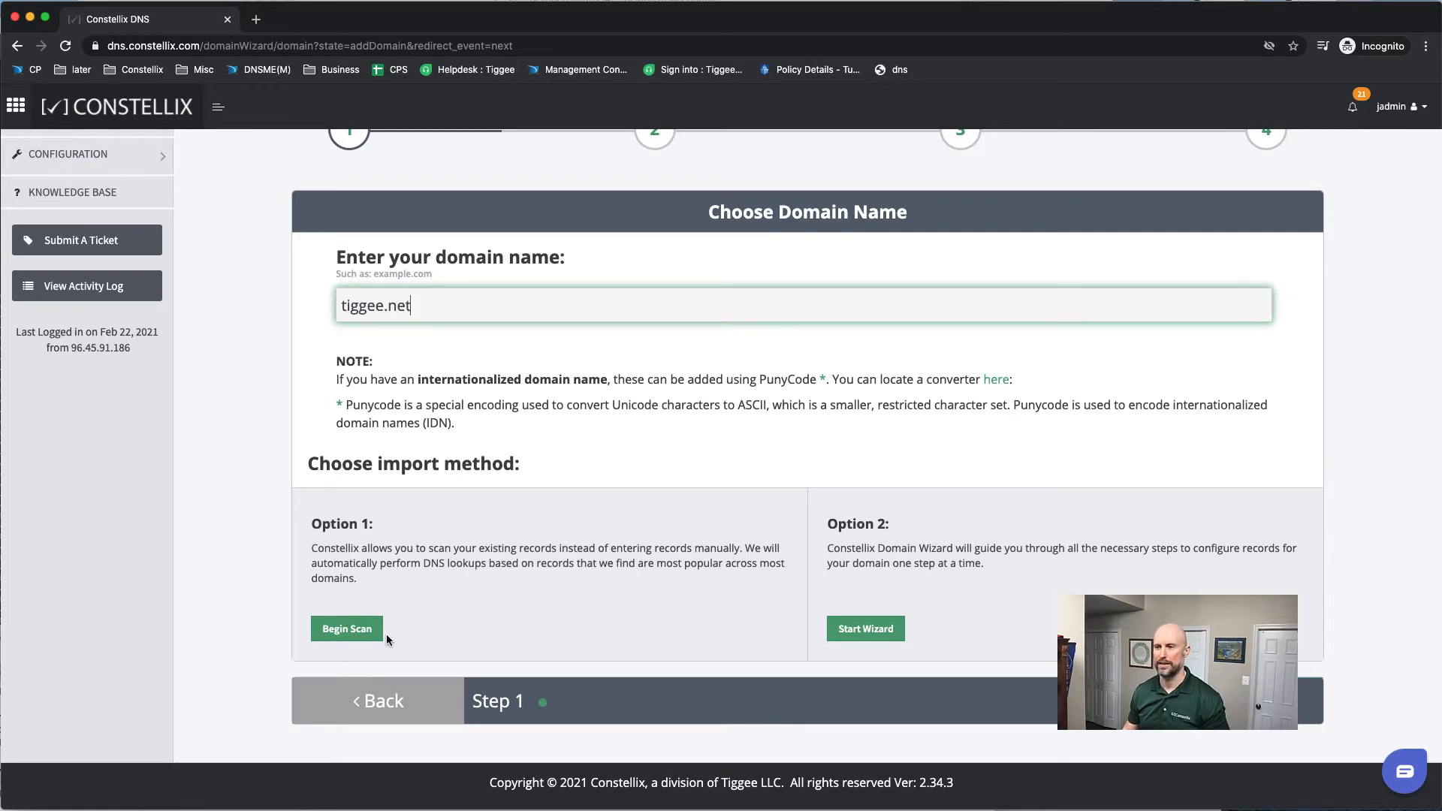
click(347, 632)
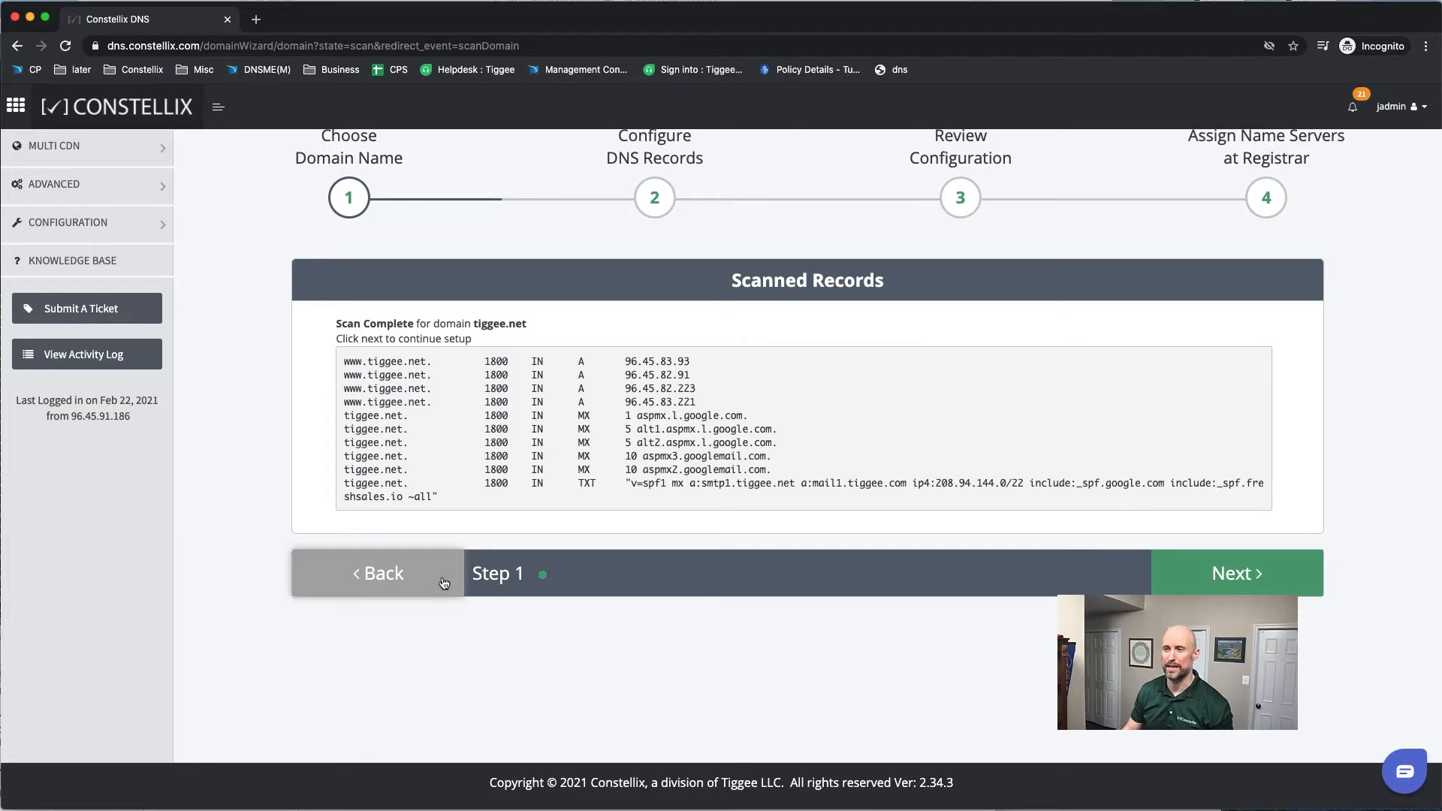
Step: Return to the import method choice and start the step-by-step wizard for tiggee.net
click(378, 584)
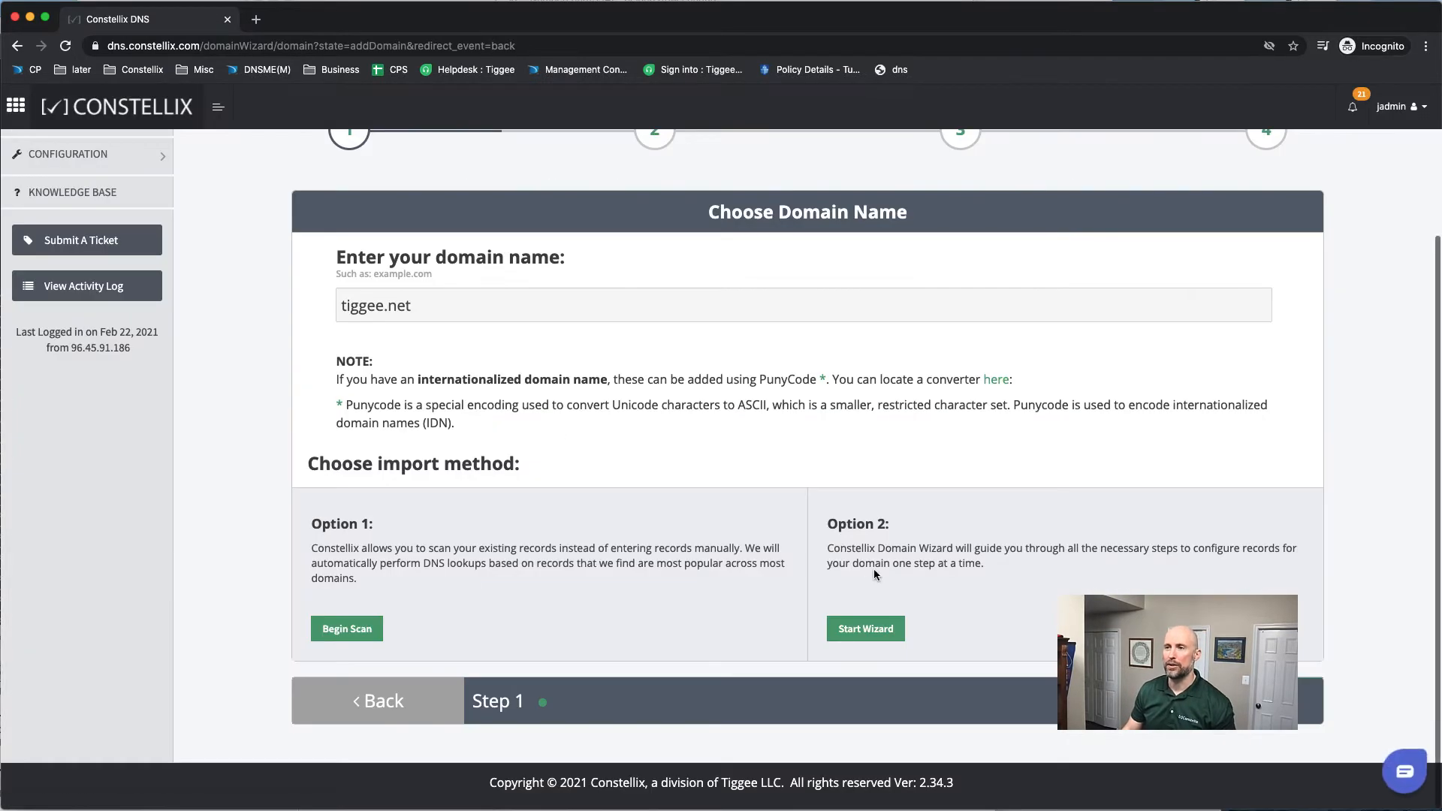
click(852, 627)
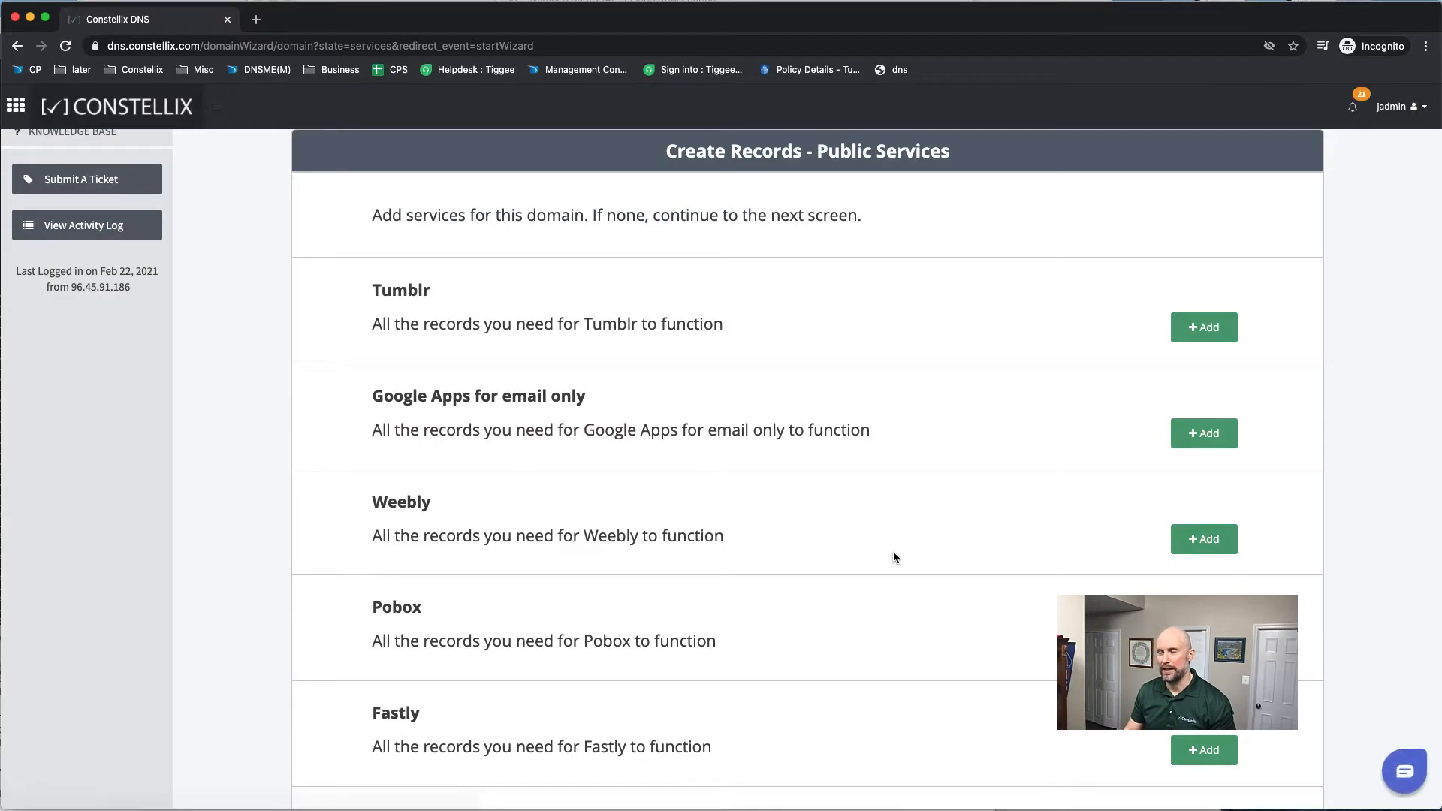
Step: Review the list of public services whose records can be added to the domain, from Tumblr to Mailgun
scroll(889, 554, down, 3)
scroll(884, 559, down, 6)
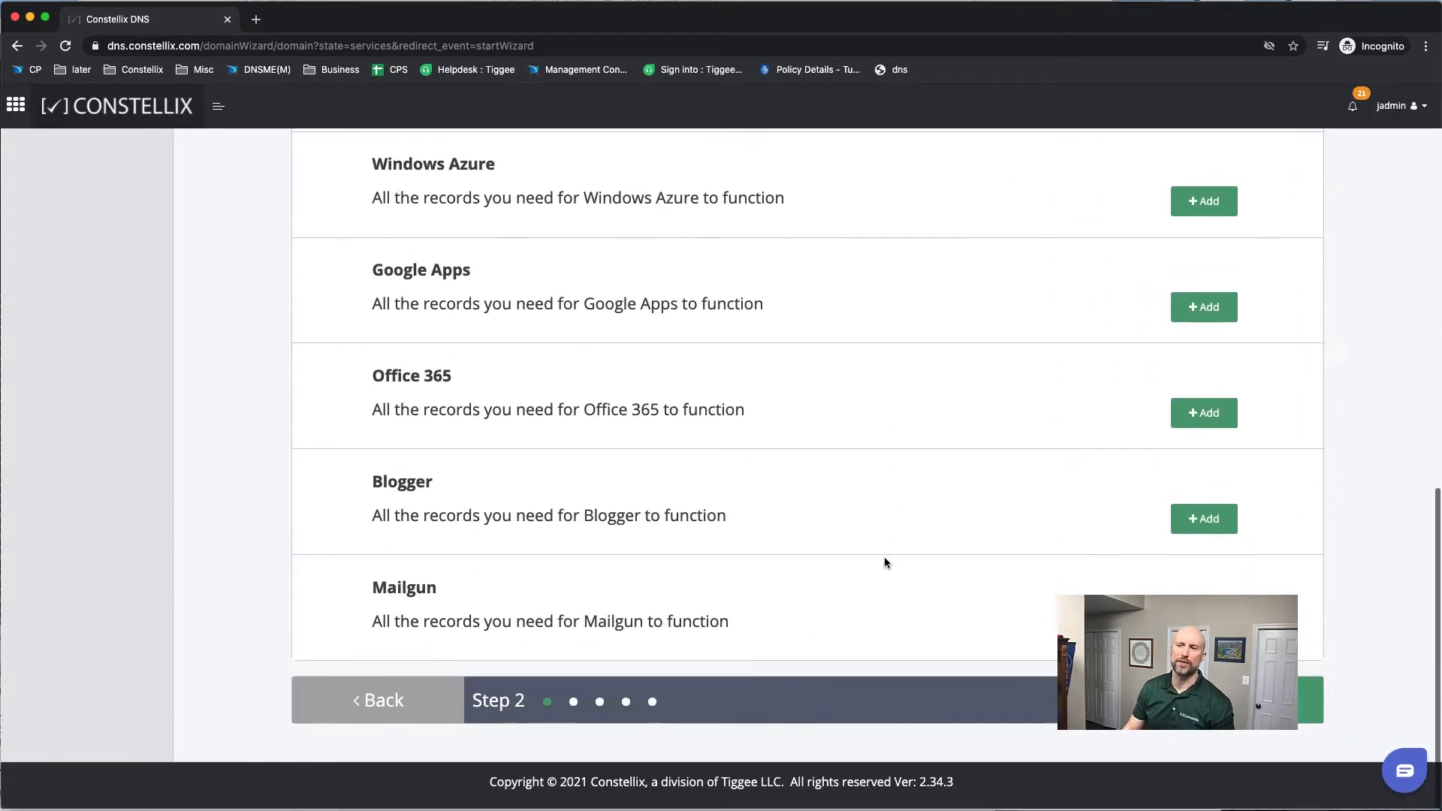
scroll(884, 560, up, 6)
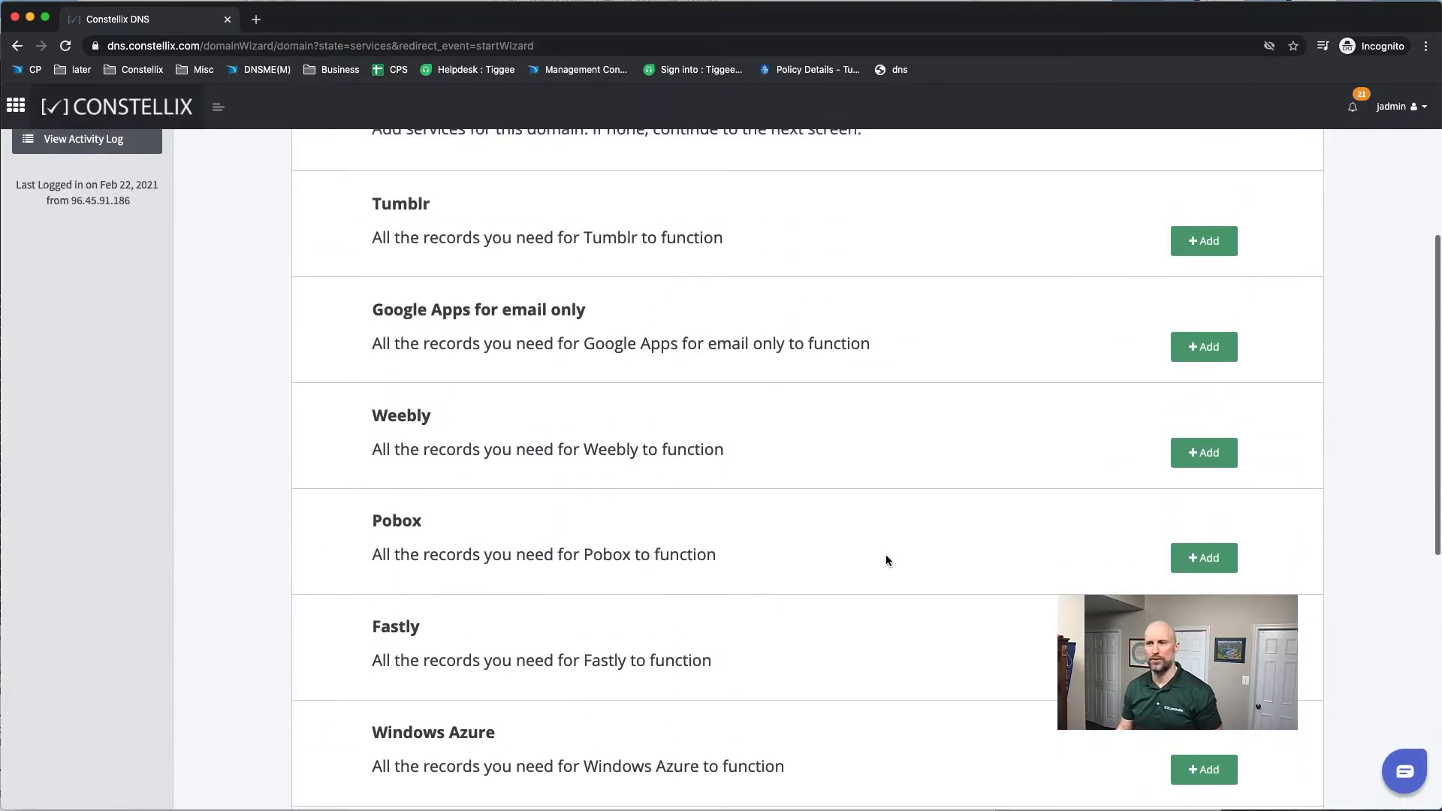
scroll(922, 529, down, 1)
scroll(920, 526, up, 1)
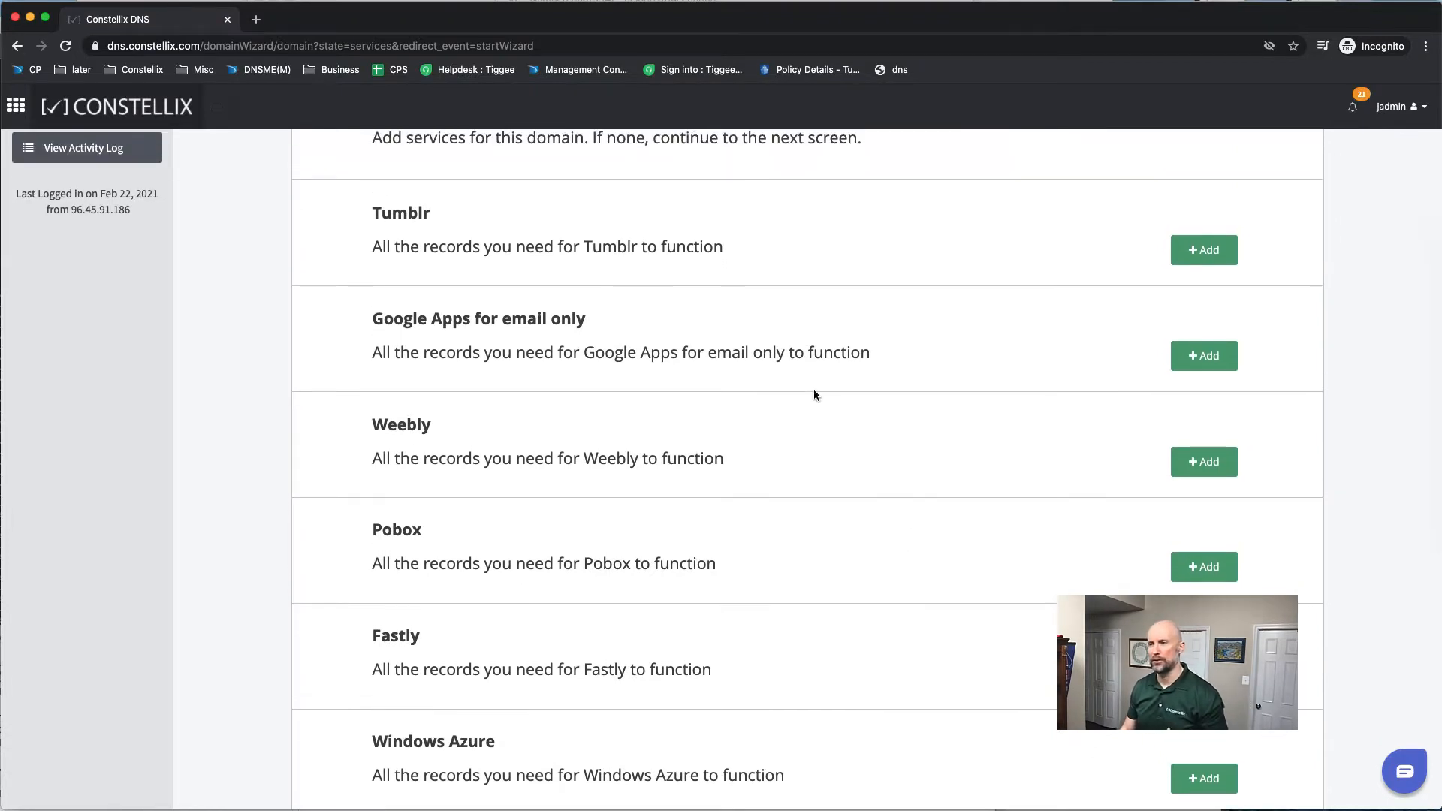
scroll(826, 379, down, 2)
scroll(839, 371, down, 7)
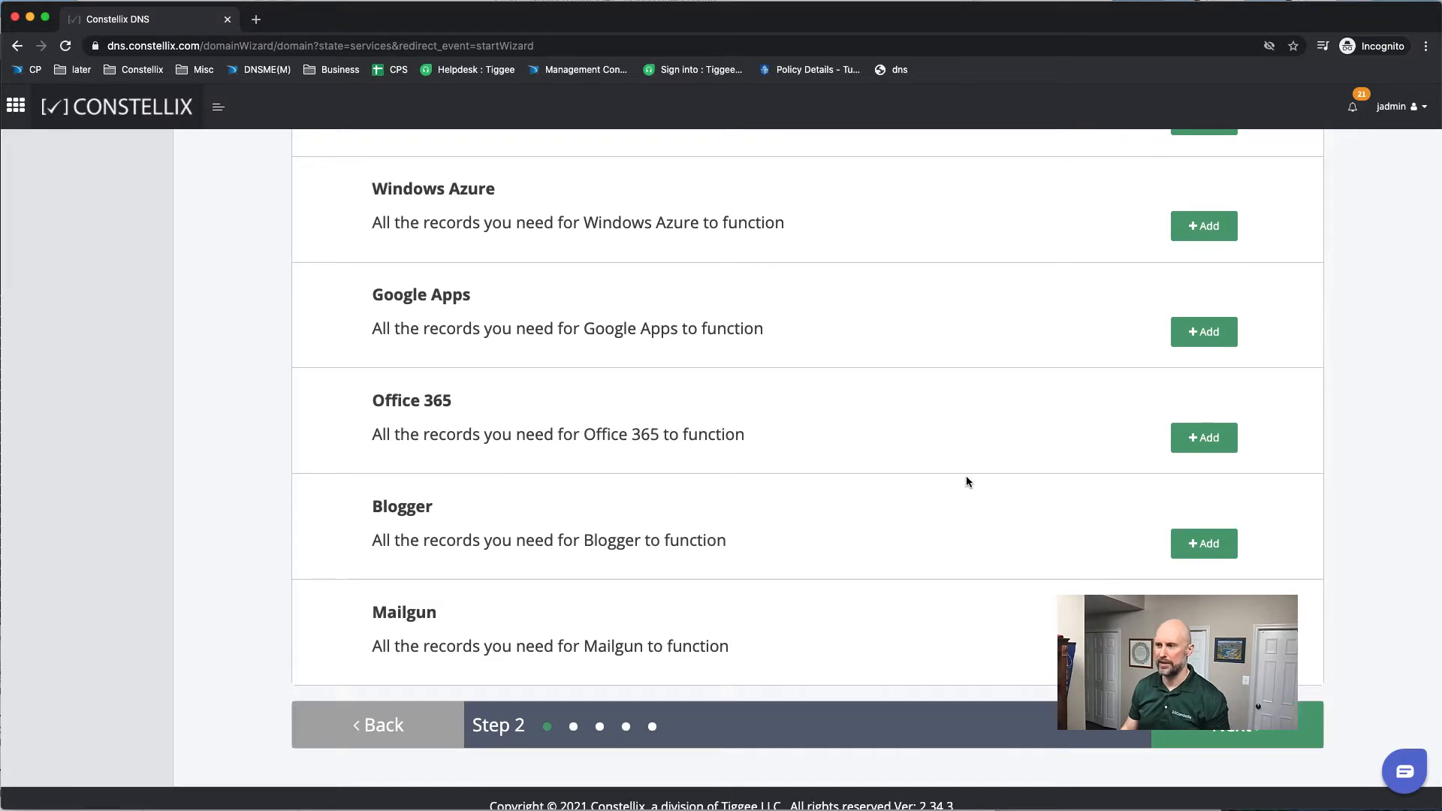
scroll(1190, 401, up, 8)
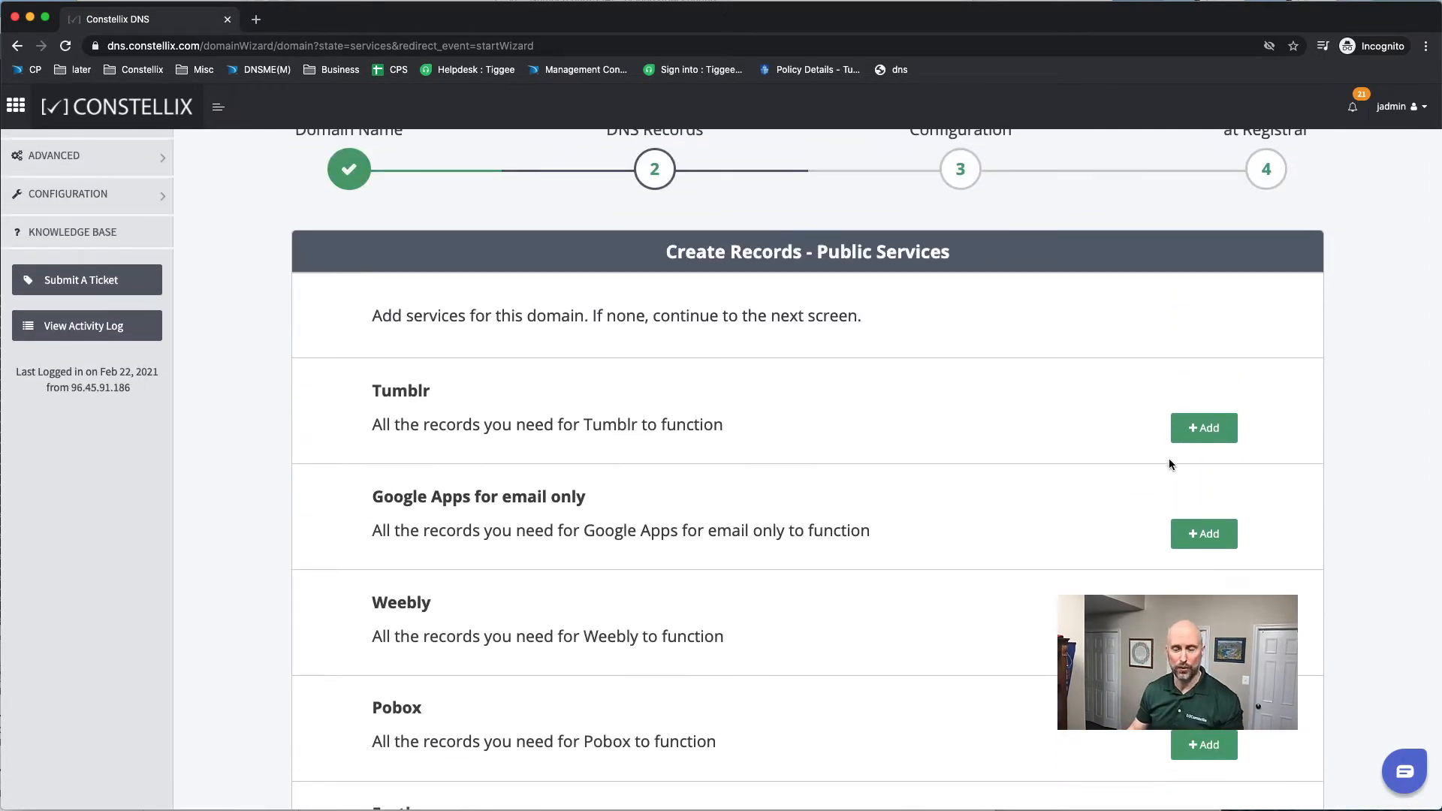
scroll(1232, 691, down, 10)
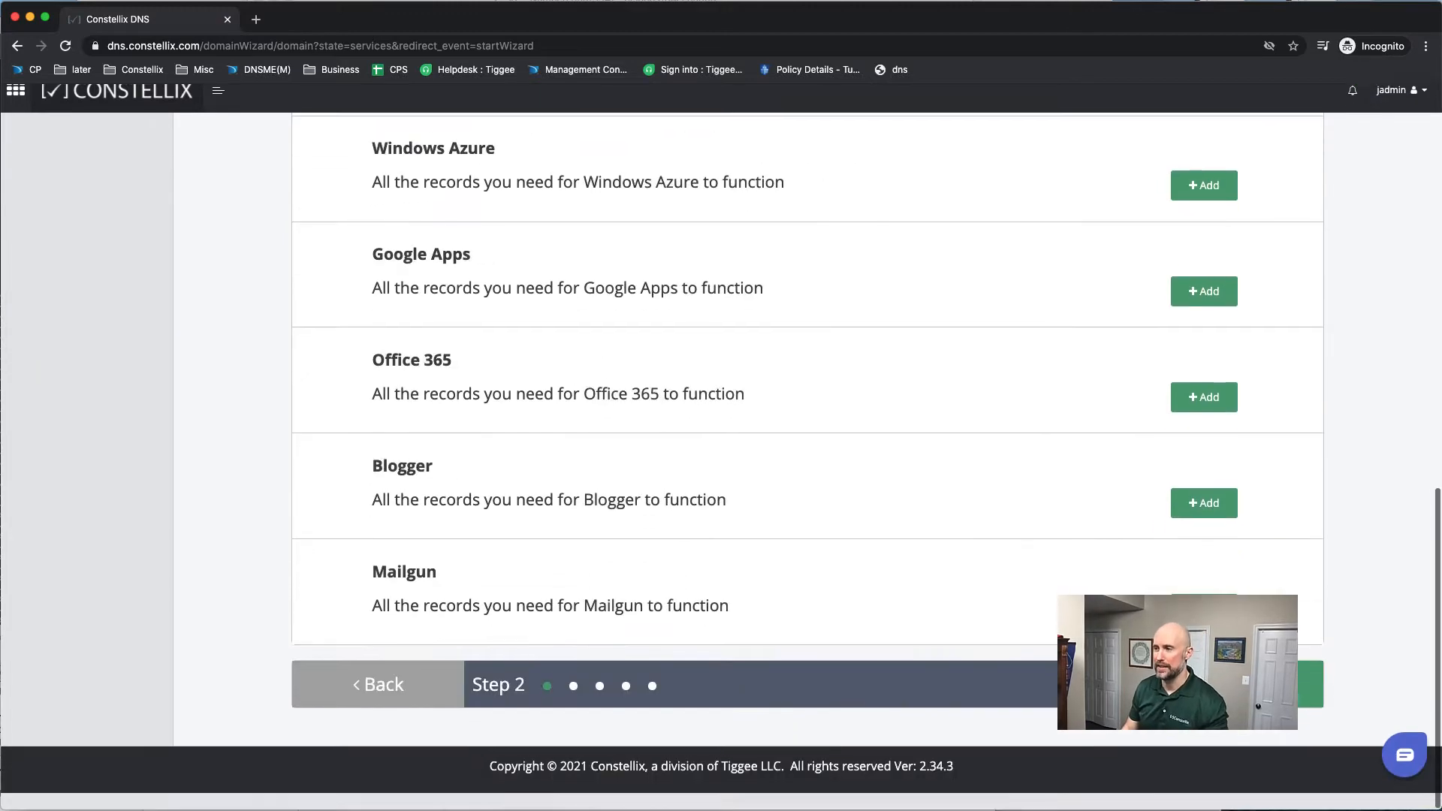
Step: Continue without adding a public service, and configure the domain's hosted website with web server address 192.168.1.2
click(1236, 703)
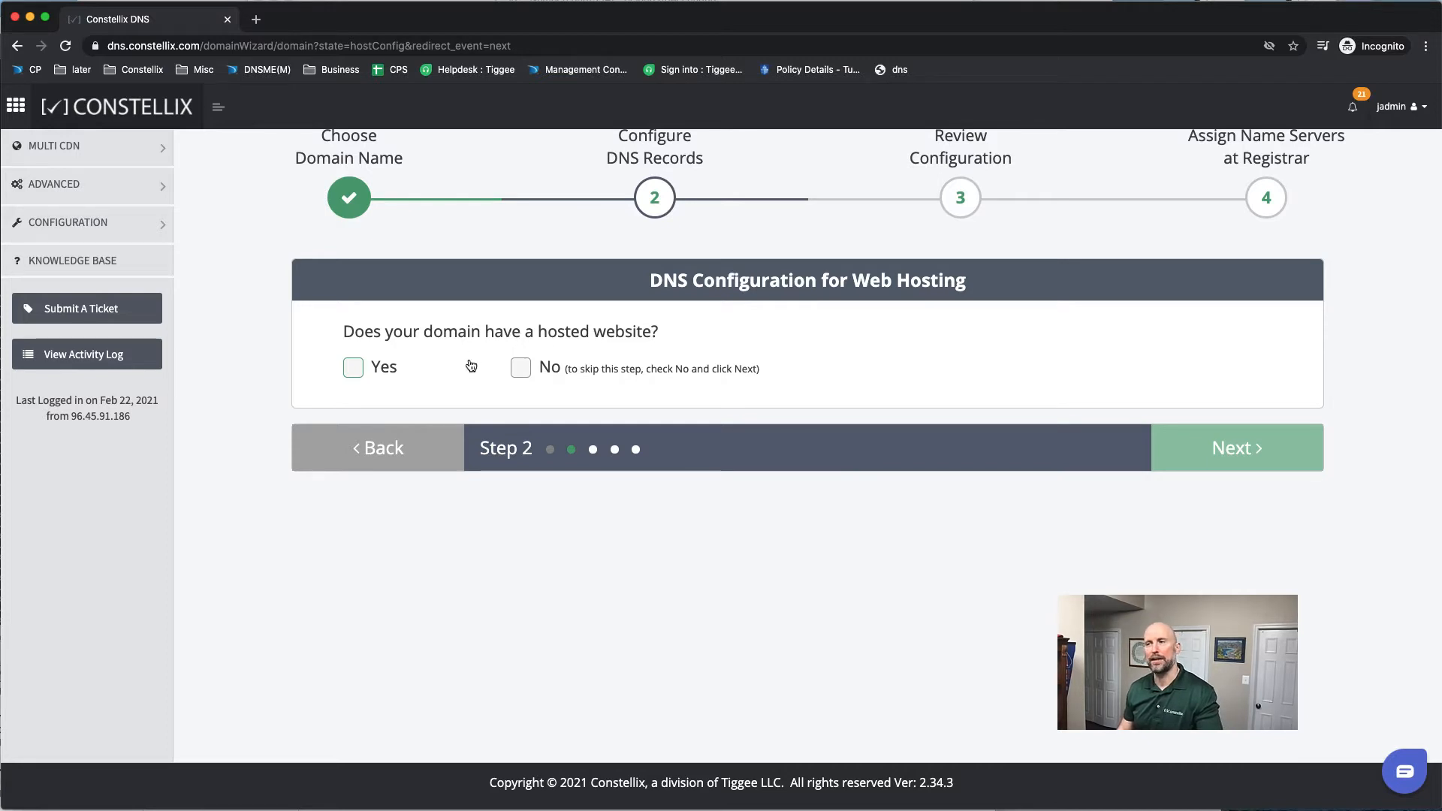
click(353, 367)
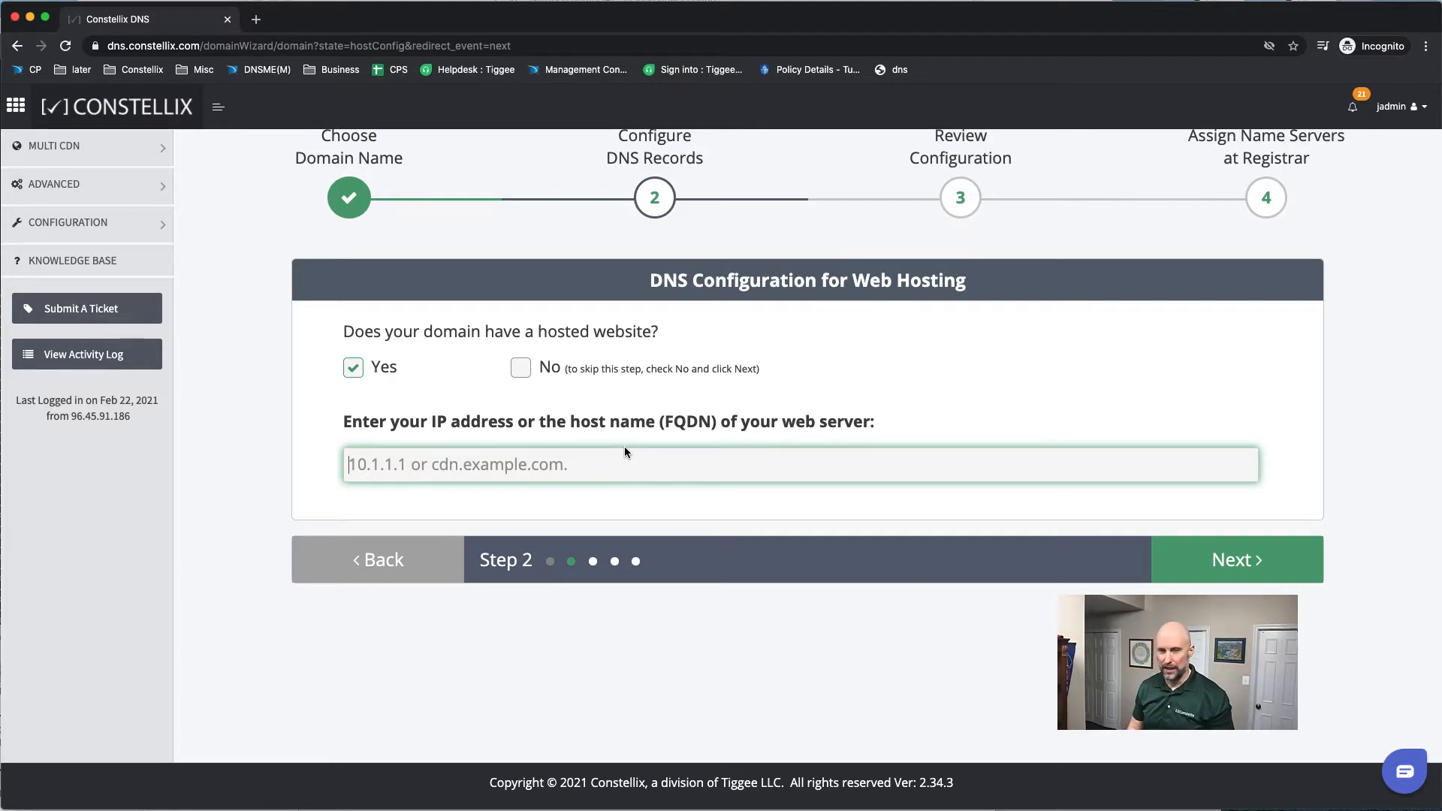
text(293)
key(BackSpace)
key(BackSpace)
key(BackSpace)
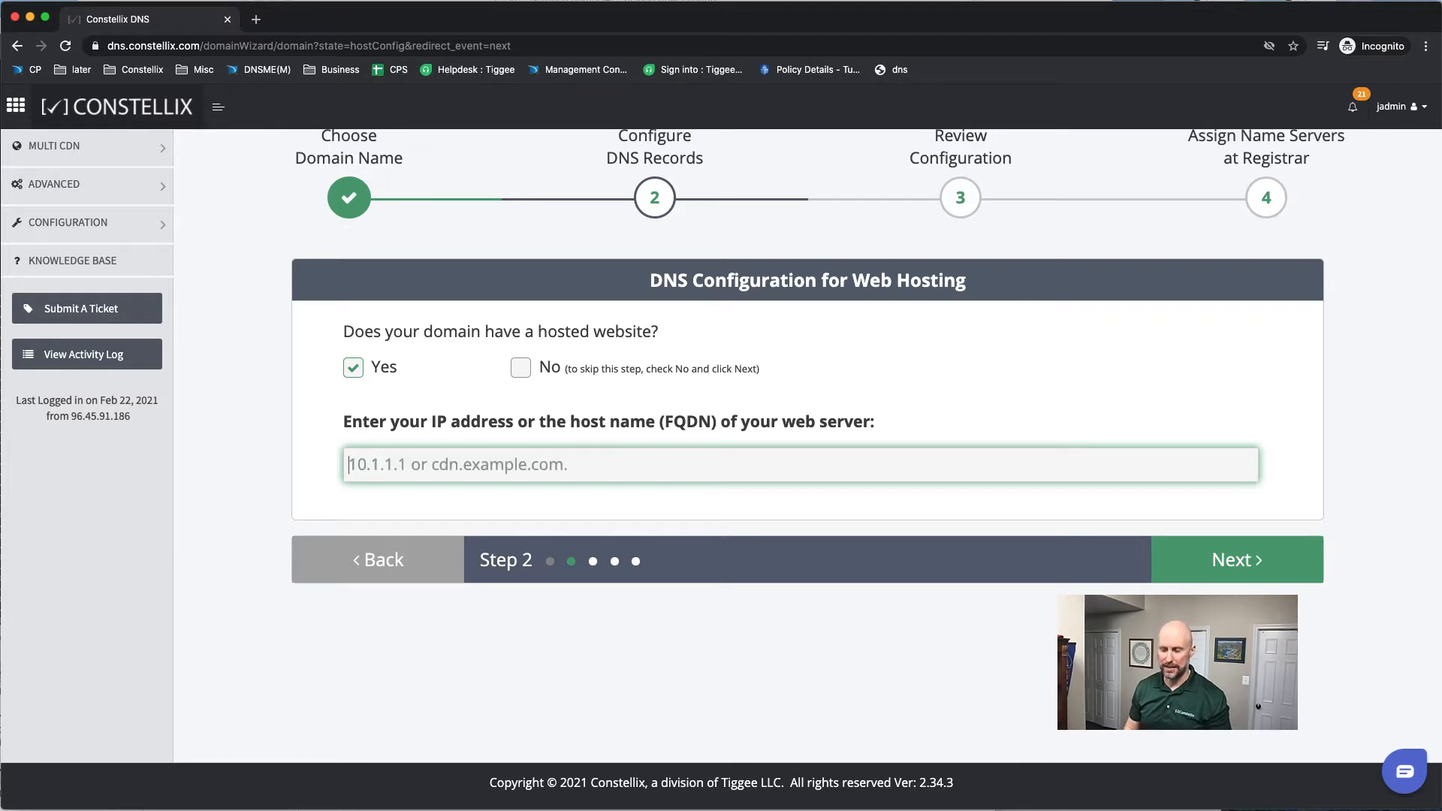
text(192)
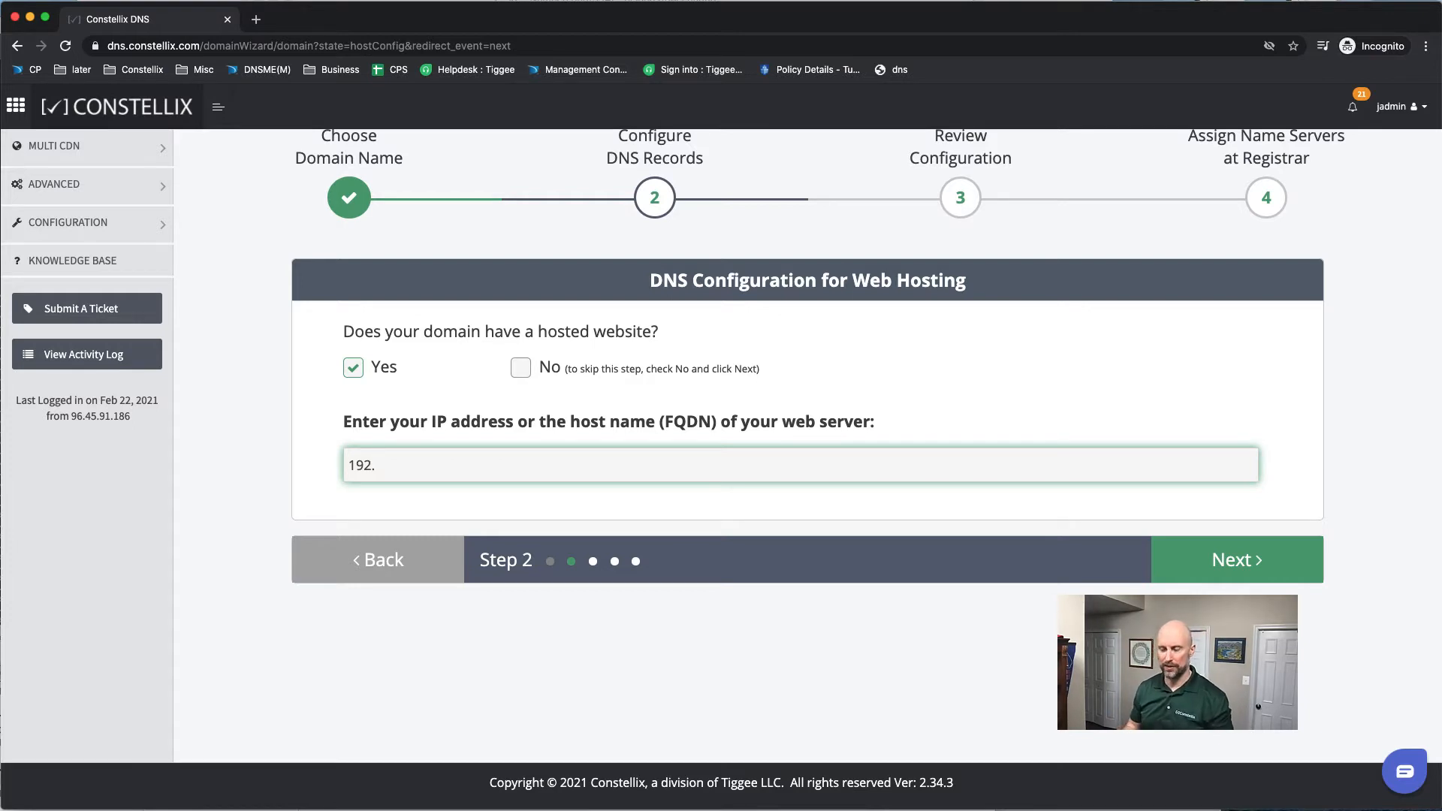
text(.1)
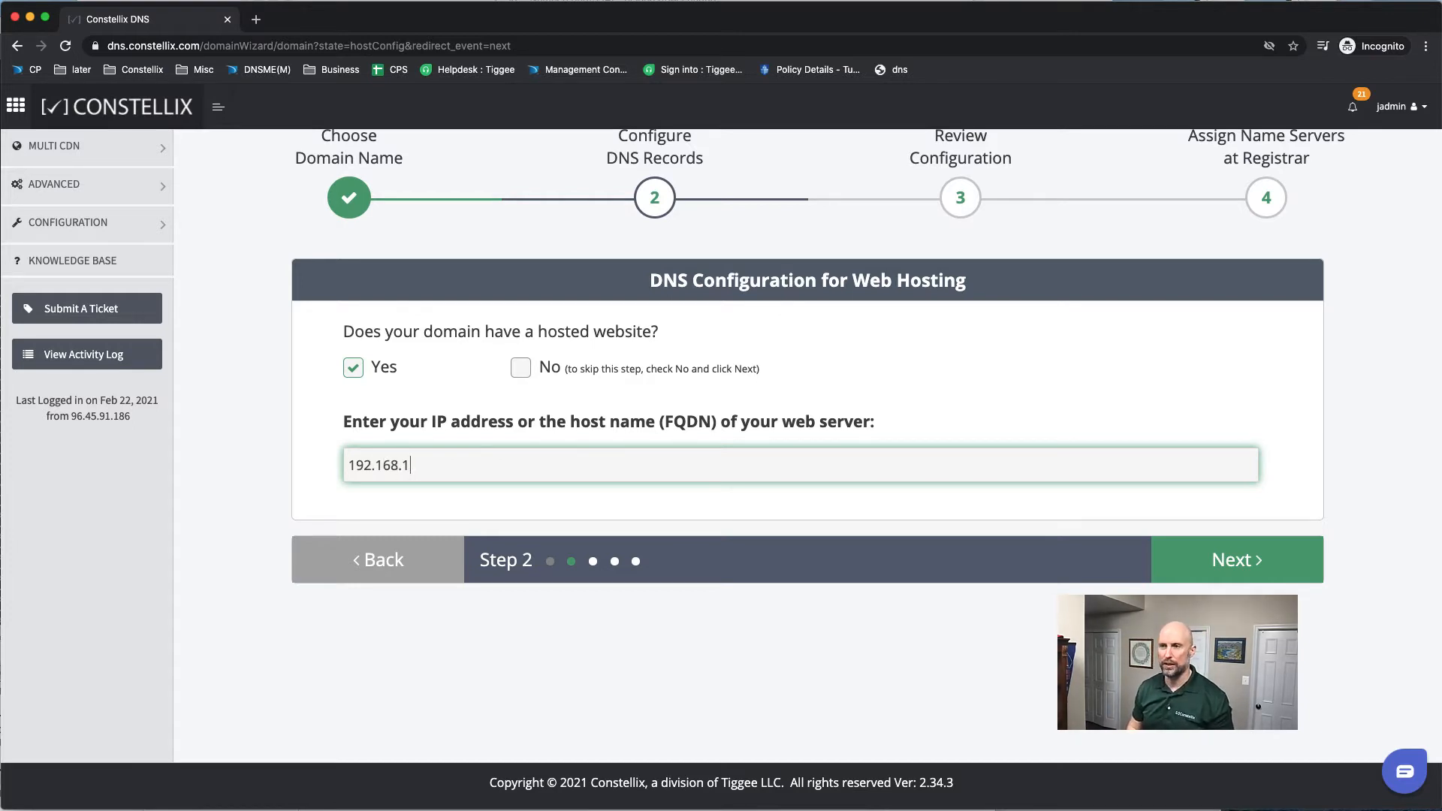
text(.2)
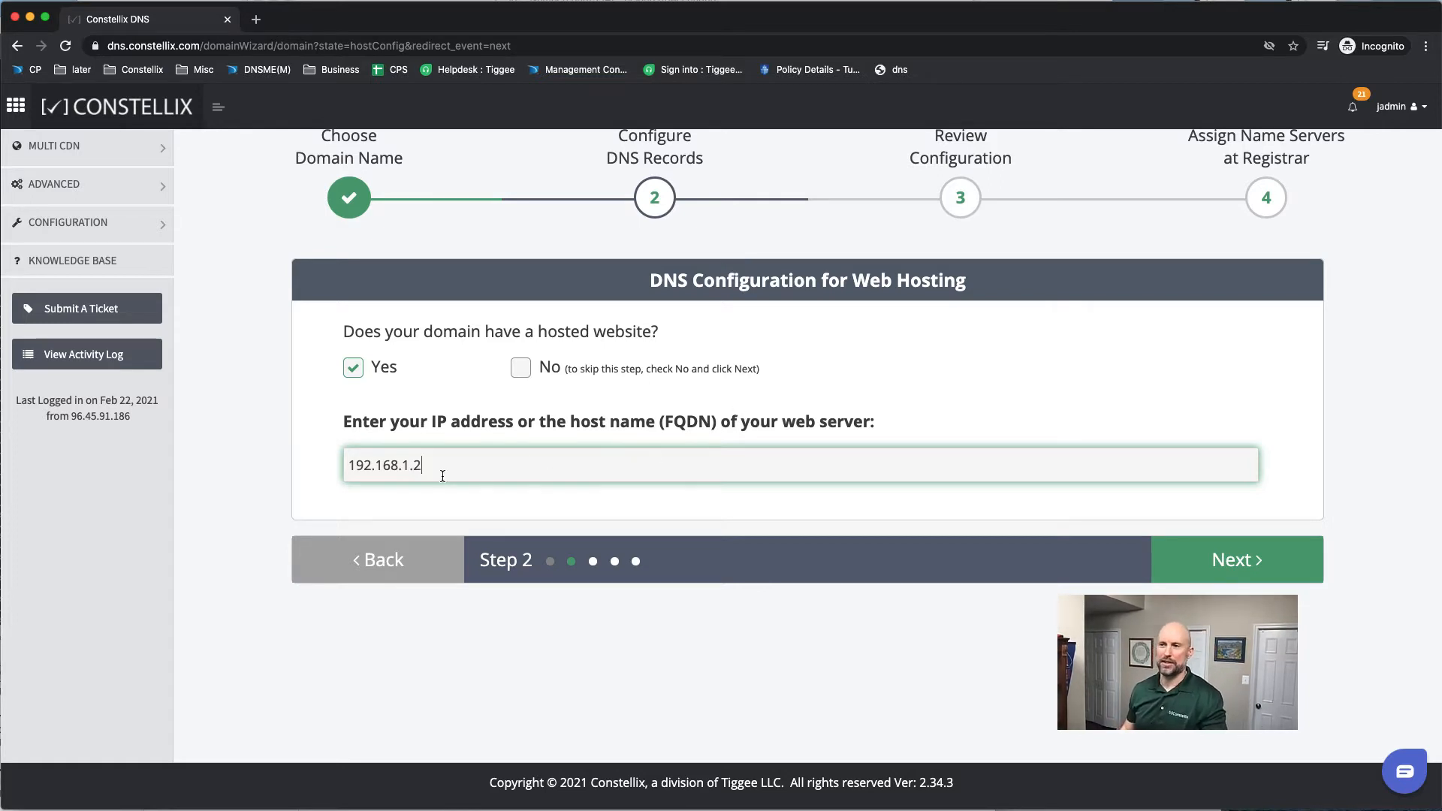
click(1256, 560)
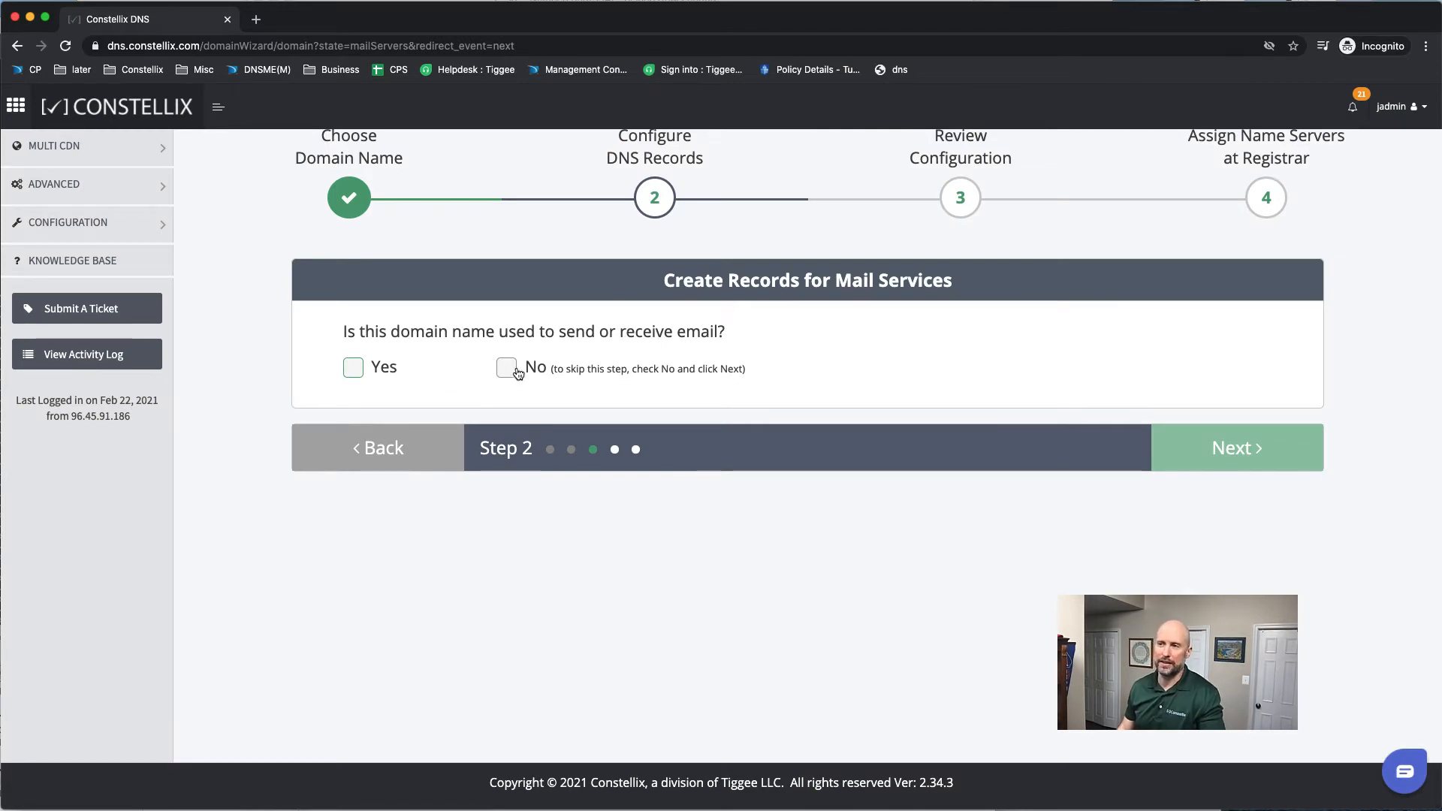
Step: Indicate that the domain is used for email, and set its primary email server to mail1.mysmtpservice.com
click(353, 367)
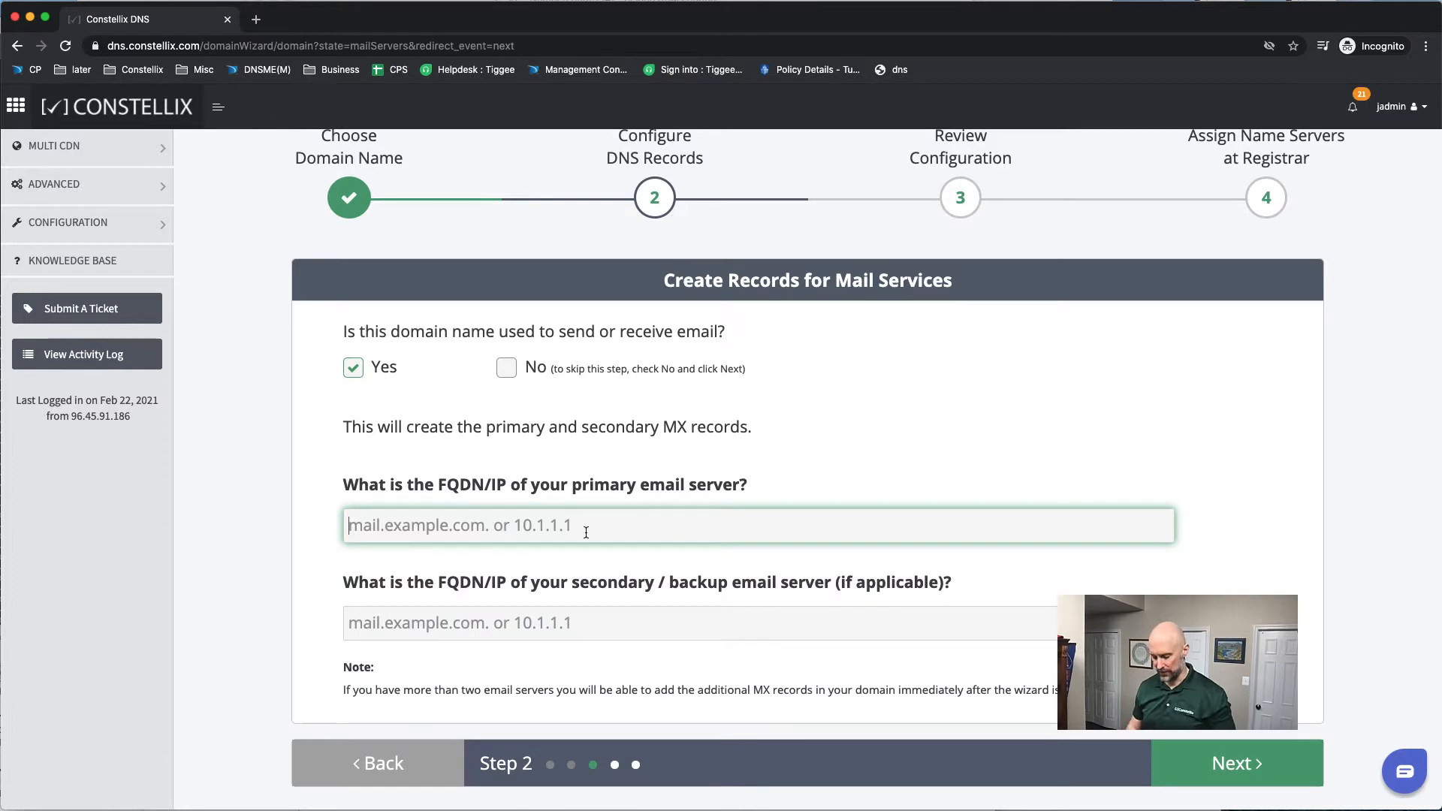
text(mail1.)
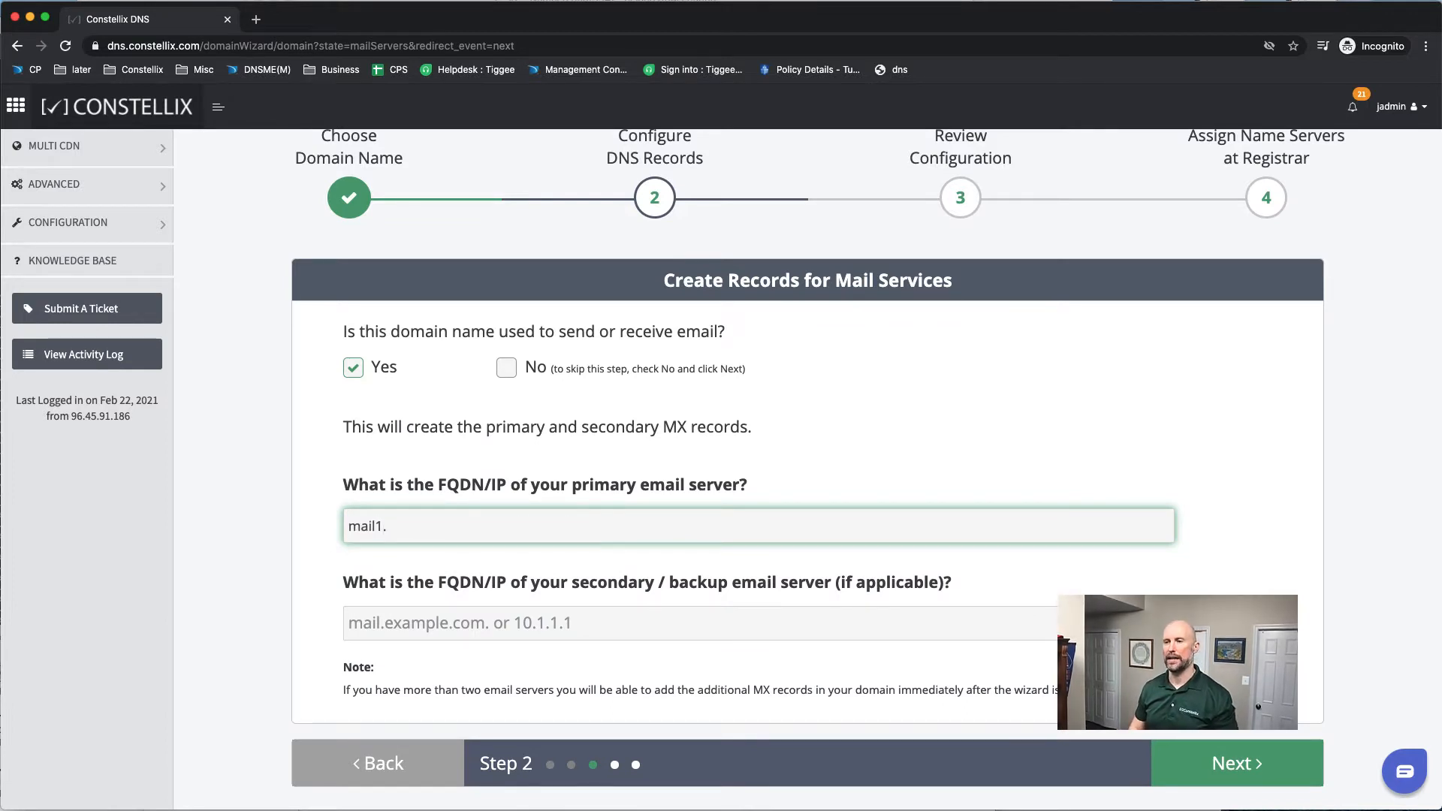
text(mysmtp)
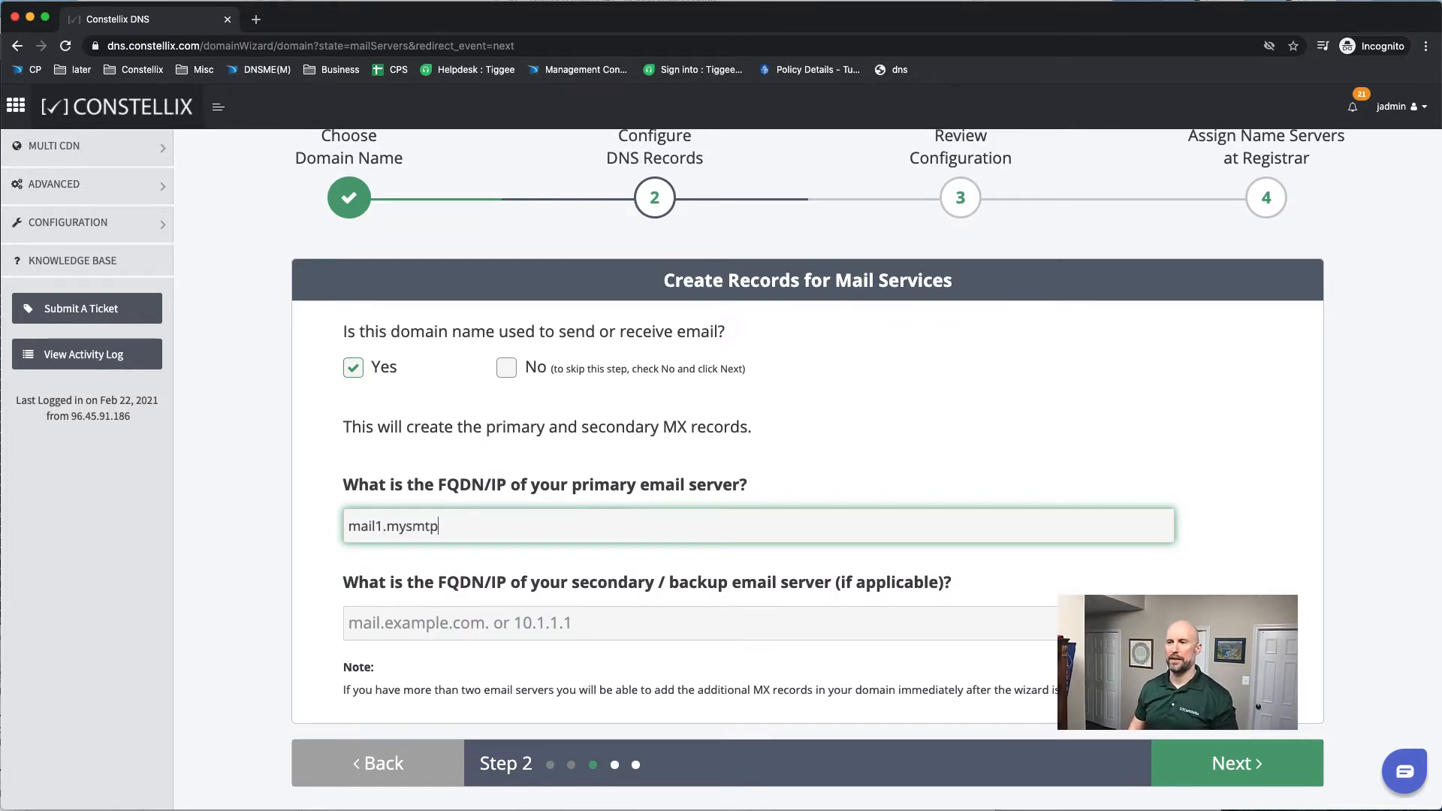
text(servir)
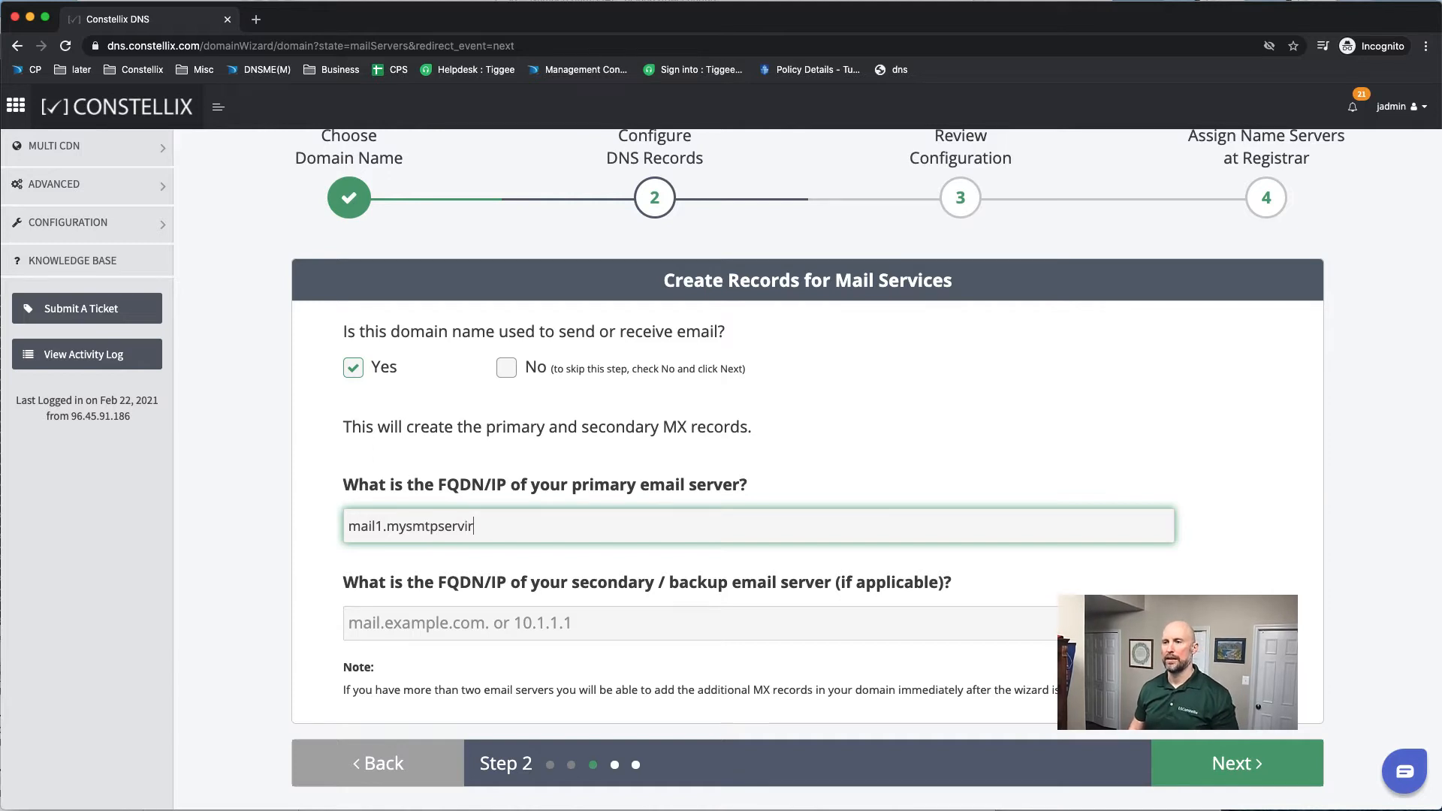
key(BackSpace)
text(ce.com)
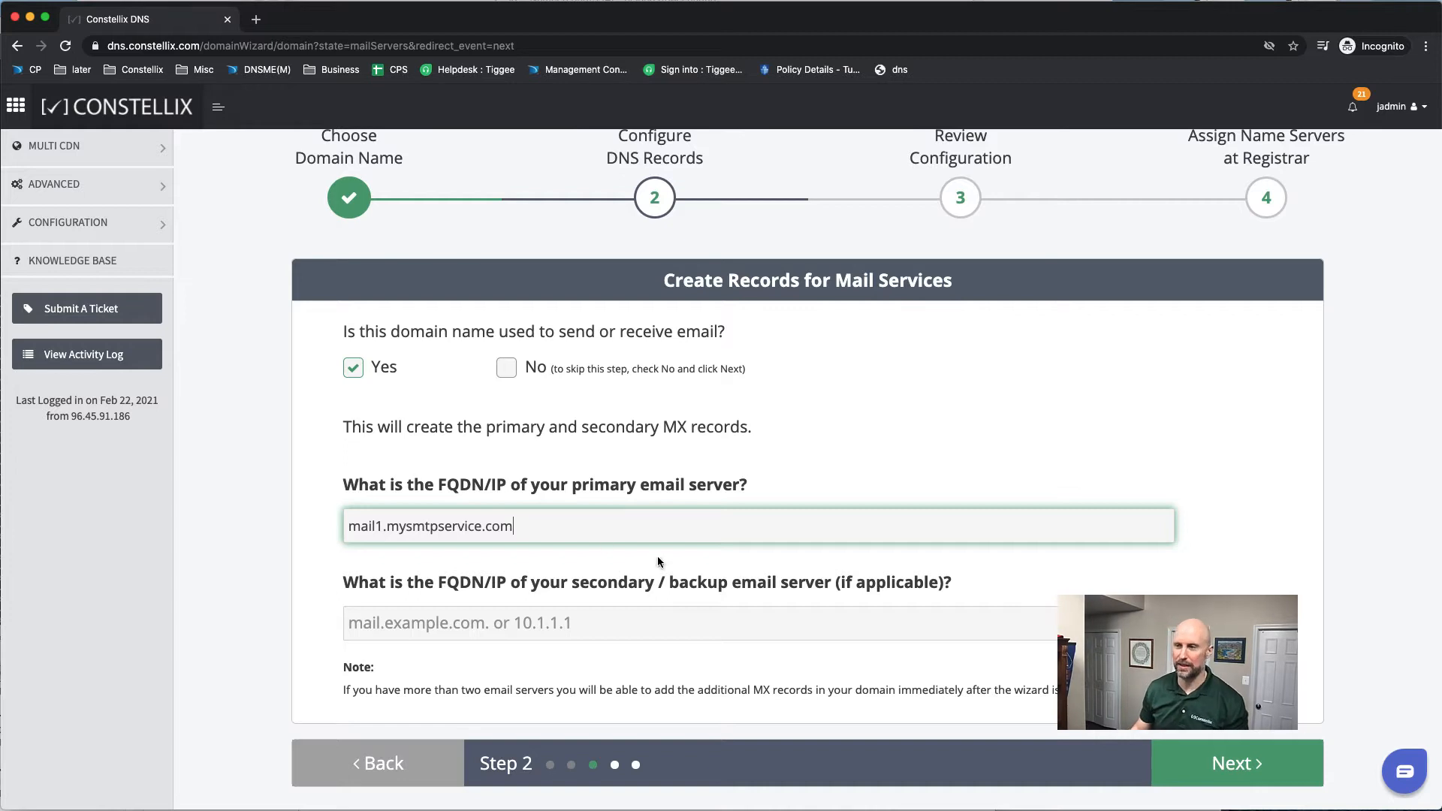
Step: Set the secondary / backup email server to mail2.mysmtpserviceexample.com
click(780, 625)
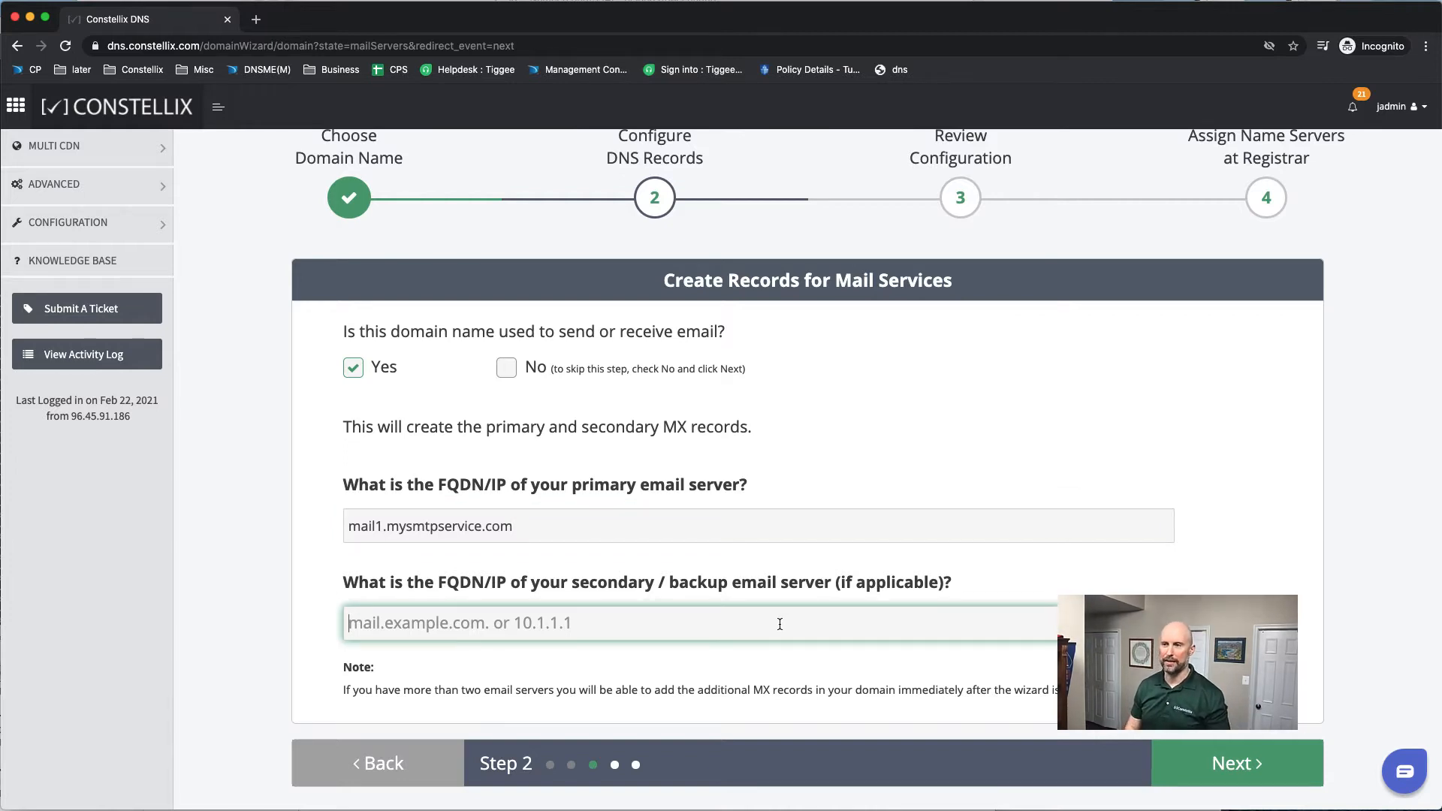
text(mail2.)
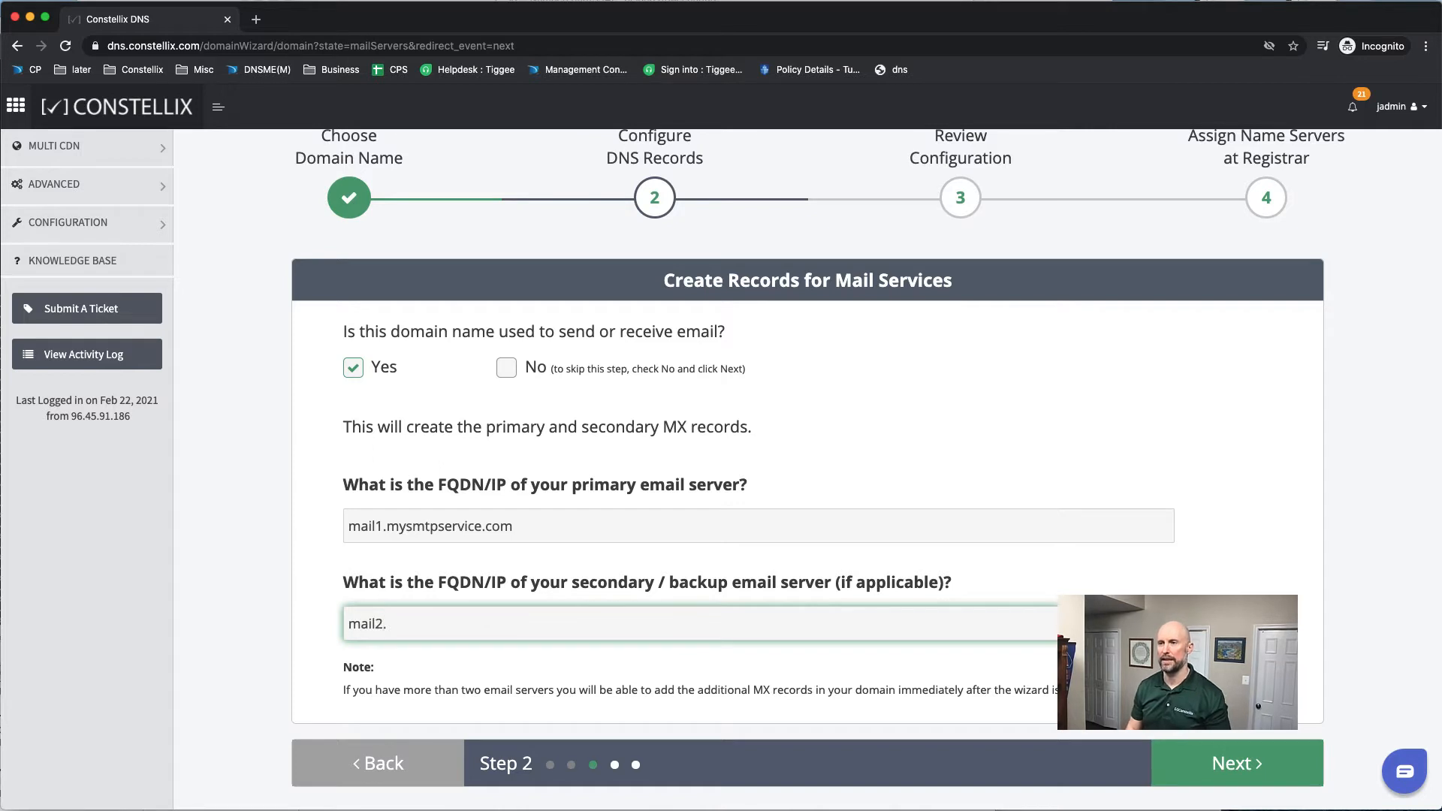
text(mysmtp)
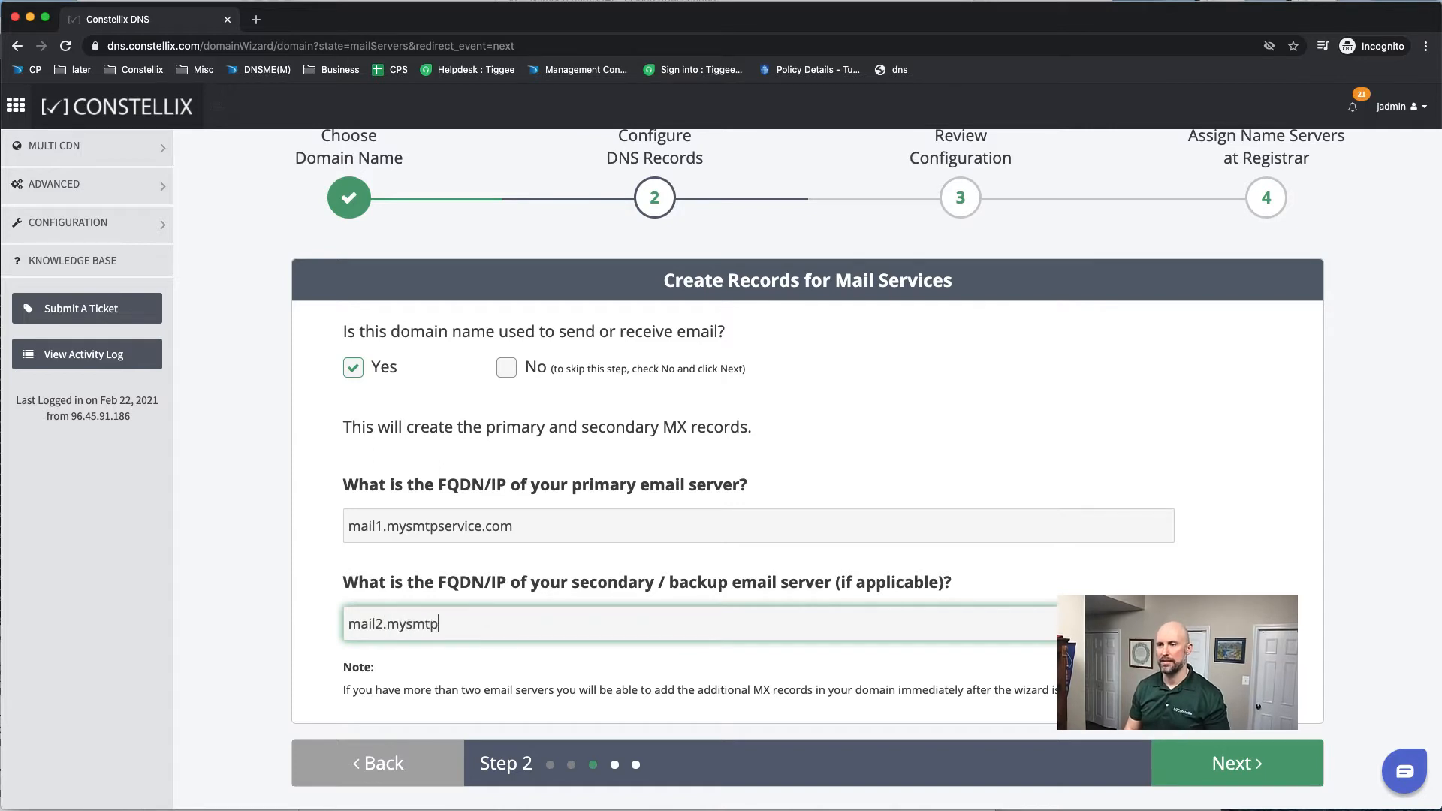
text(service)
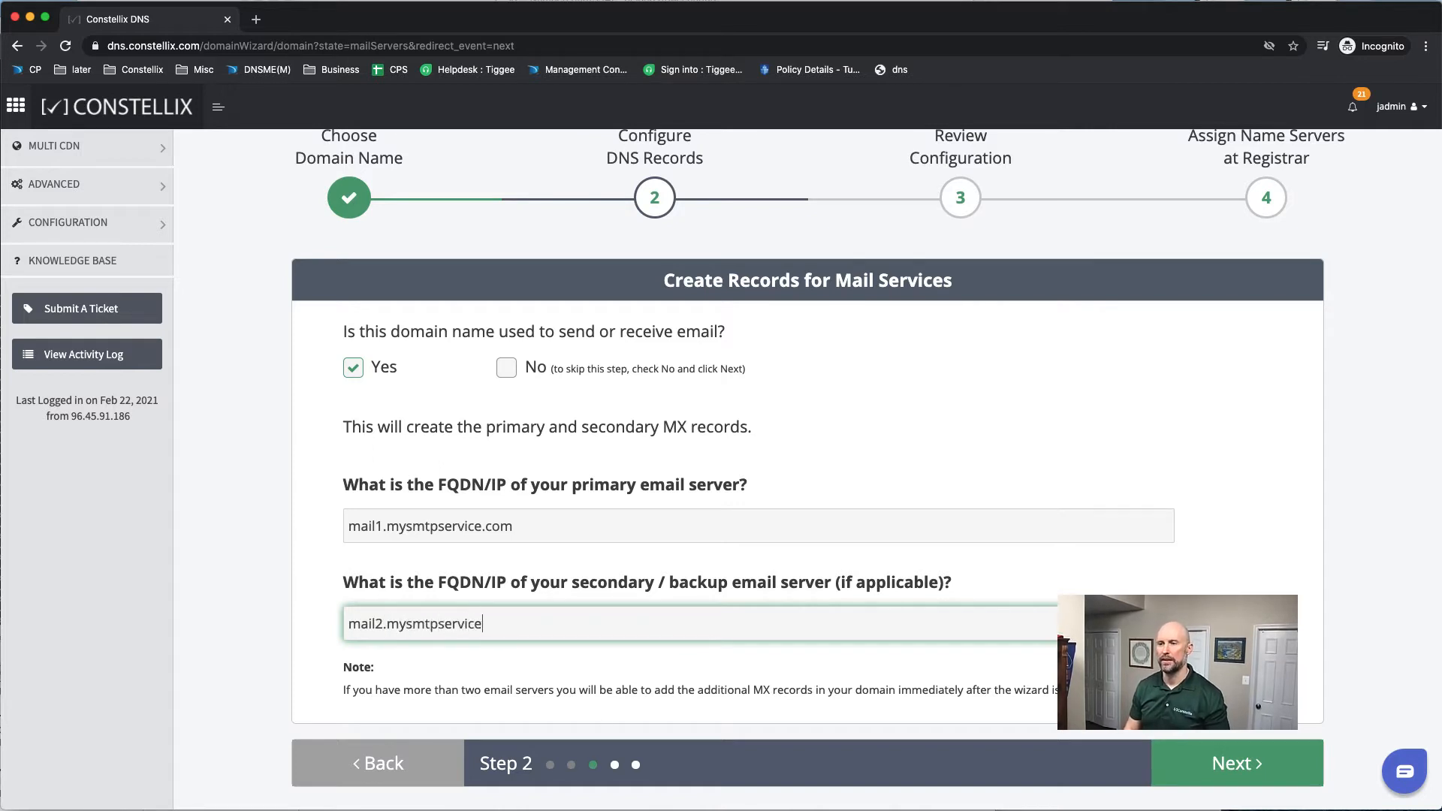
text(example.com)
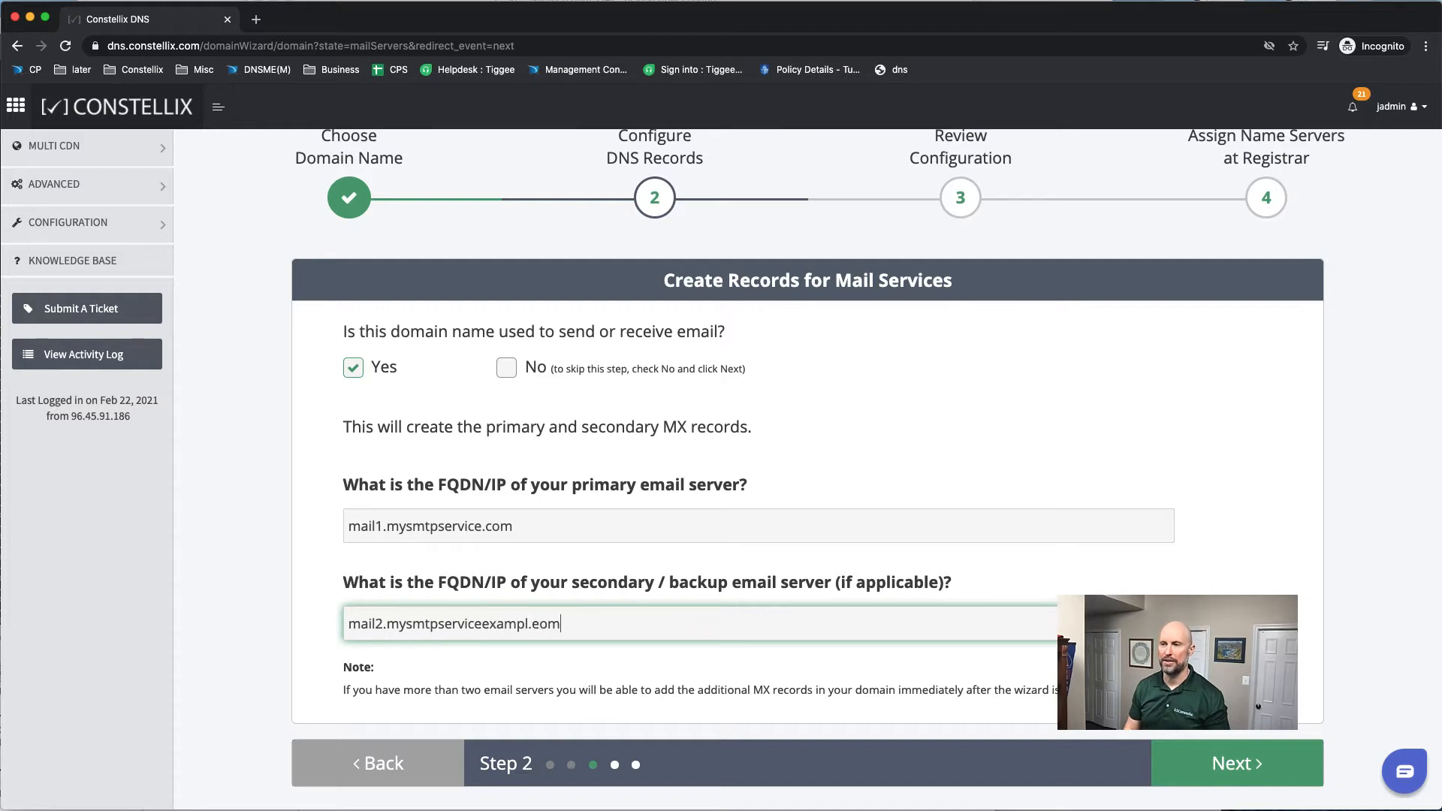
key(BackSpace)
key(BackSpace)
key(BackSpace)
key(BackSpace)
text(e.com)
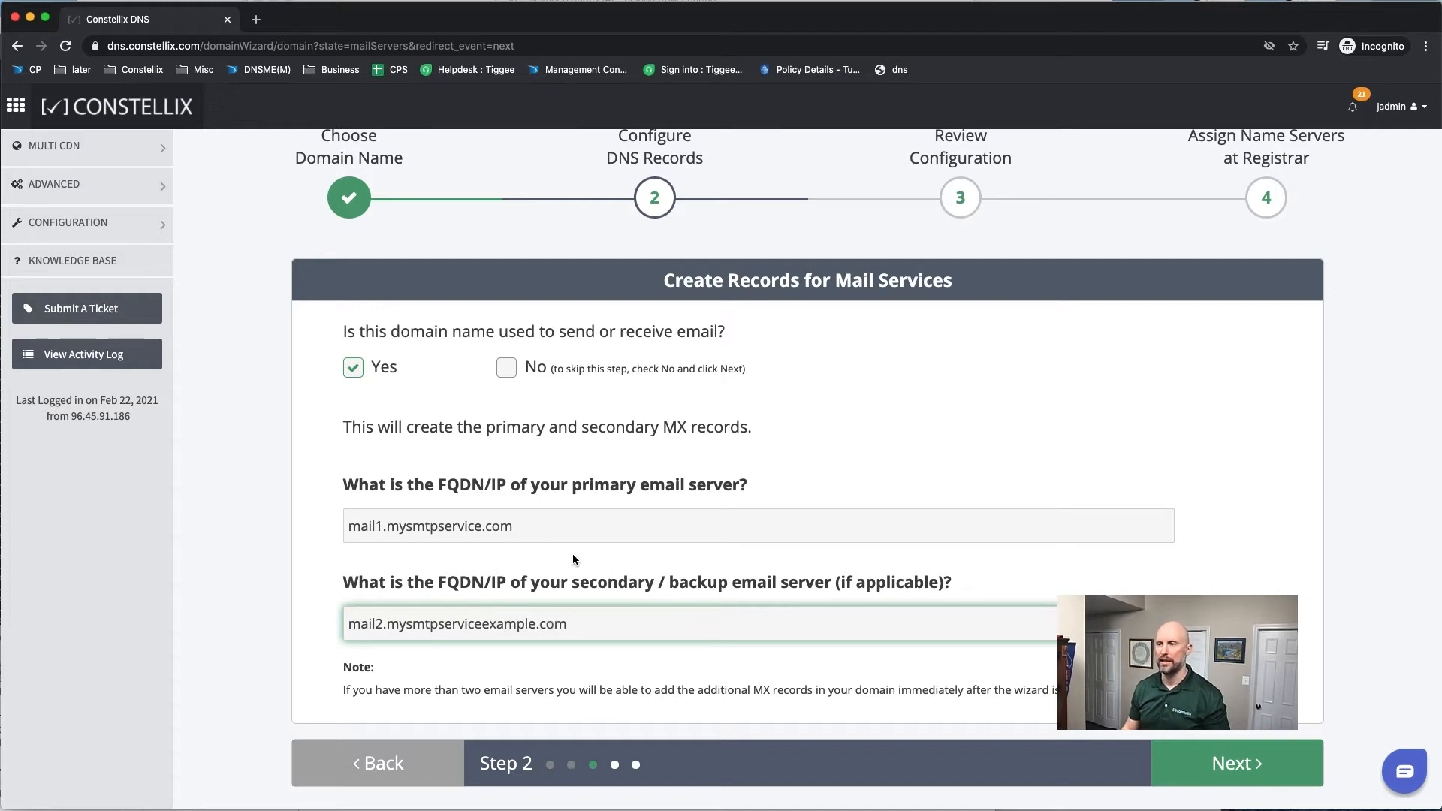
Step: Correct the primary email server to mail1.mysmtpserviceexample.com and continue to the SPF record question
click(481, 527)
text(example)
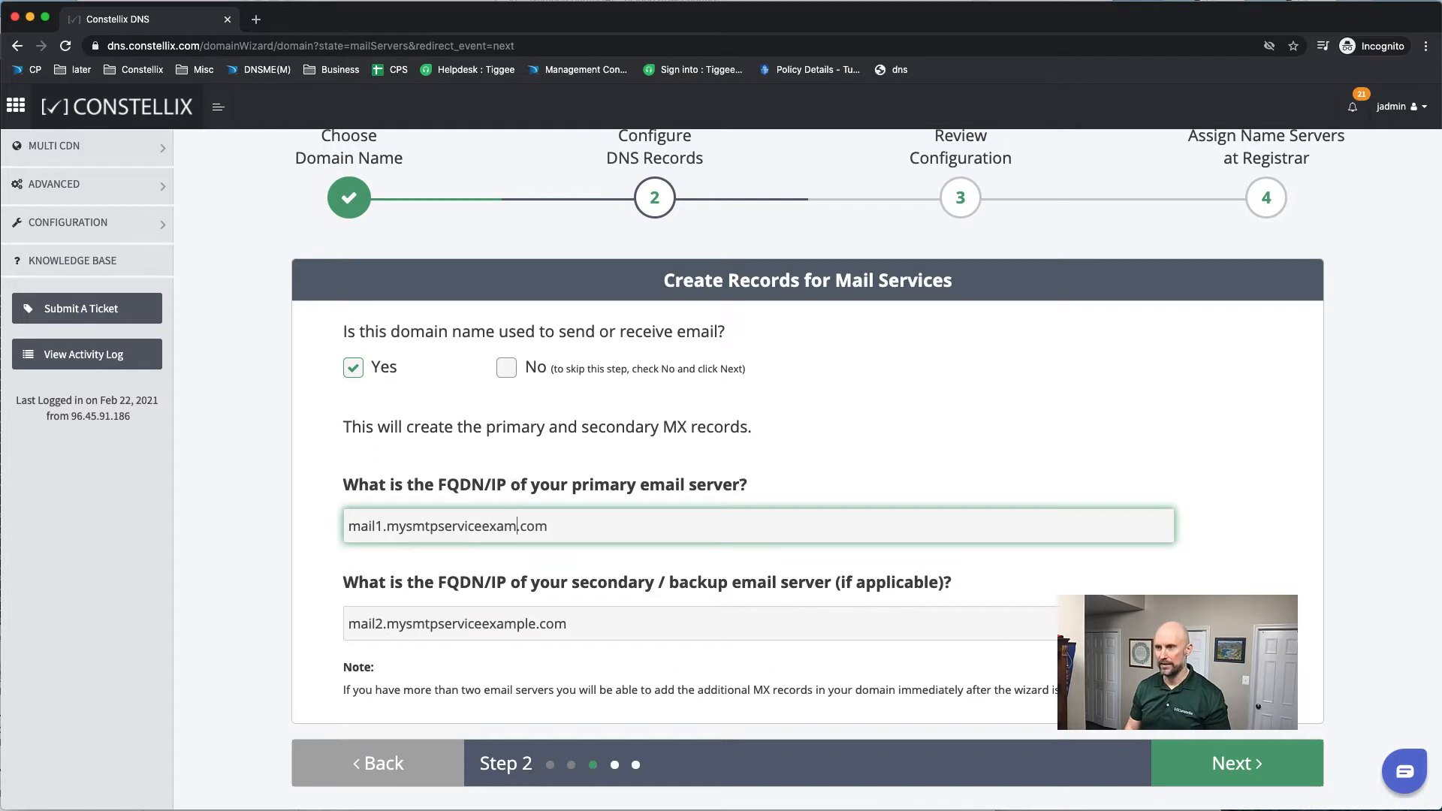
key(BackSpace)
key(BackSpace)
key(BackSpace)
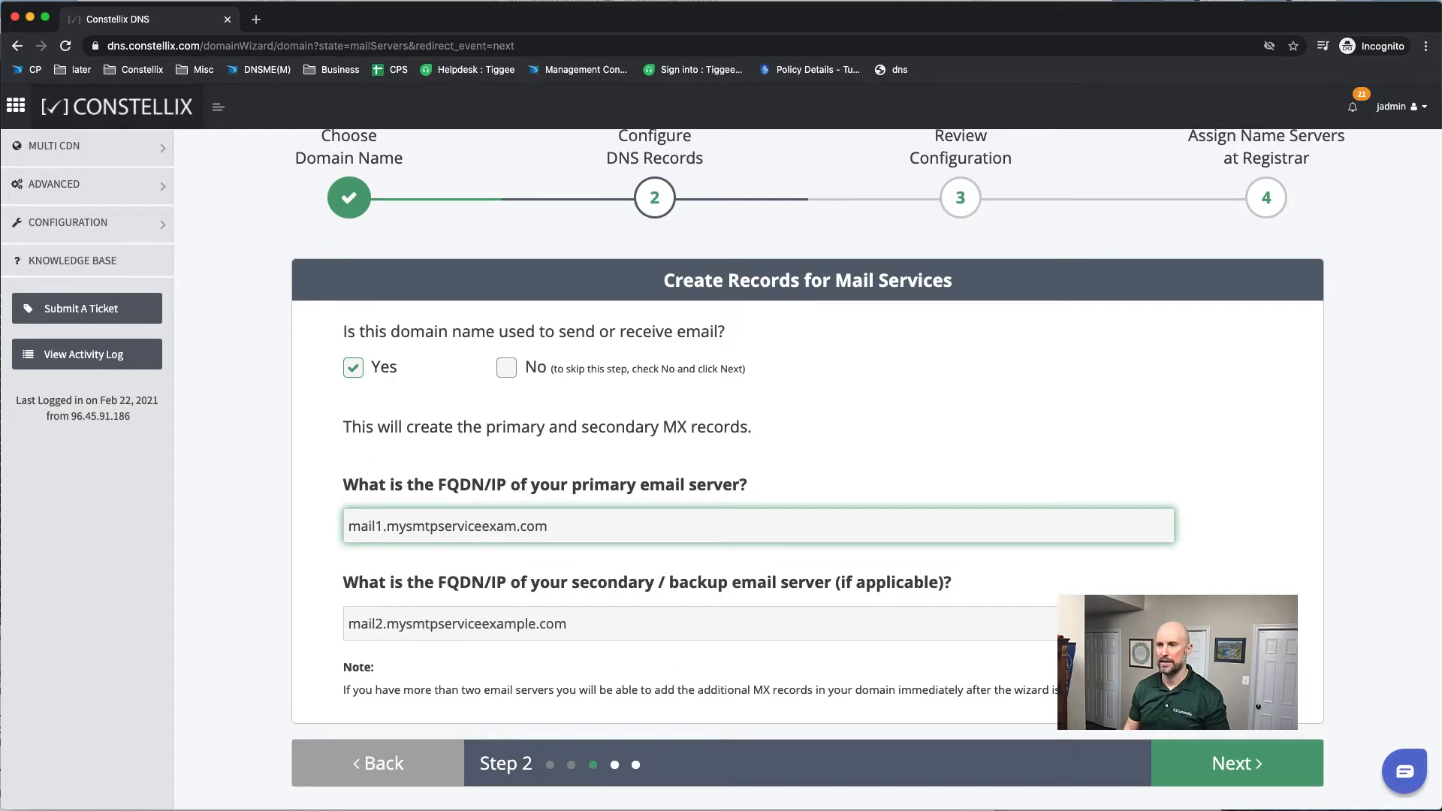
text(ple)
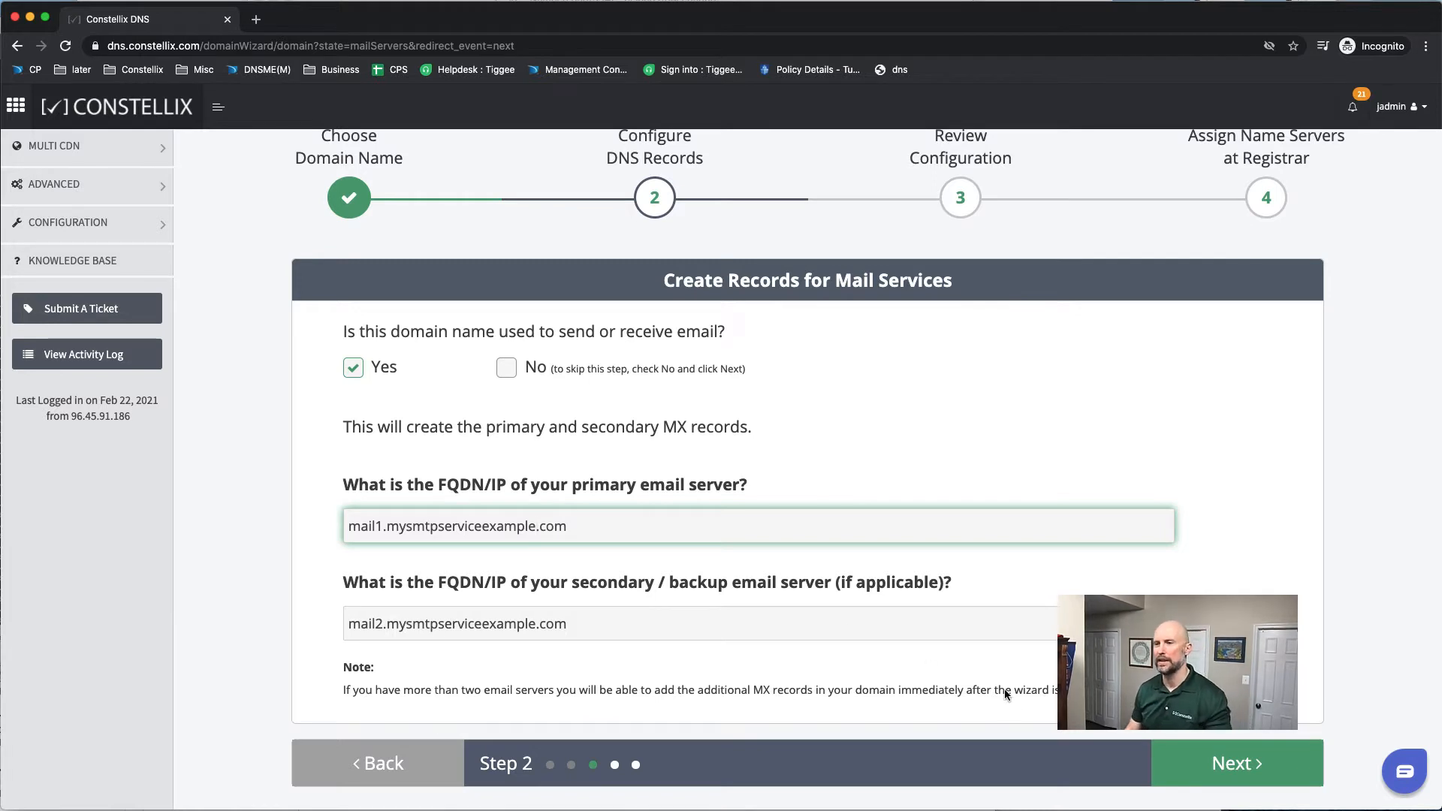
click(1202, 760)
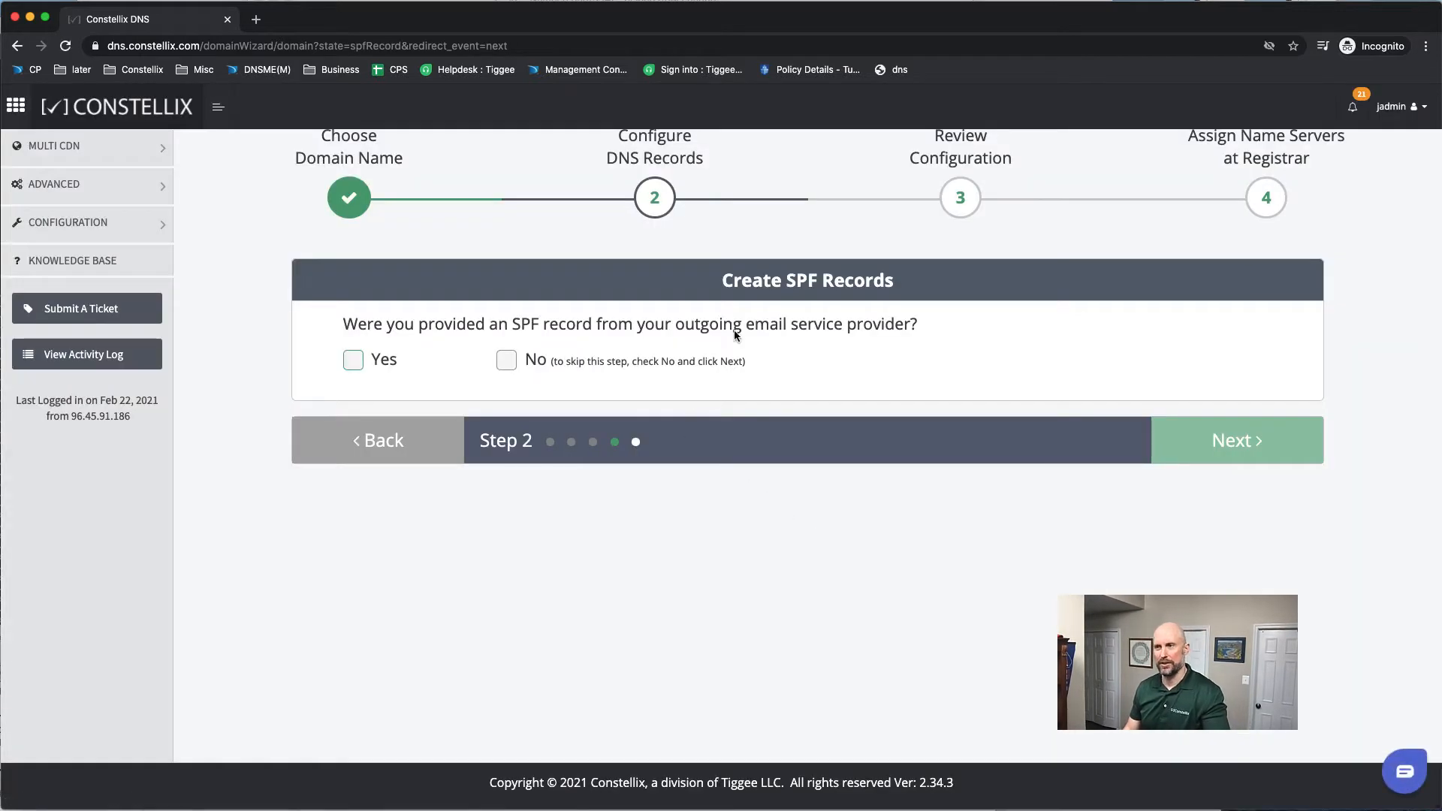
Step: Answer No to having an SPF record from the outgoing email provider, and skip that part of the wizard
click(353, 360)
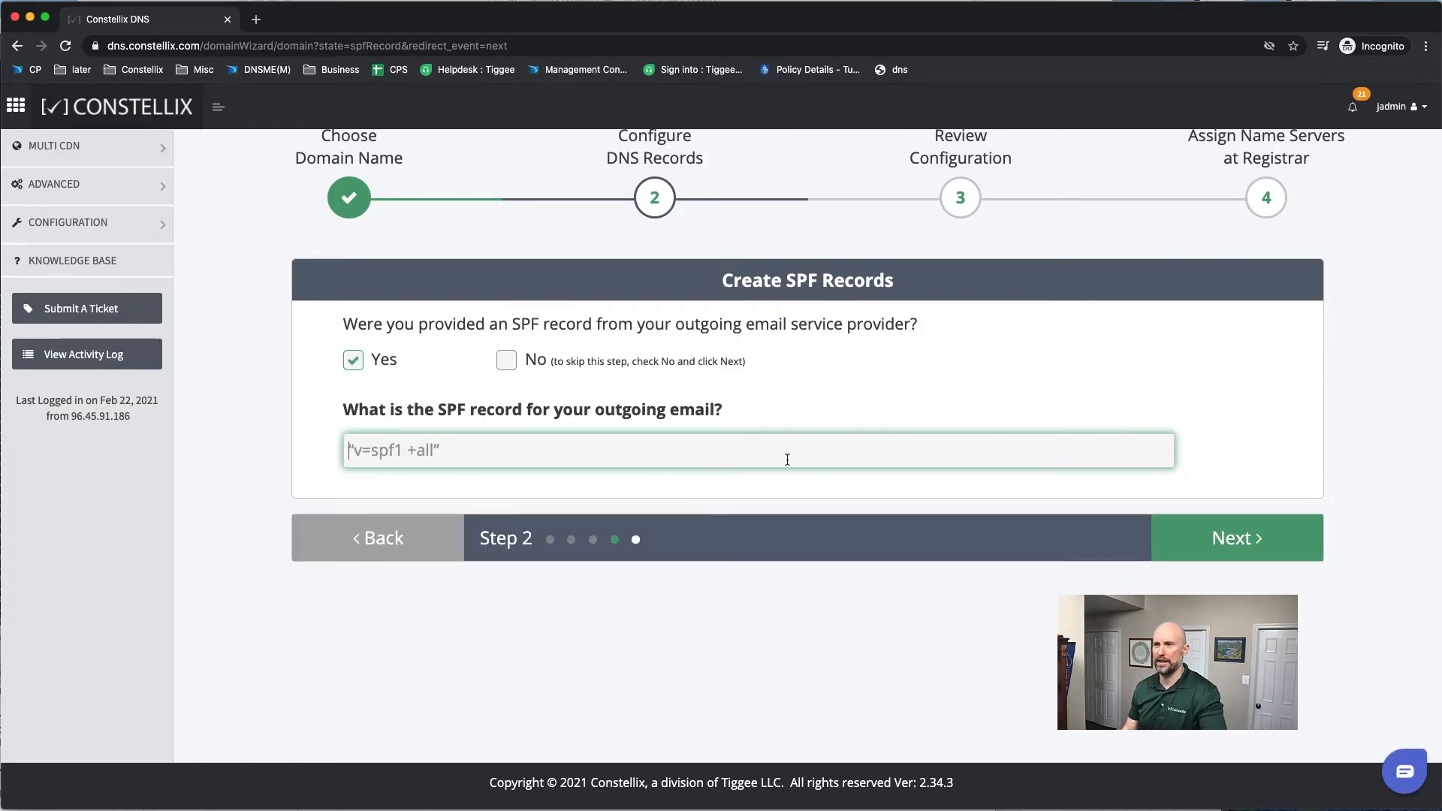
click(1234, 537)
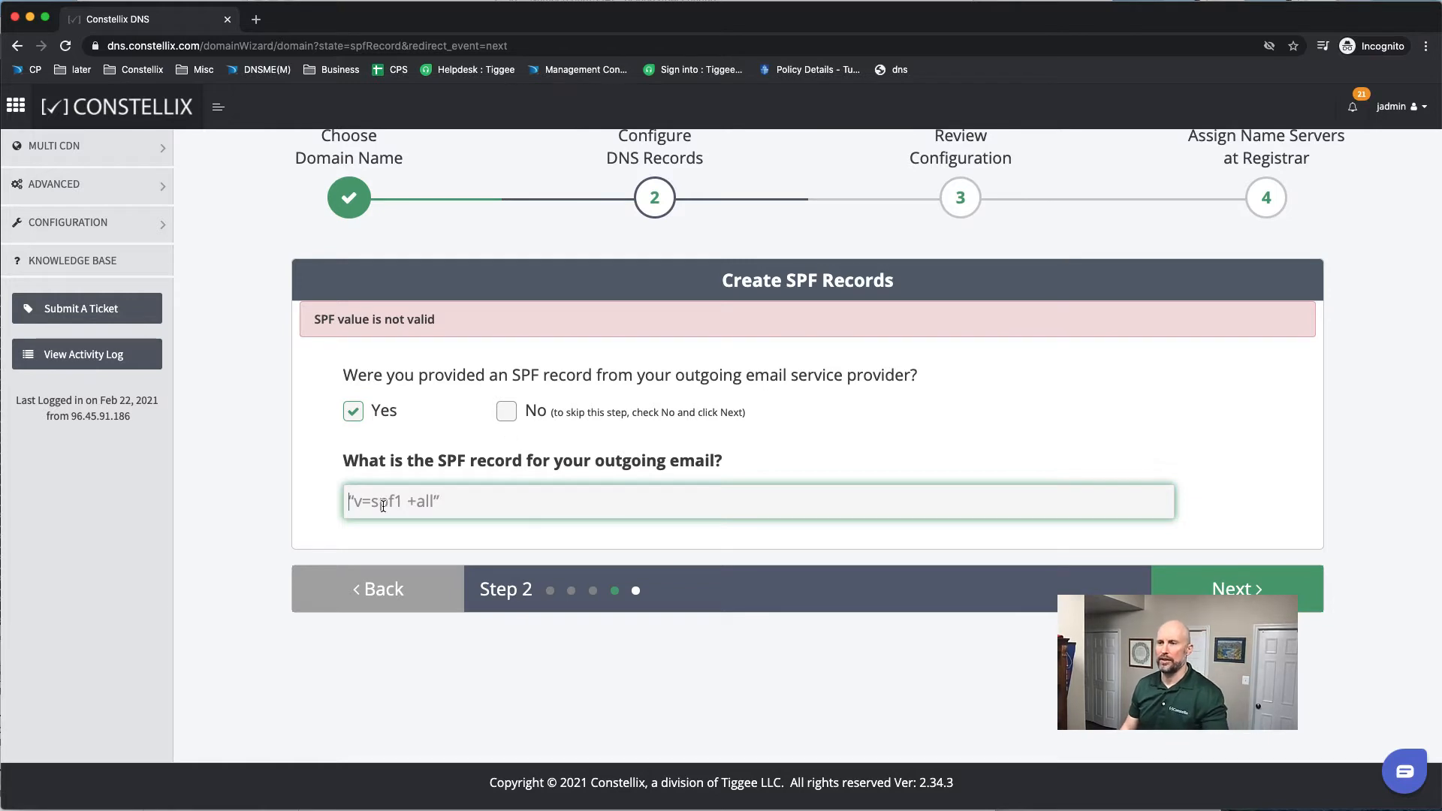
click(506, 411)
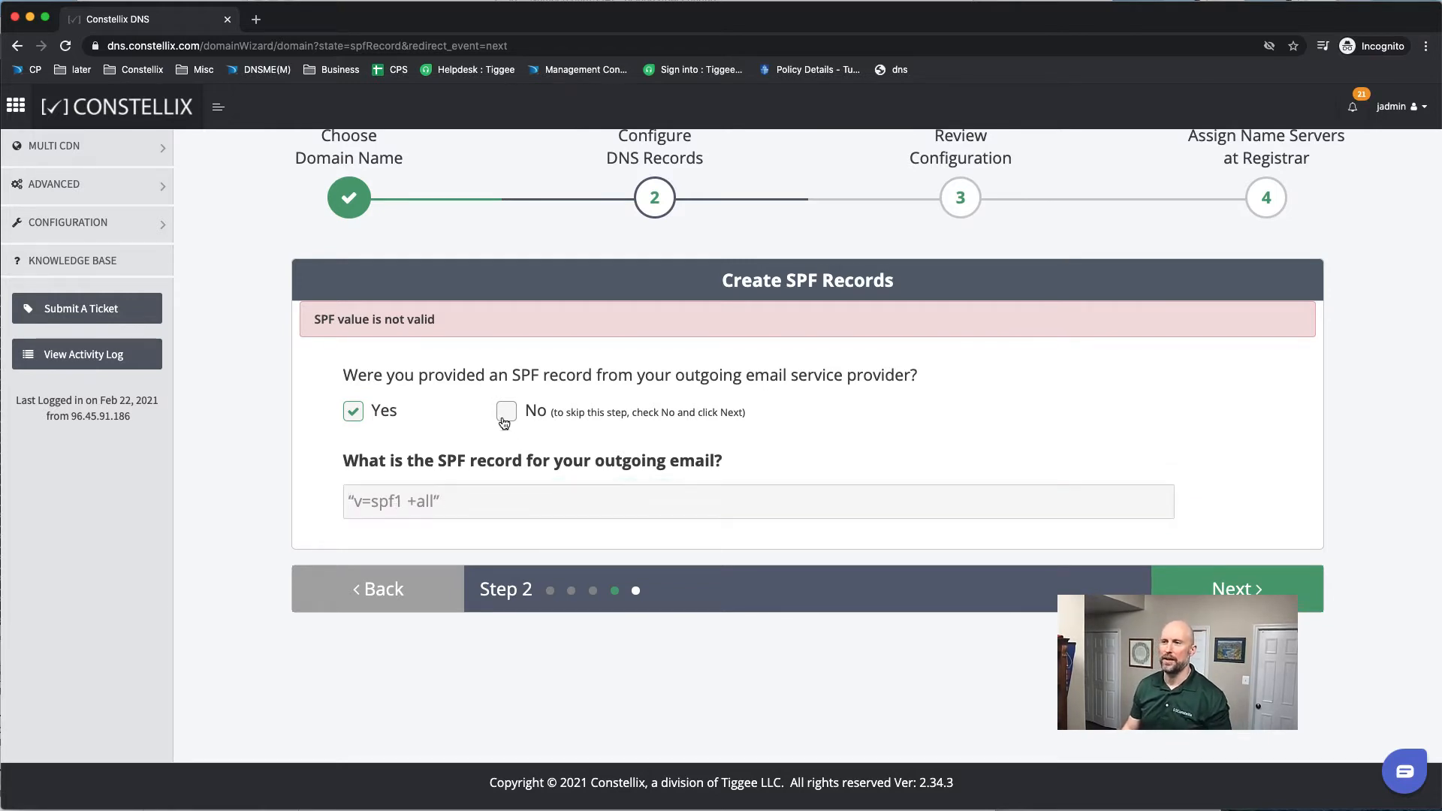
click(1251, 493)
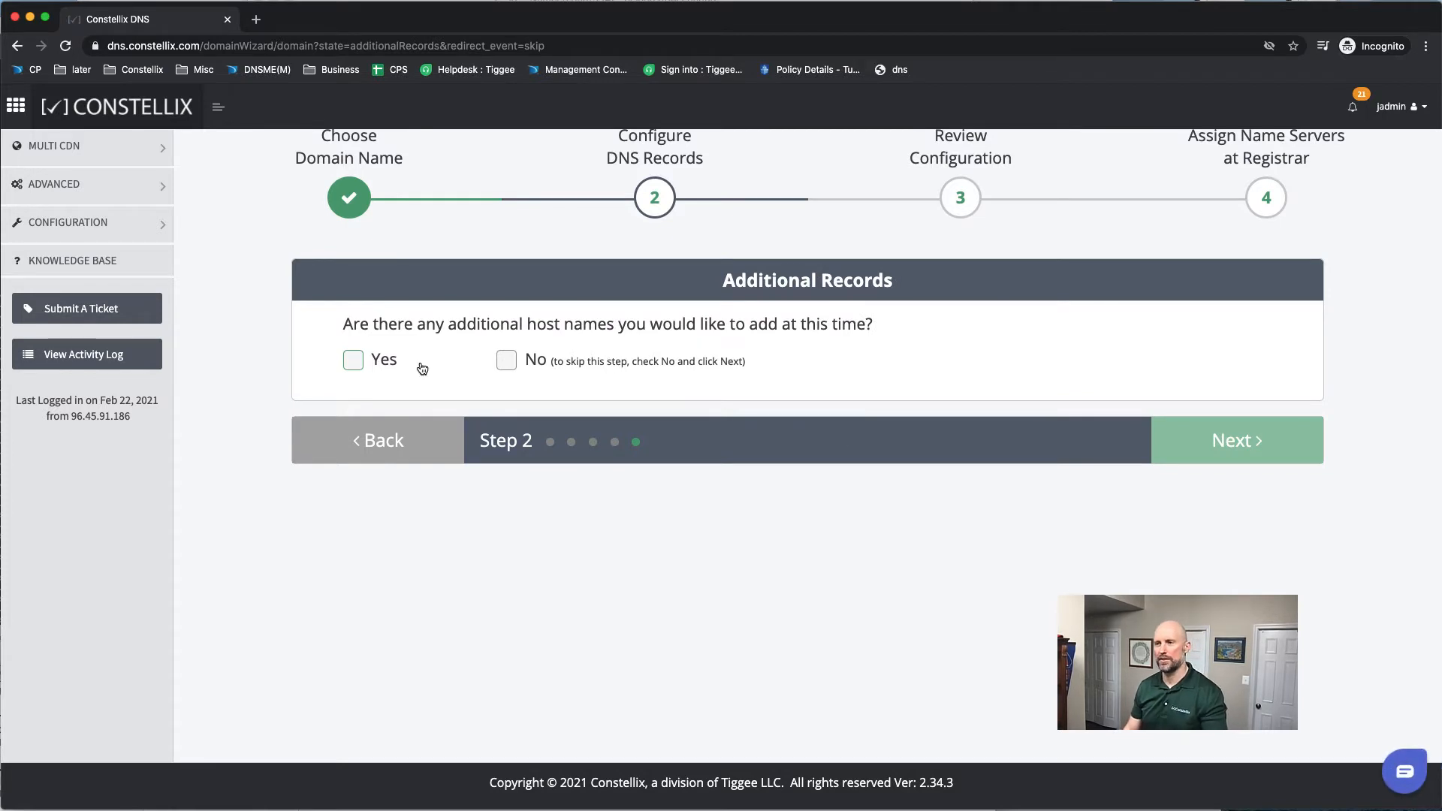
Step: Add an additional host record named server1 pointing to 192.168.1.23, and continue to the configuration review
click(368, 365)
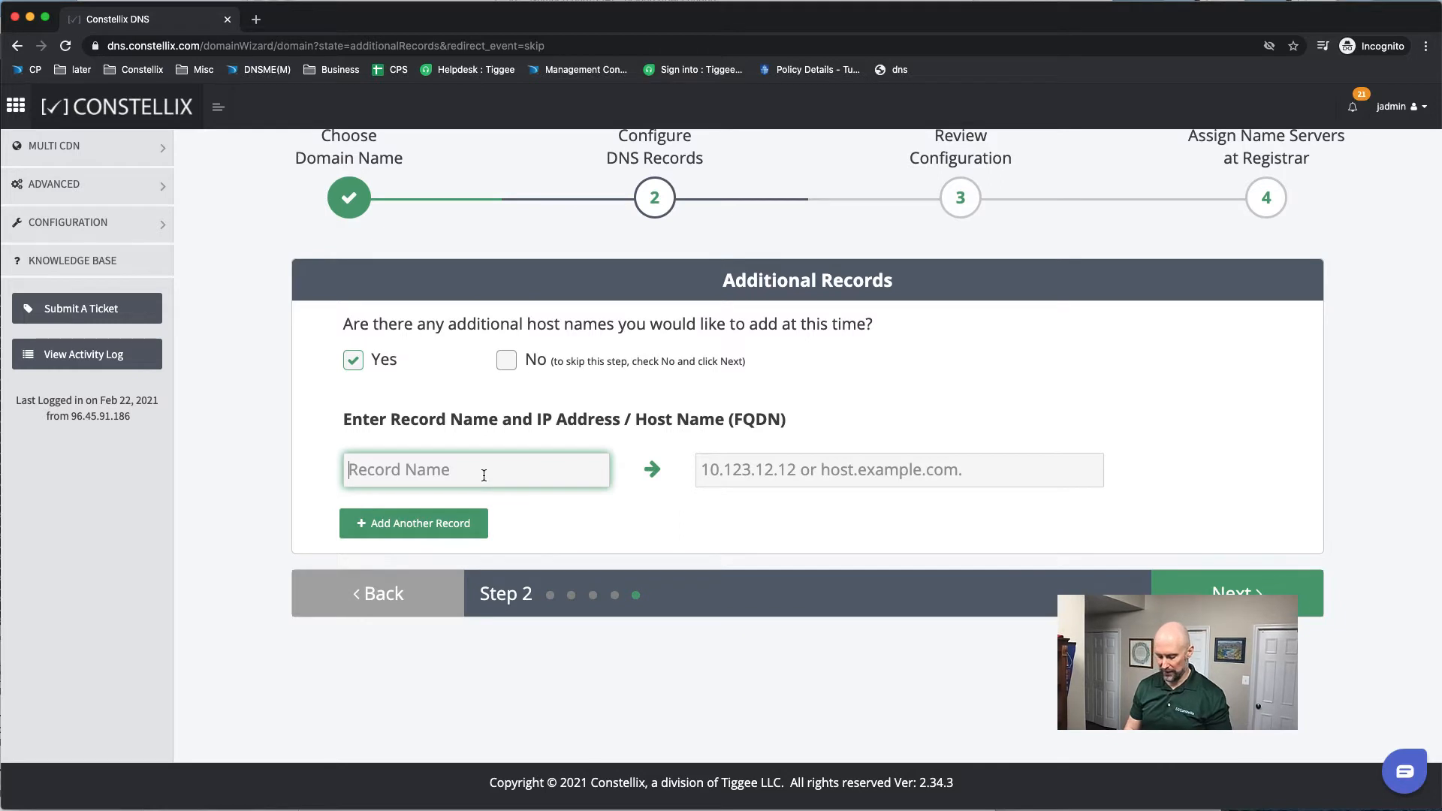
text(server1)
key(Tab)
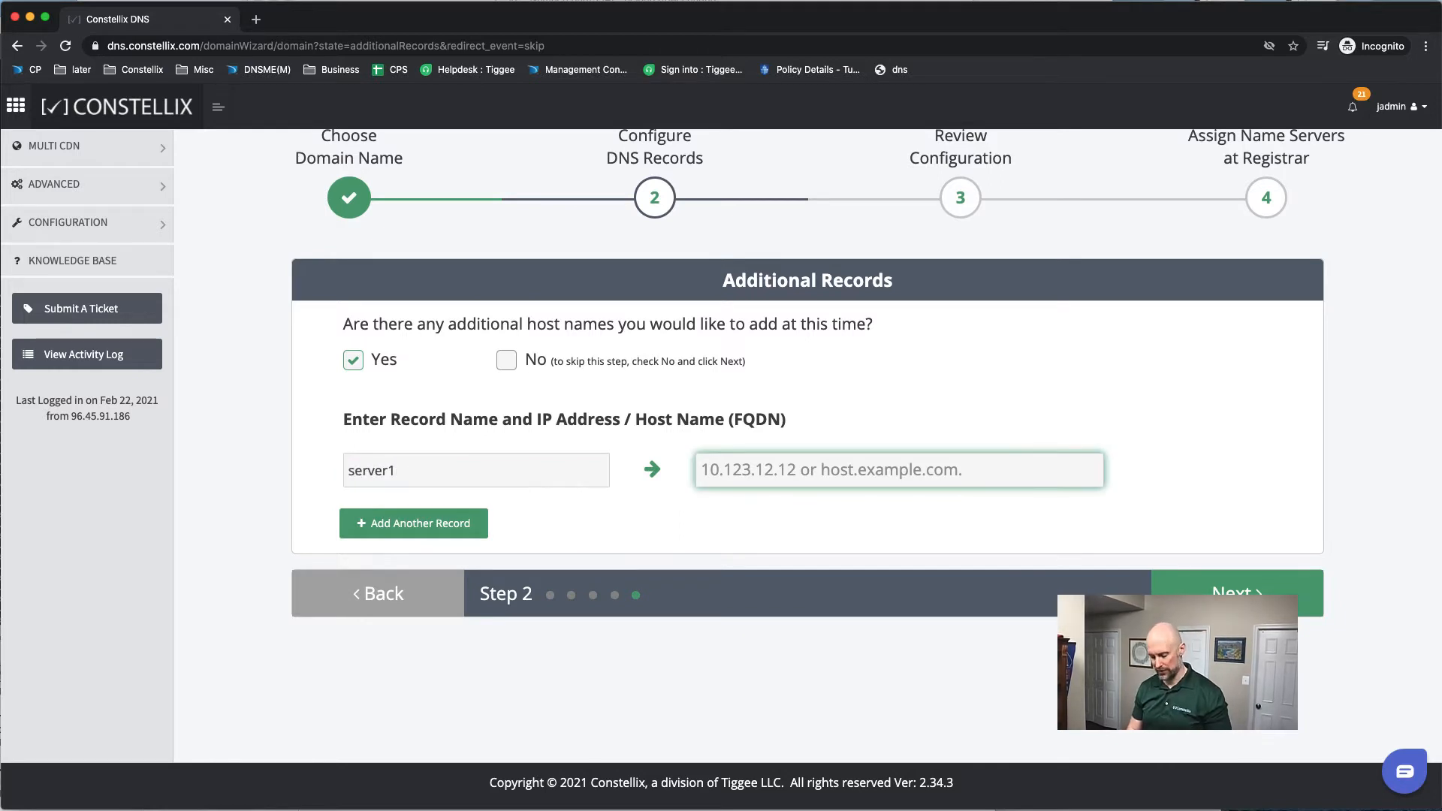
text(192.1)
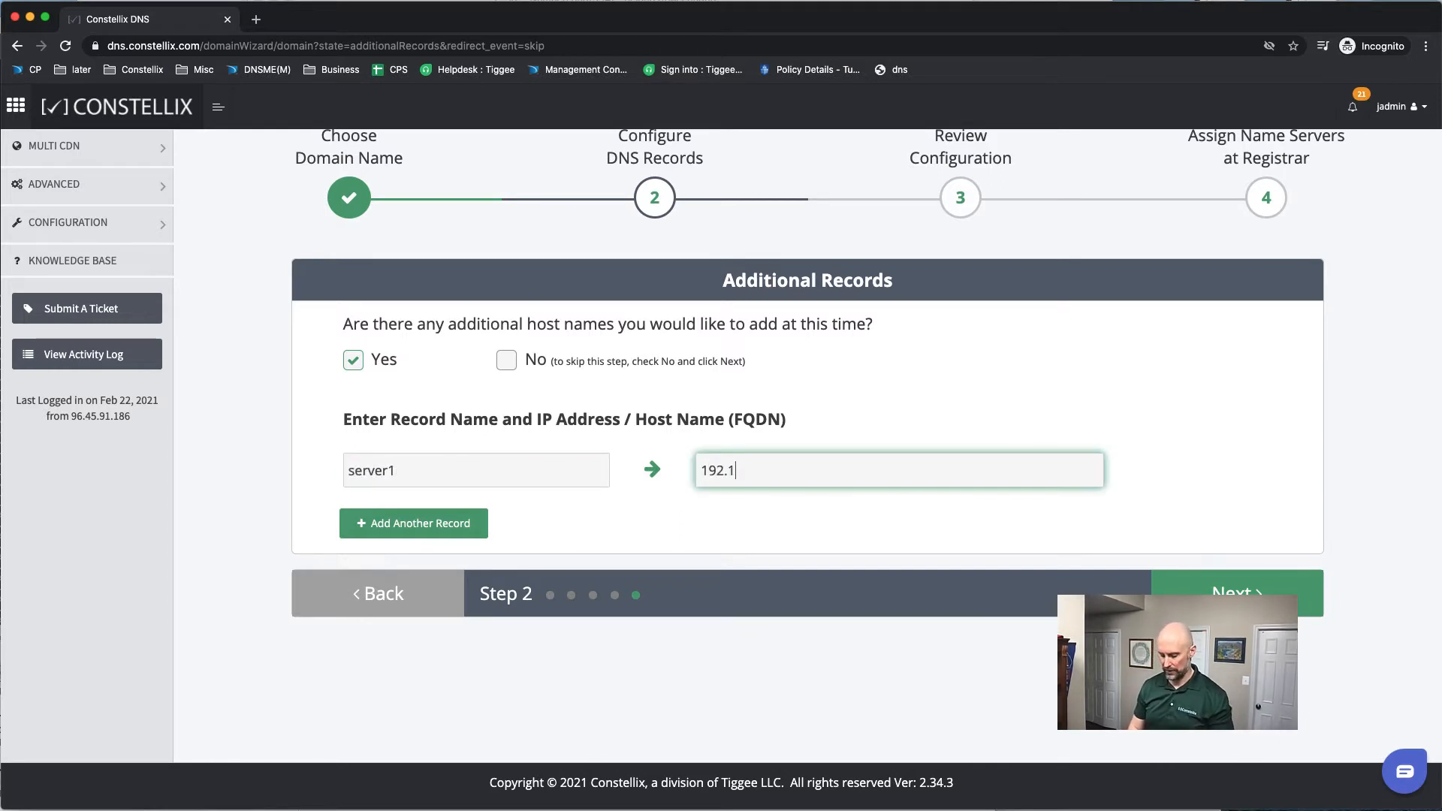
text(68.1.23)
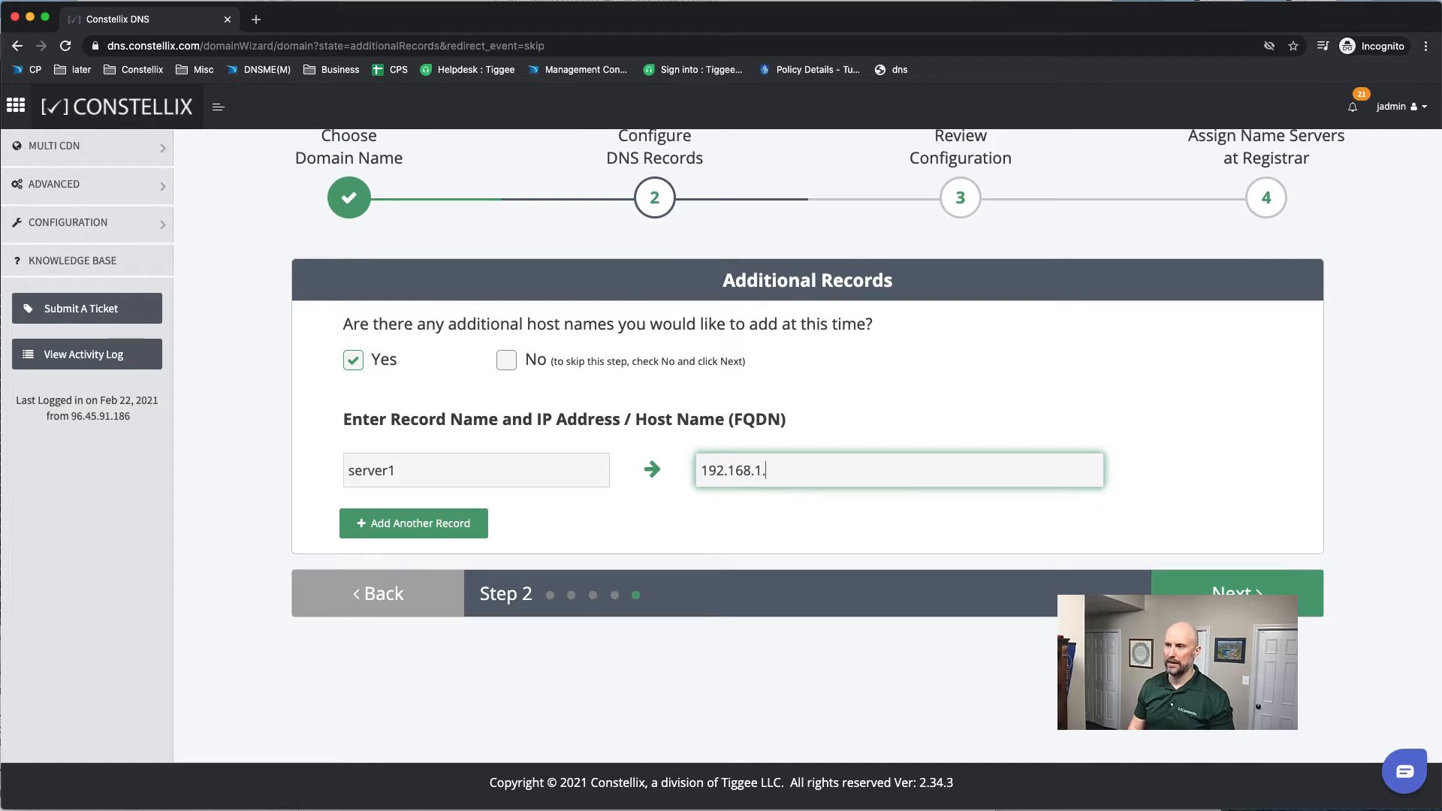
click(445, 523)
click(1163, 525)
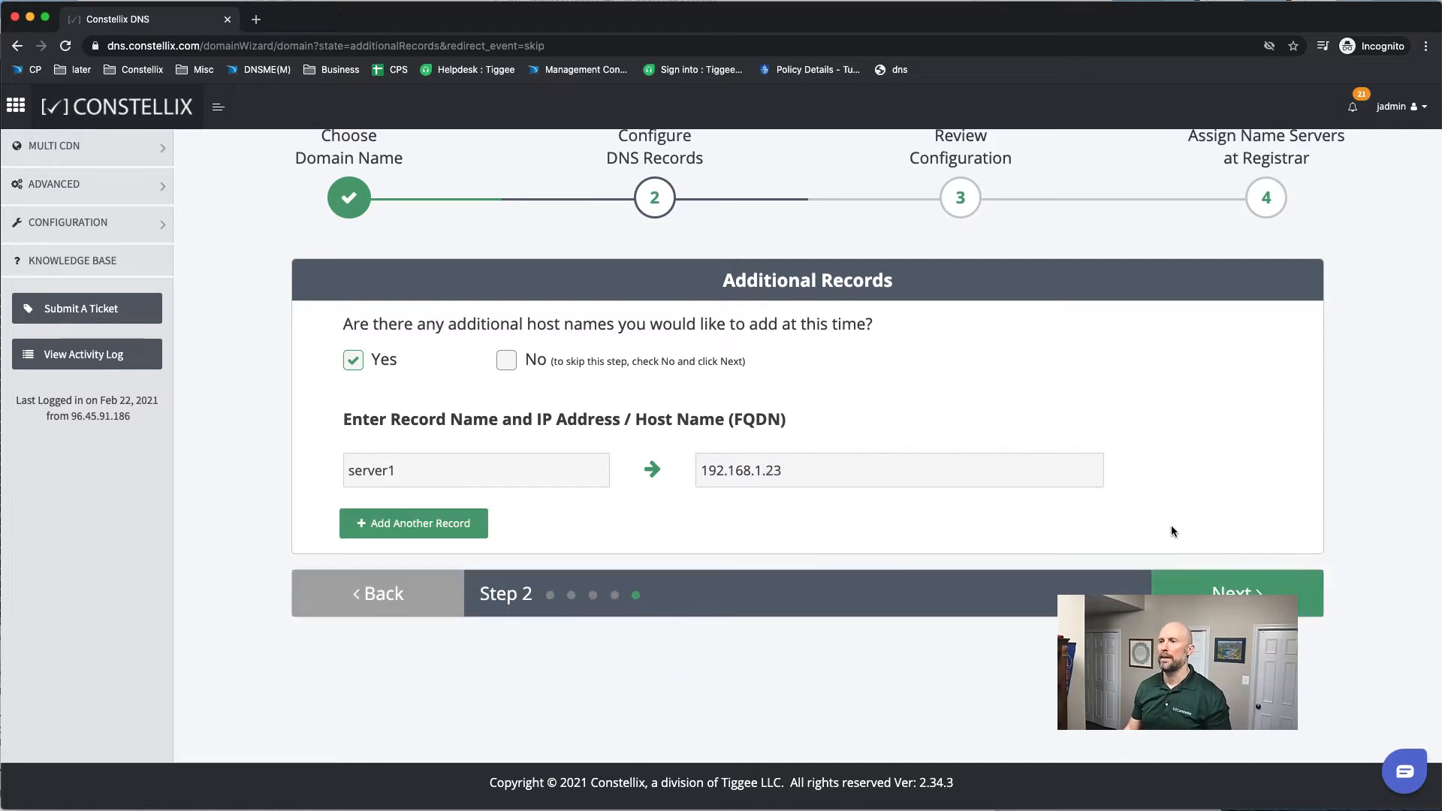
click(1202, 593)
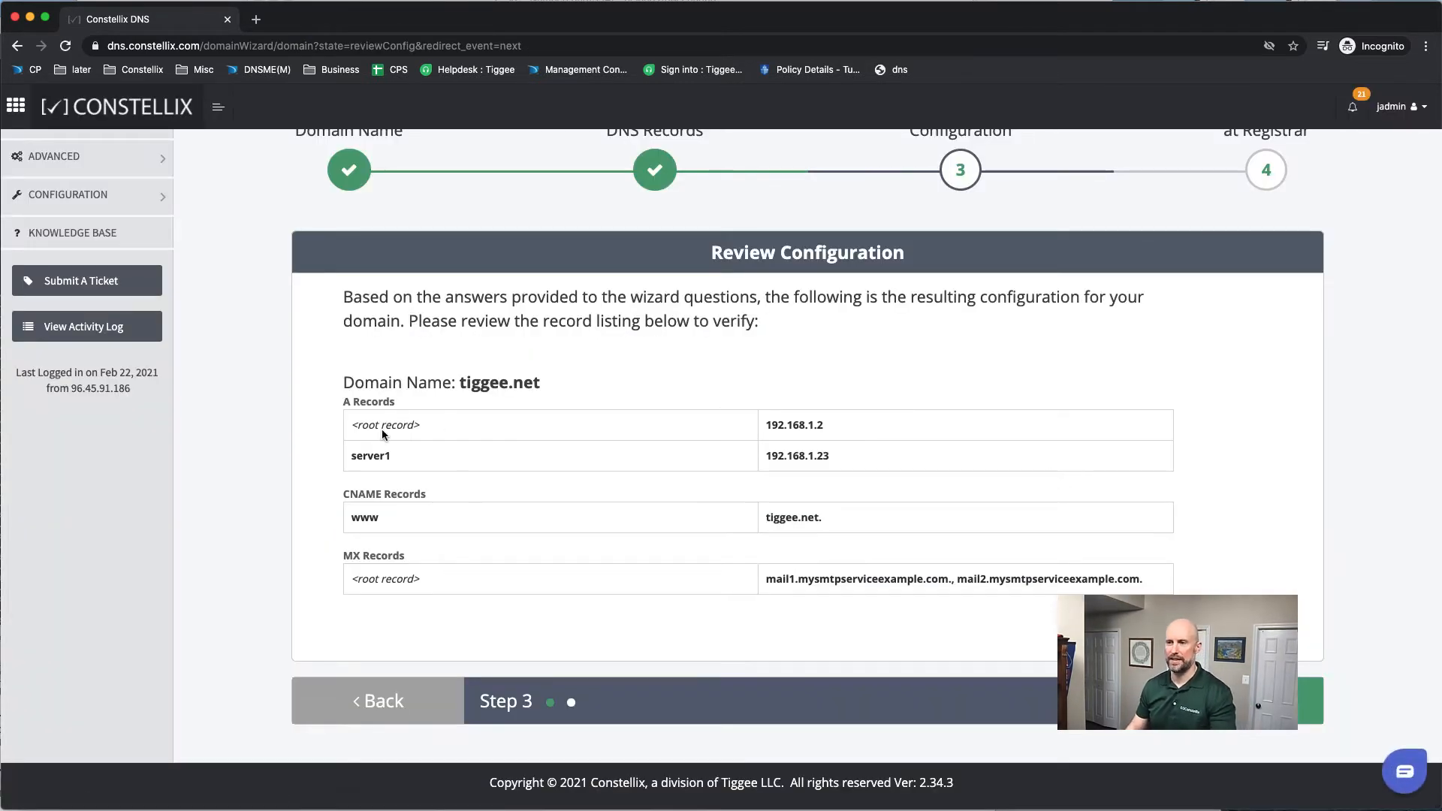
Step: Accept the reviewed tiggee.net configuration and finish the wizard to open the domain's records page
click(1231, 701)
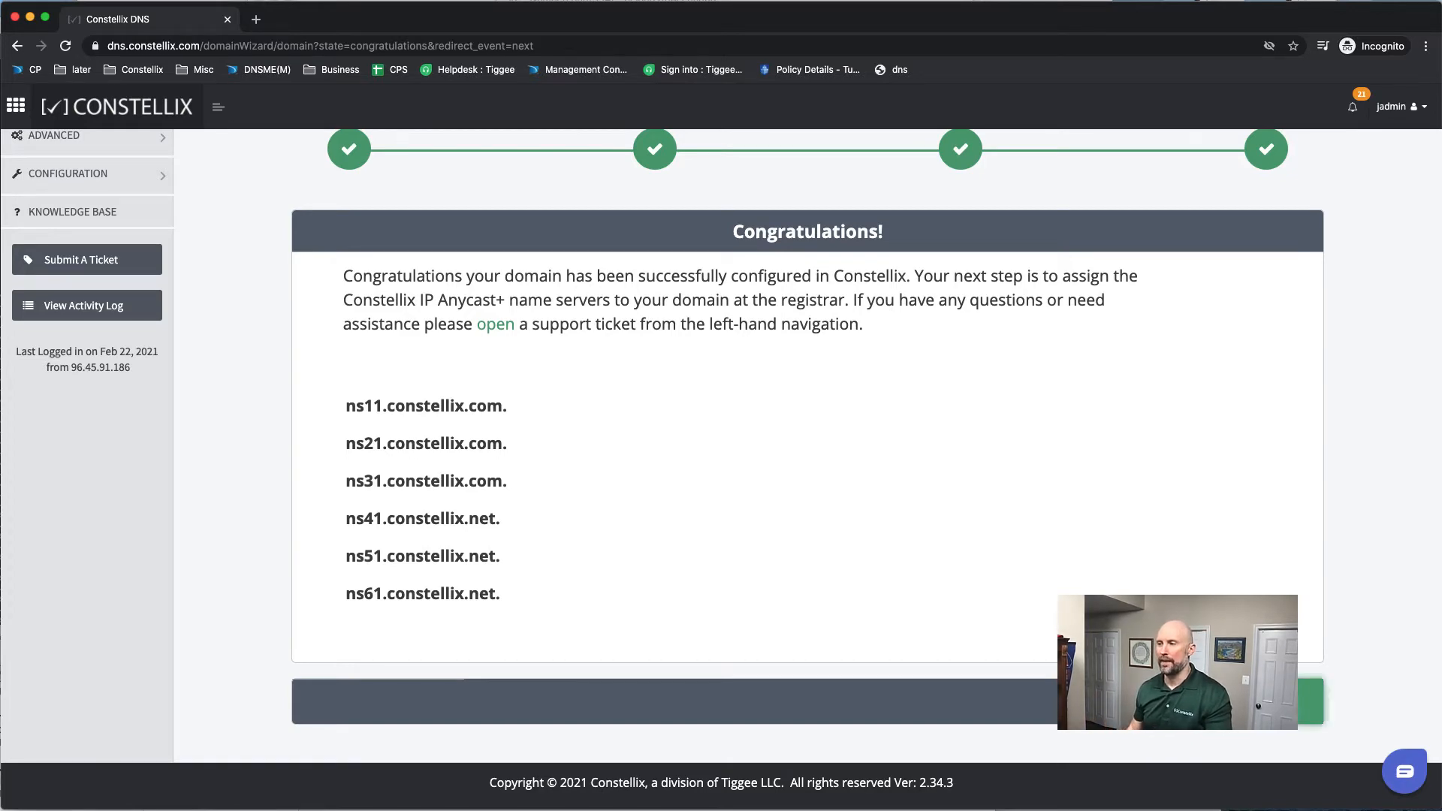
click(1286, 701)
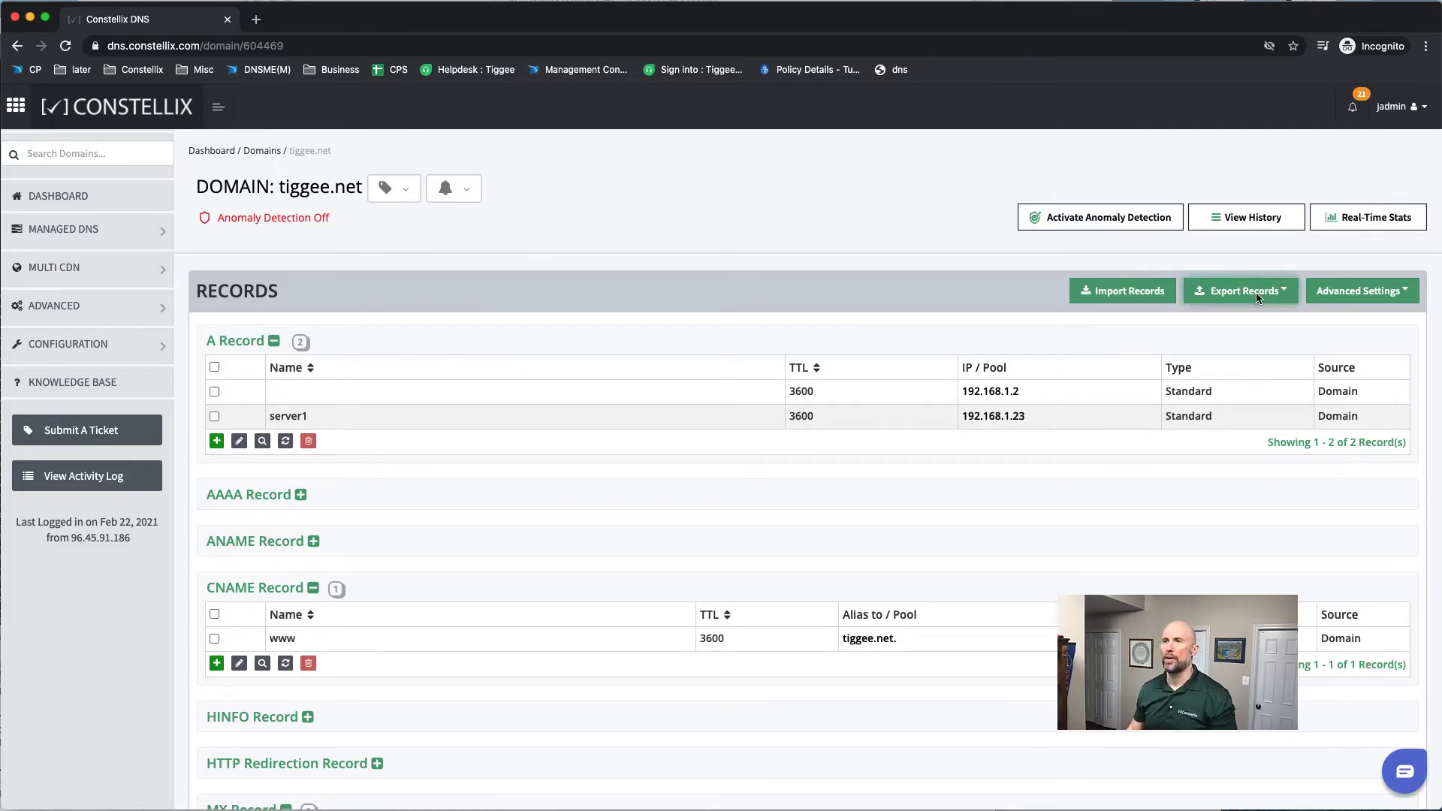
Step: Return to the dashboard and add a new domain named wednesdayexample1.com without the wizard
click(219, 152)
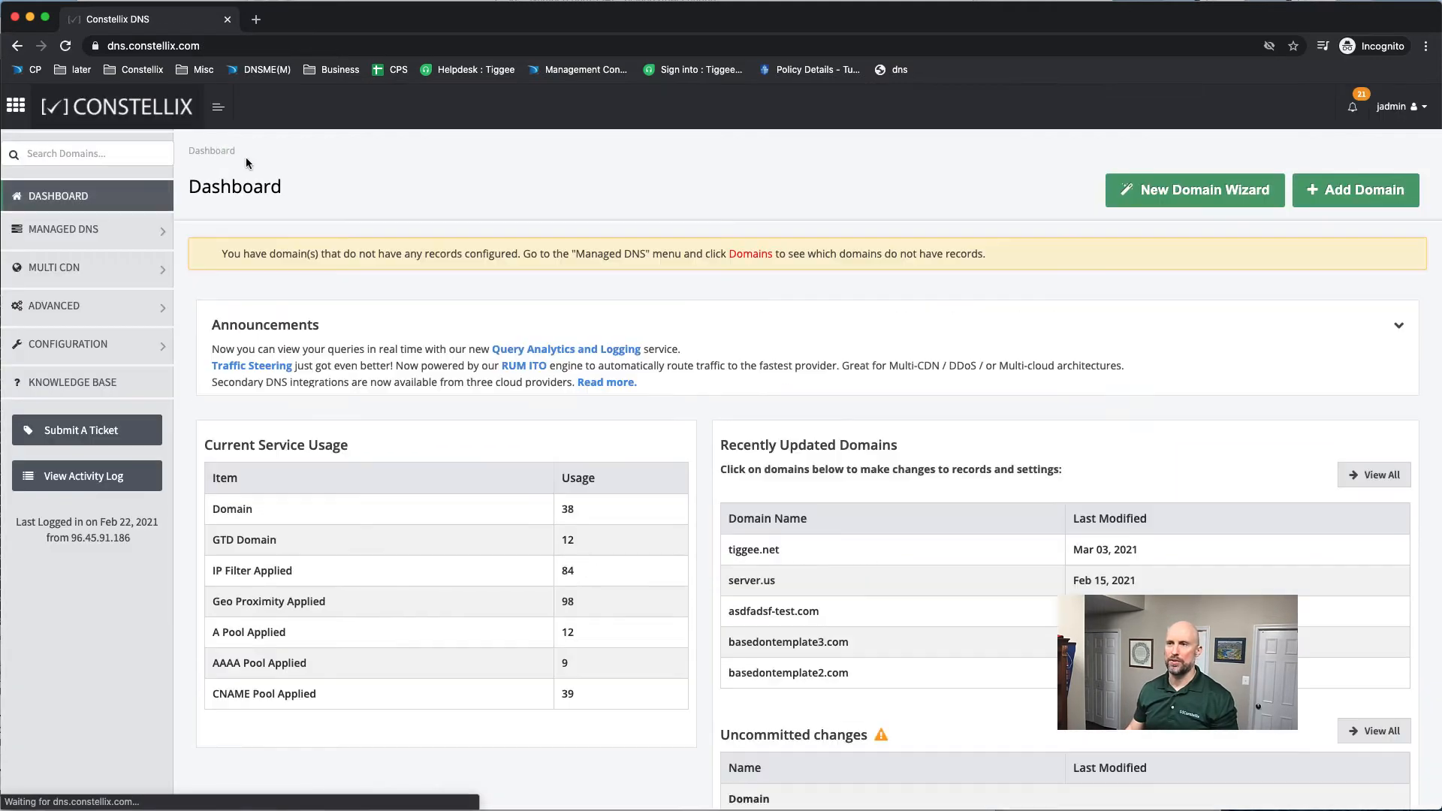
click(1366, 195)
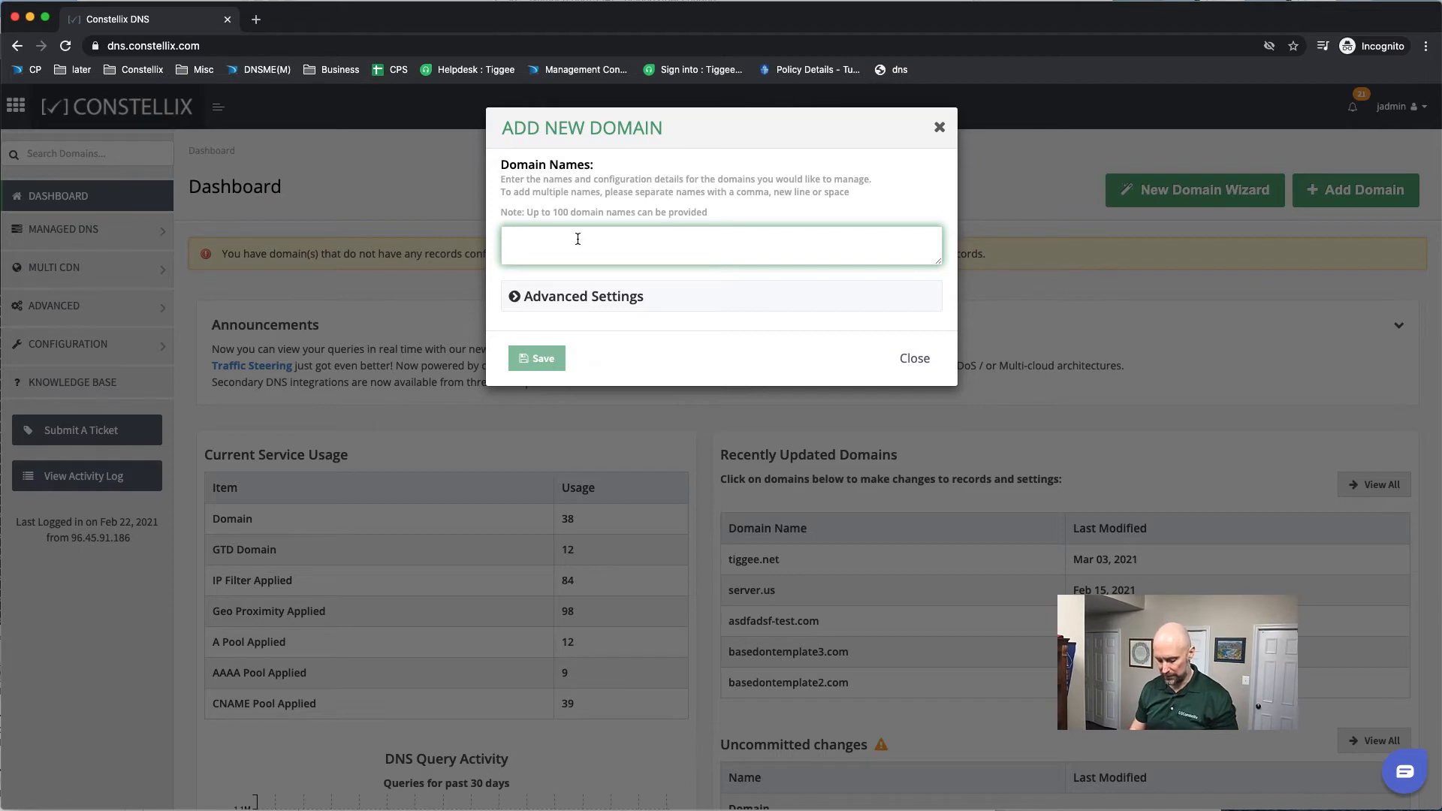
text(wednesday)
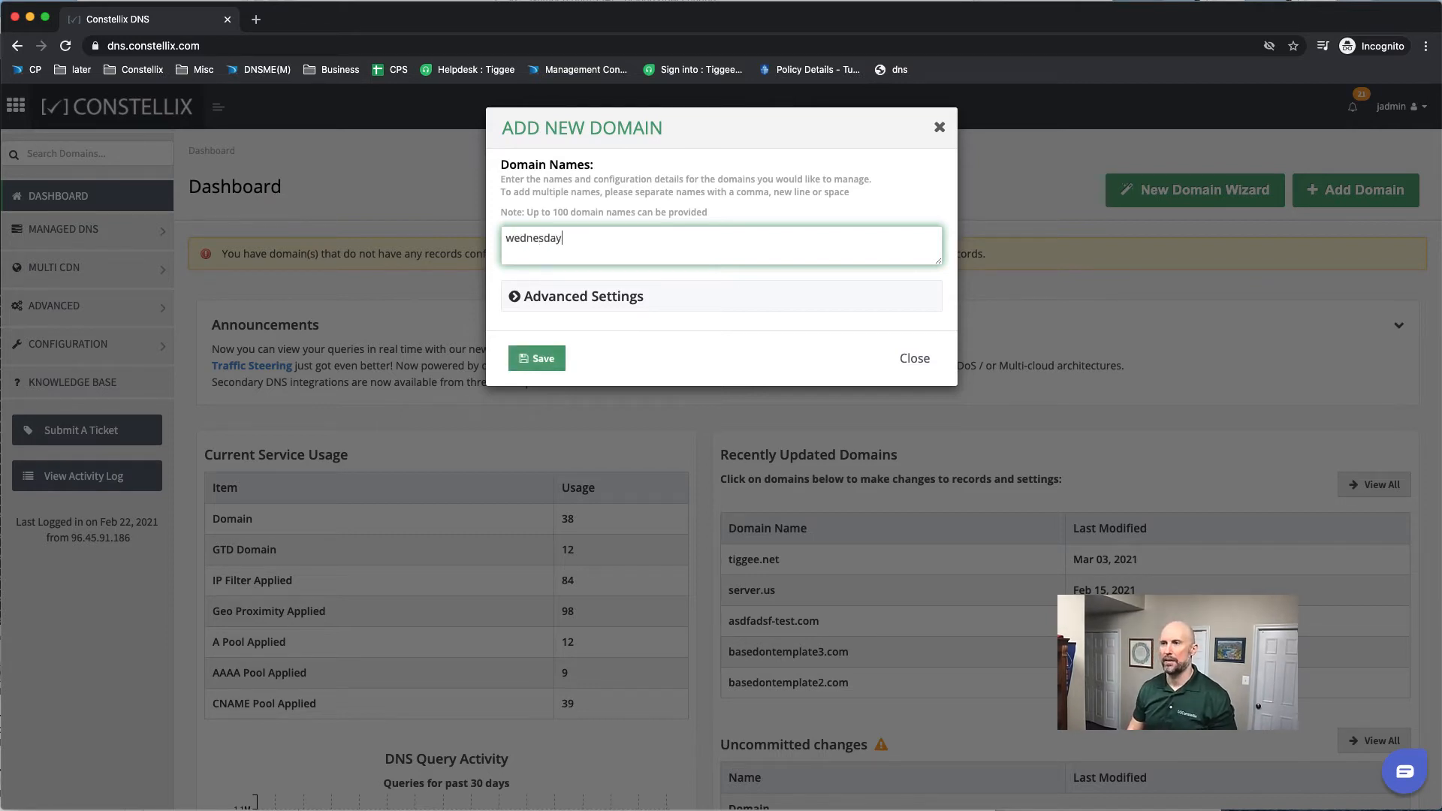
text(example1.com)
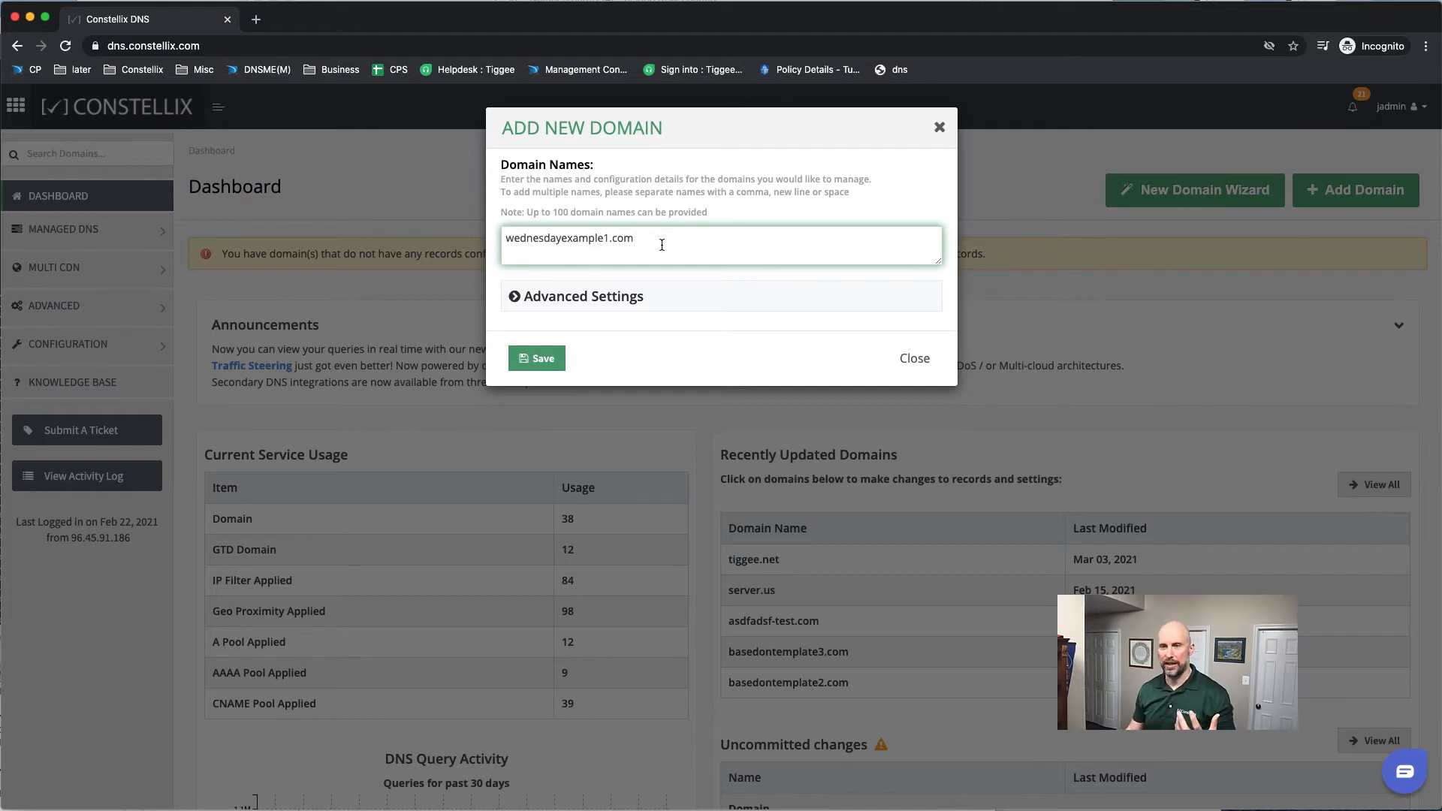
click(527, 356)
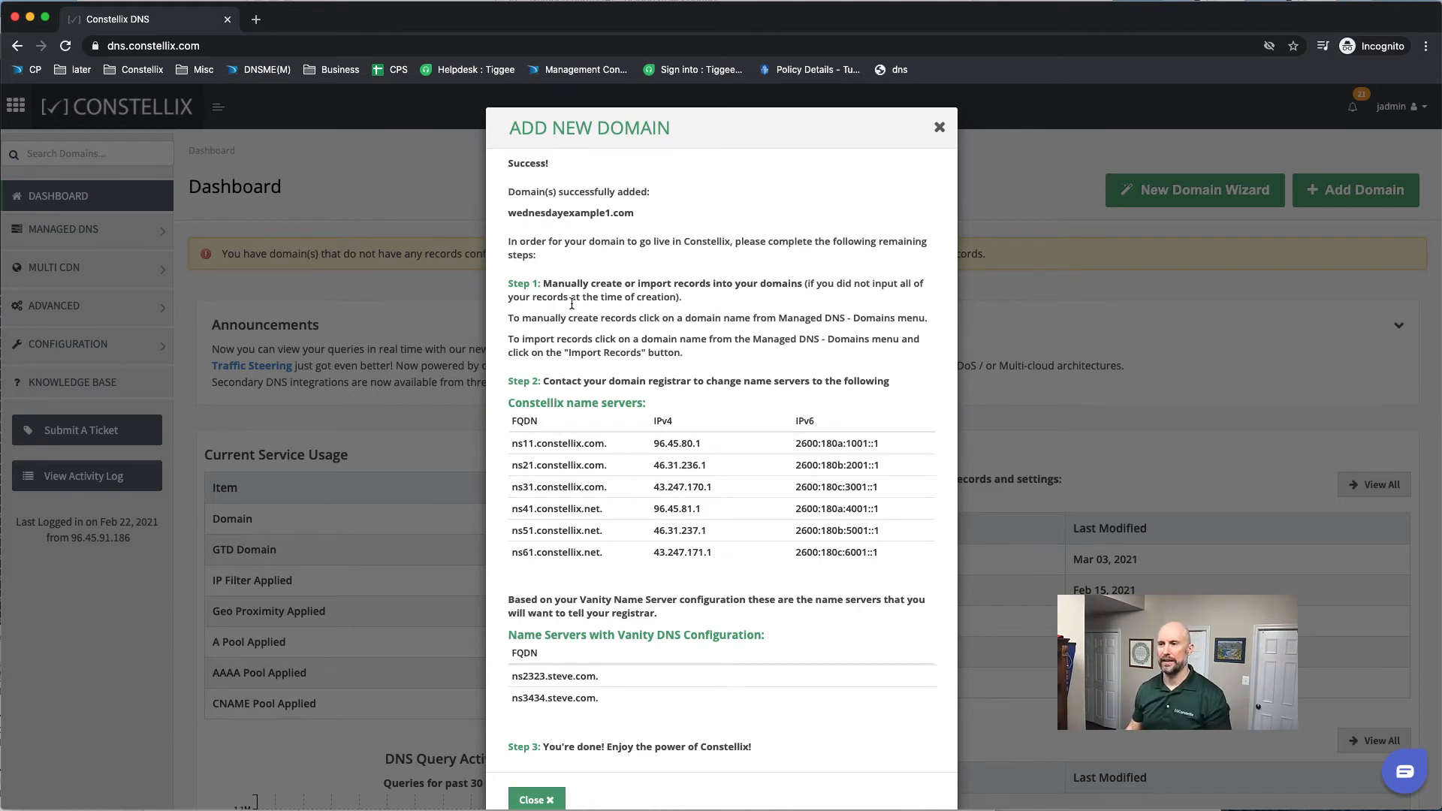
Step: Highlight the Constellix and vanity name servers listed for the new domain, and close the summary
drag(540, 445, 742, 555)
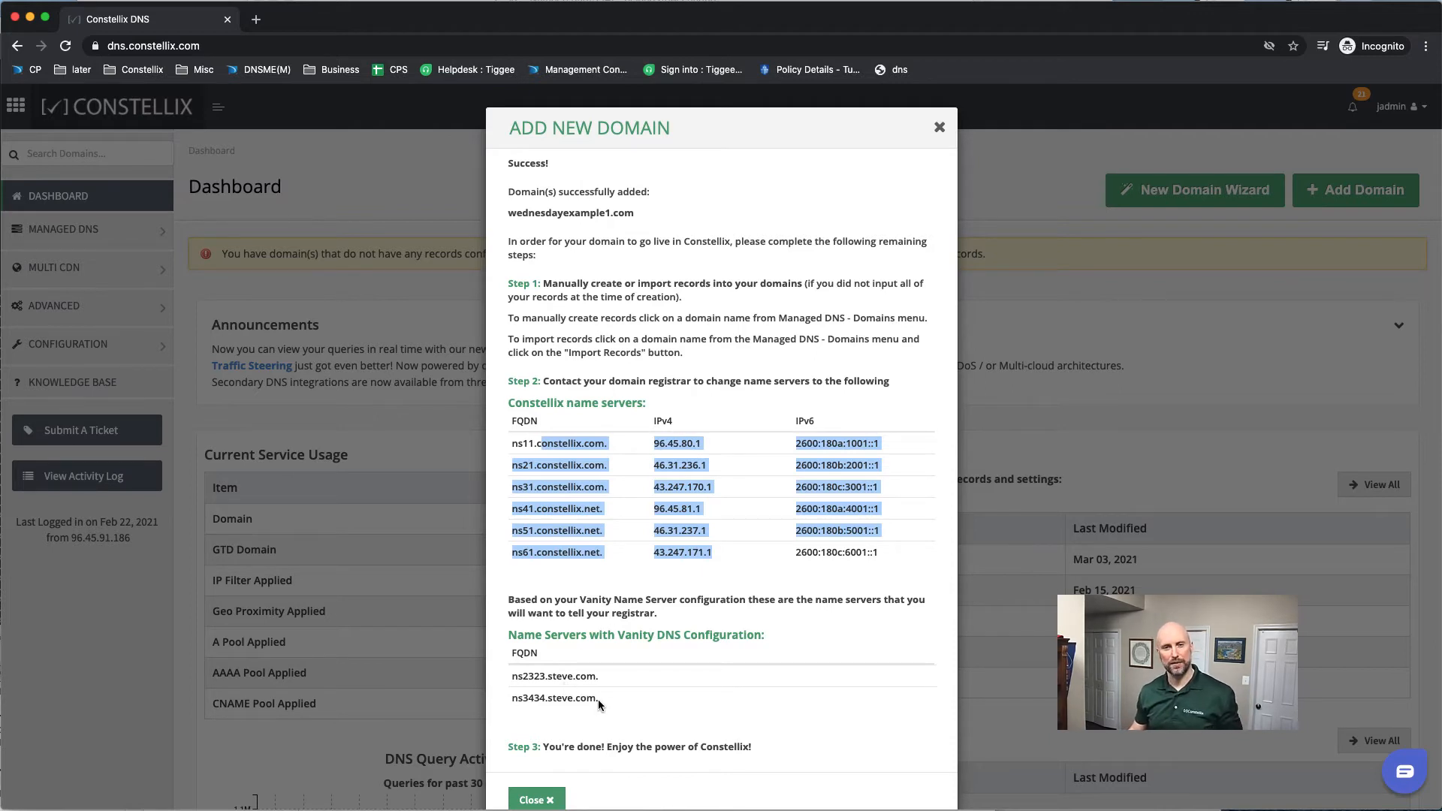
drag(598, 700, 507, 678)
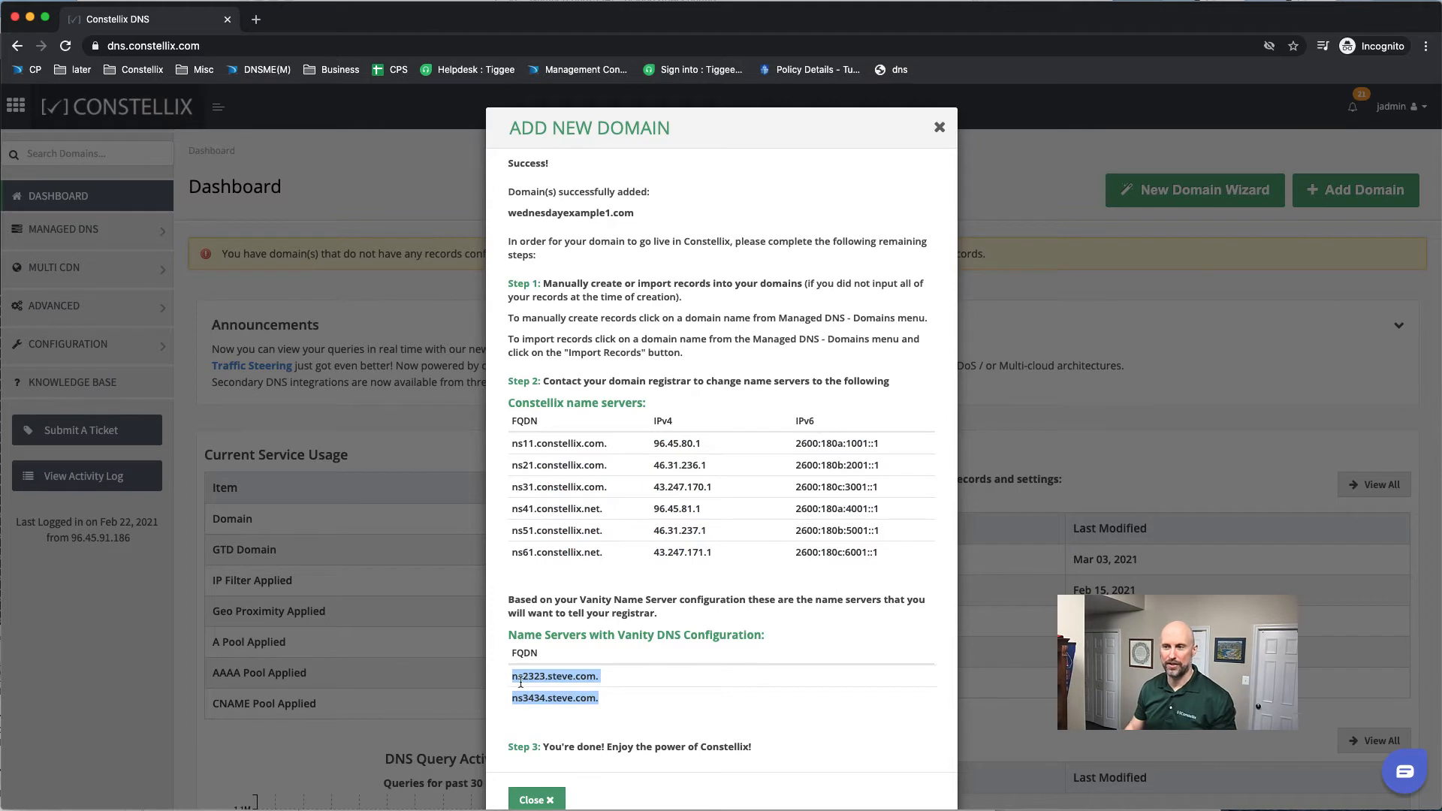
click(533, 800)
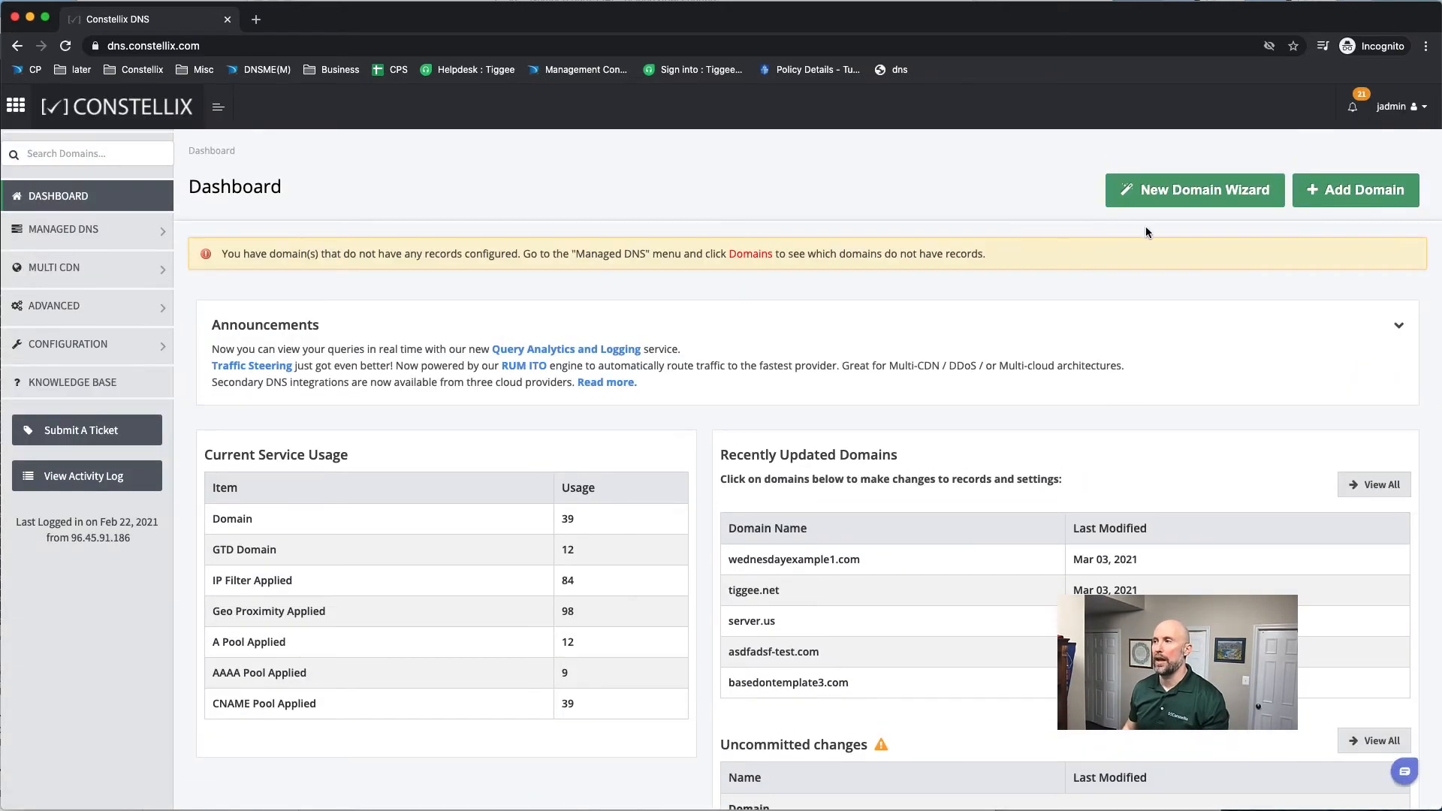
Step: Start adding a new domain, expand its advanced settings, and assign the commercial tag
click(1393, 193)
click(575, 296)
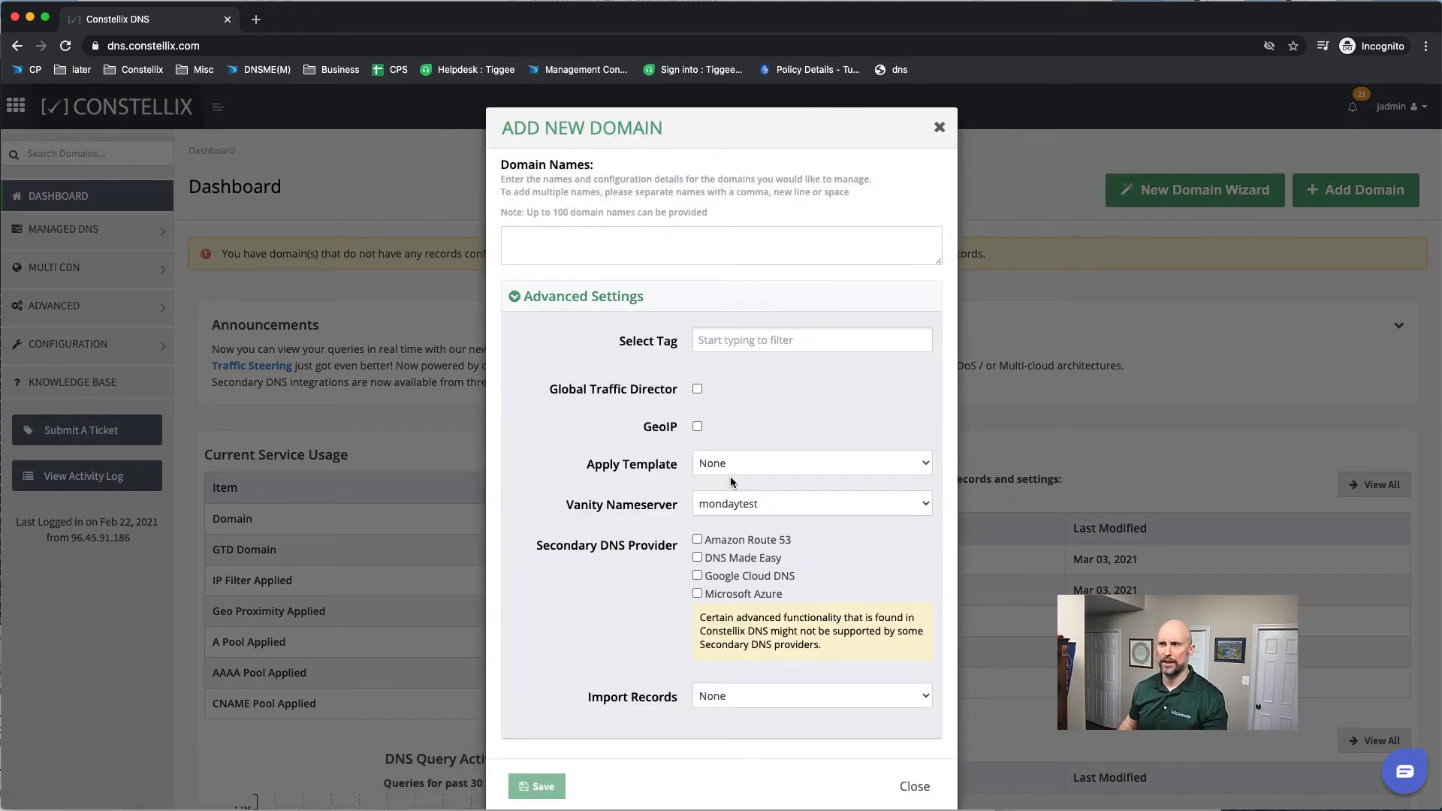
click(717, 344)
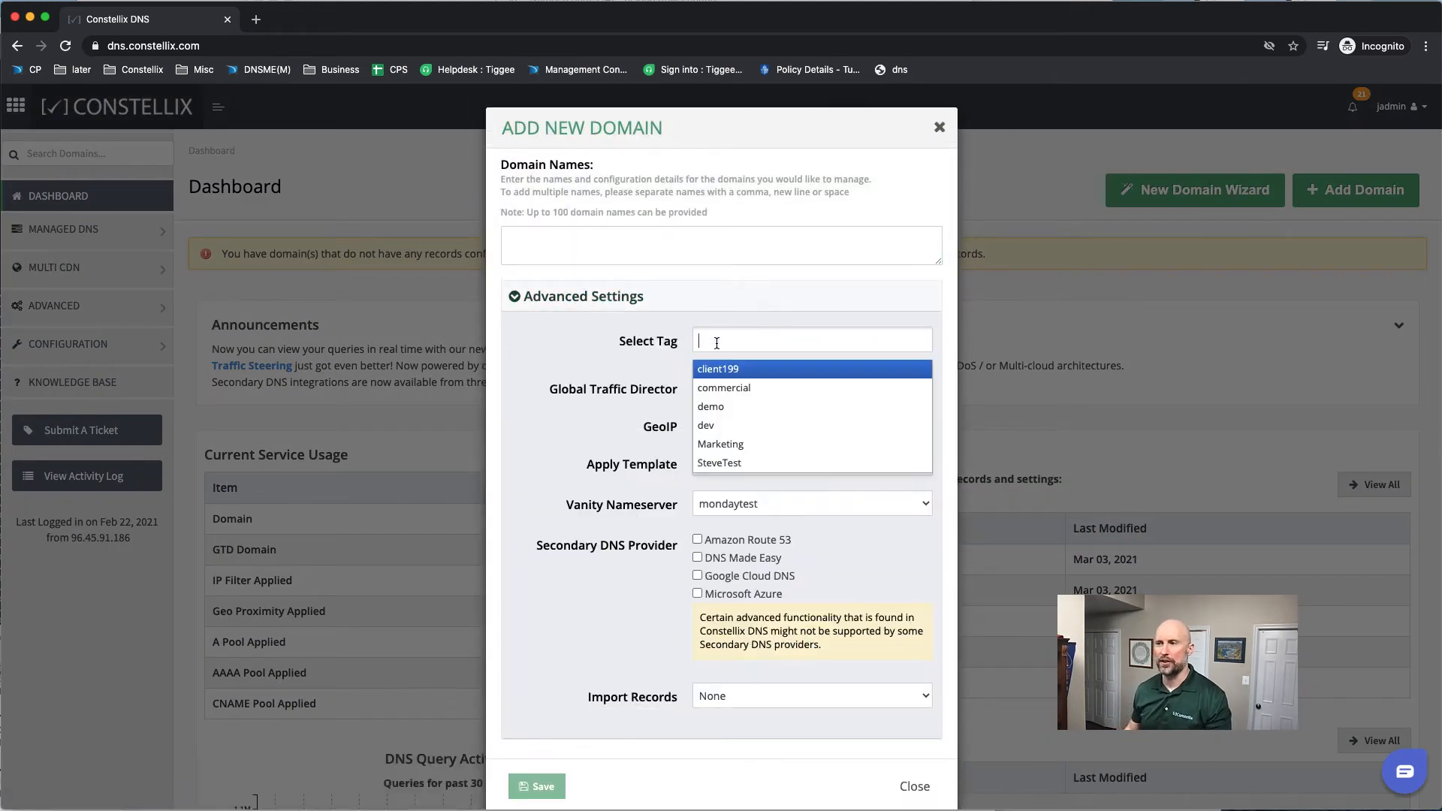
click(732, 387)
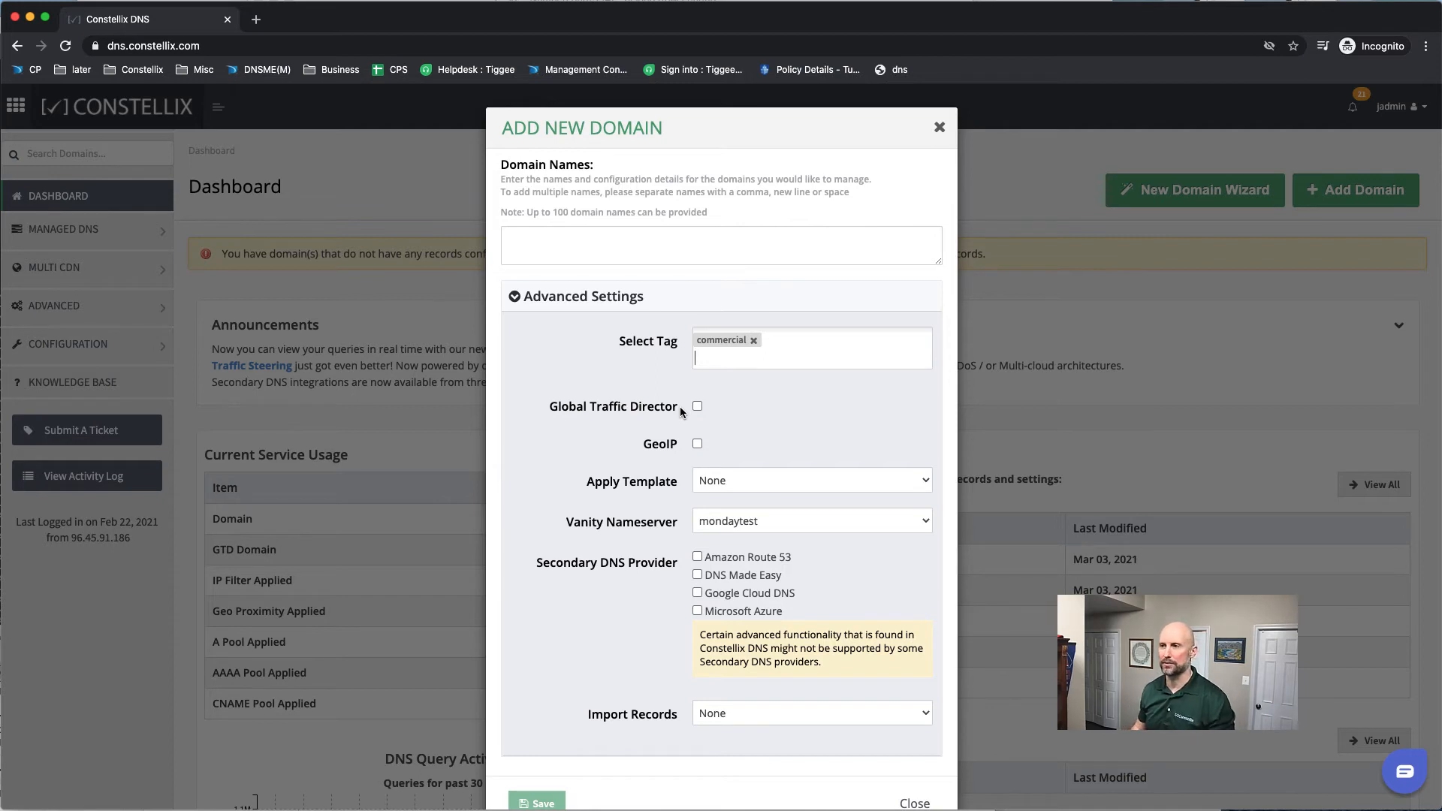
Step: Review the templates that can be applied to the new domain, and set its vanity nameserver to None
click(763, 484)
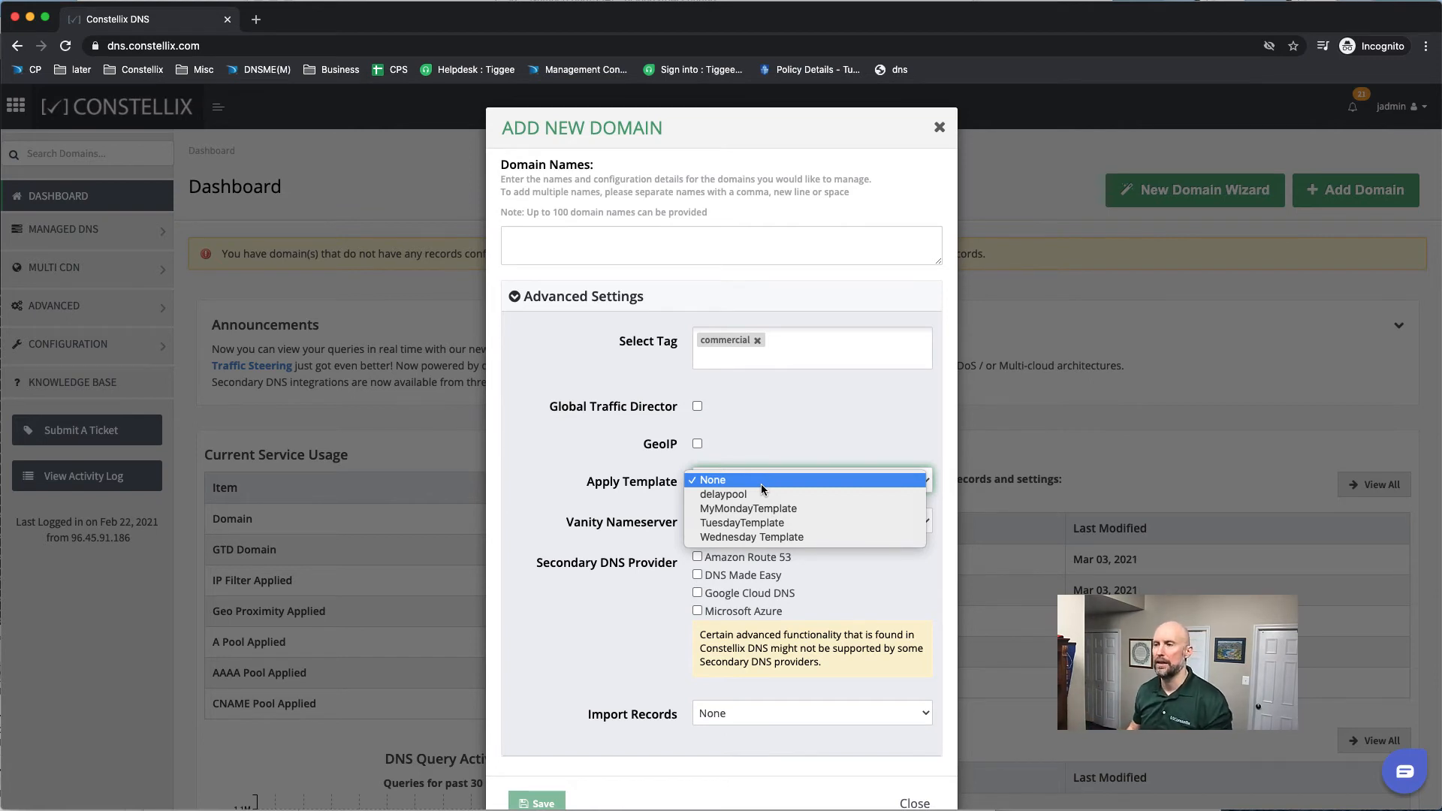
click(760, 483)
click(723, 528)
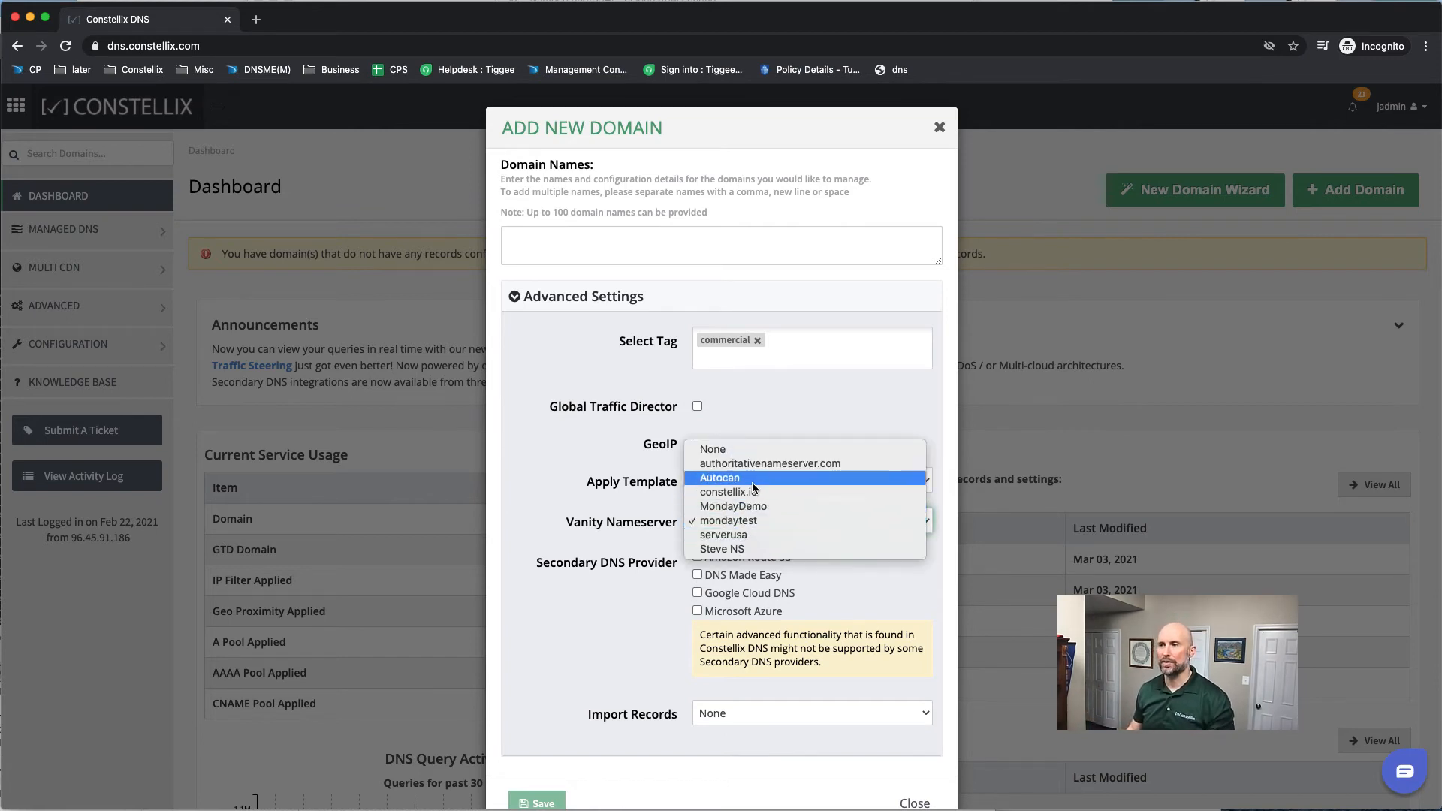
click(757, 448)
click(721, 526)
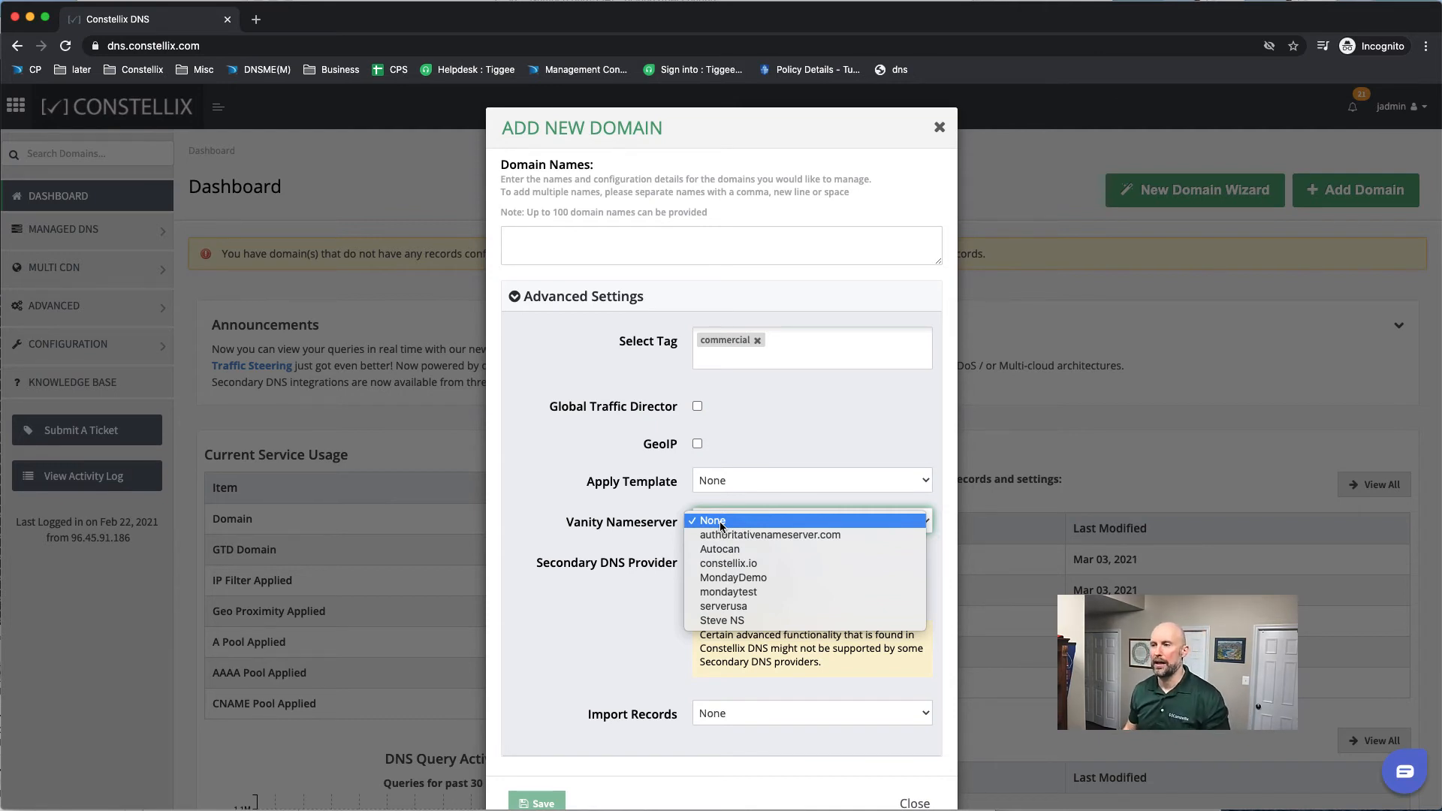
click(721, 526)
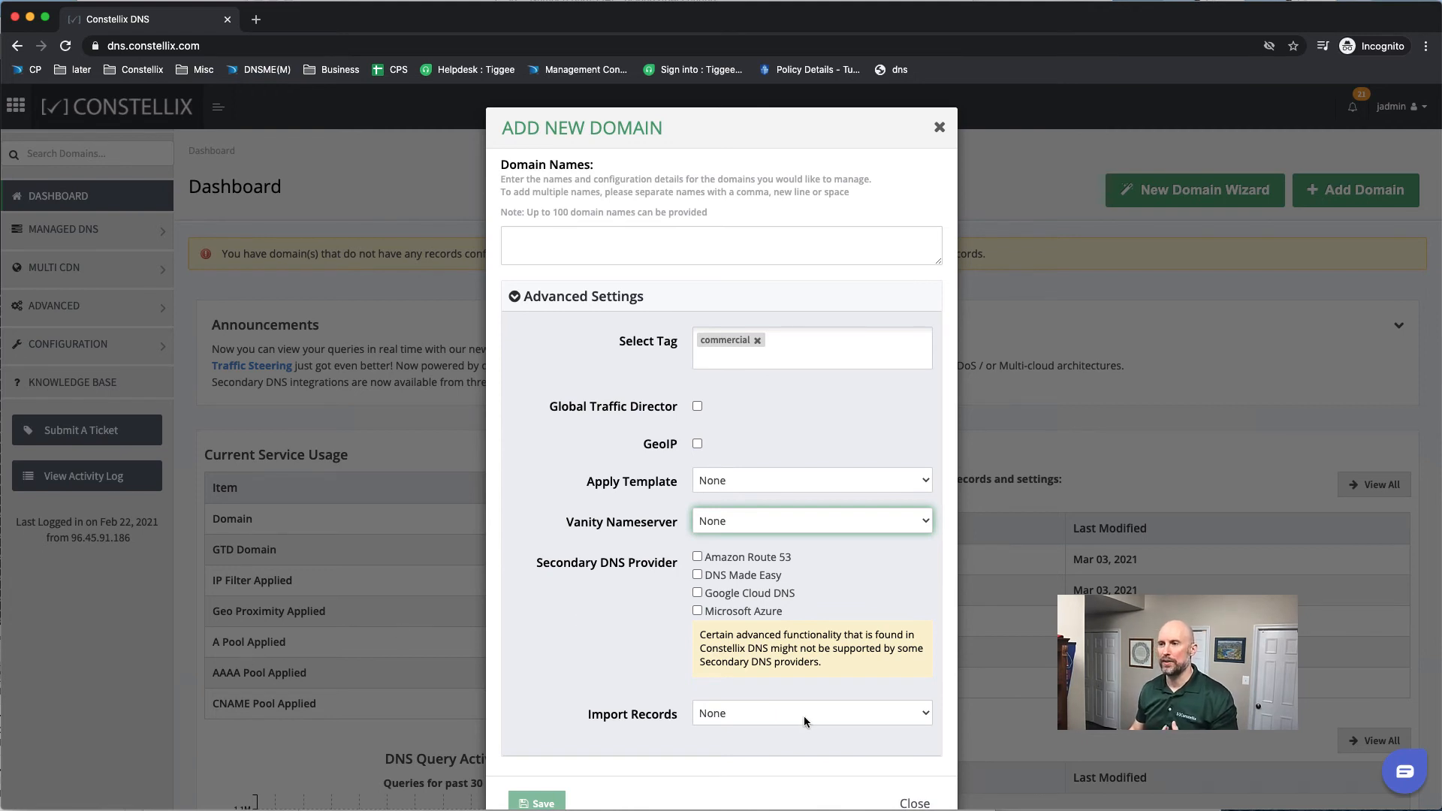
Step: Set the record import source to Domain and enter wednesday2.com as the new domain name
click(775, 714)
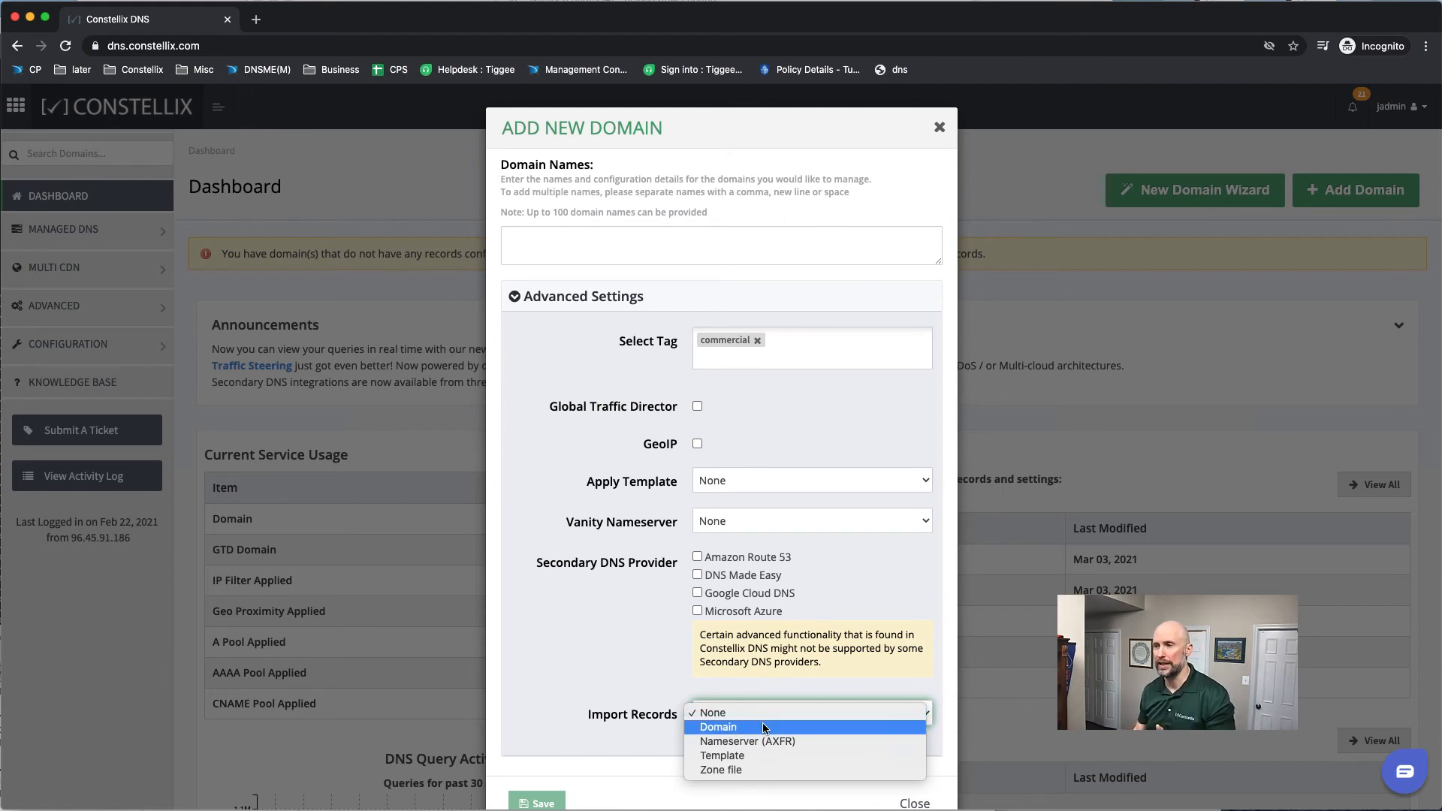
click(755, 727)
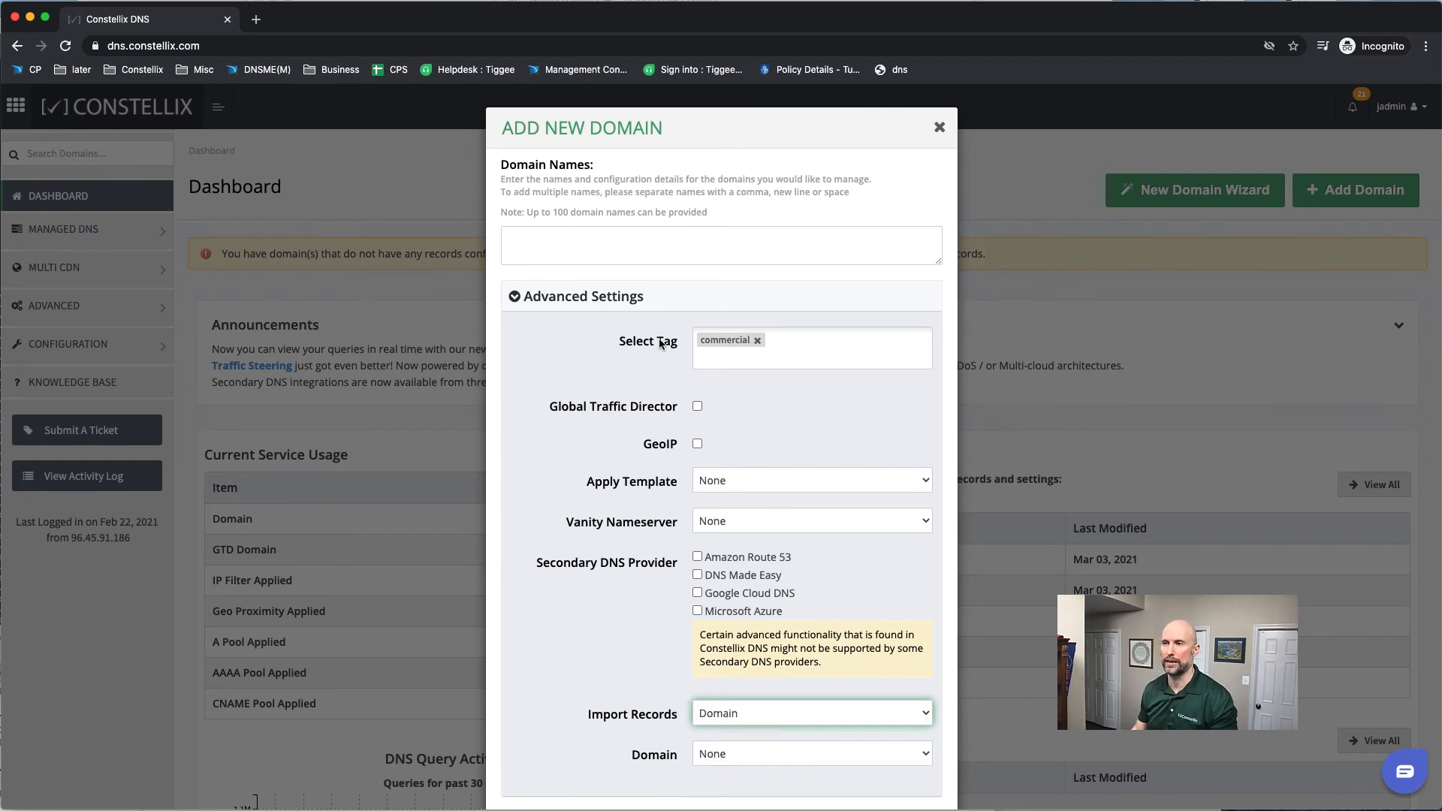
click(573, 233)
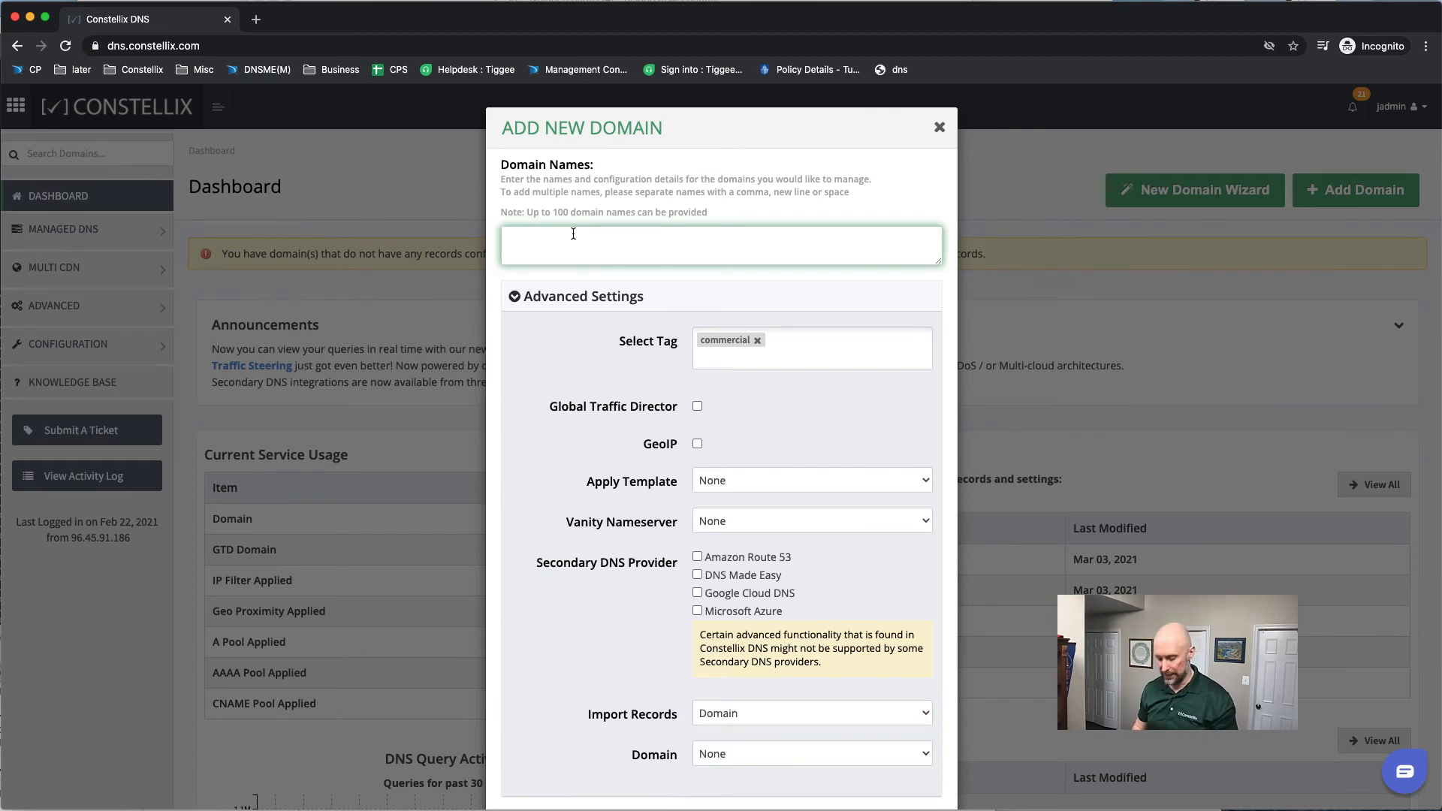
text(wednesda)
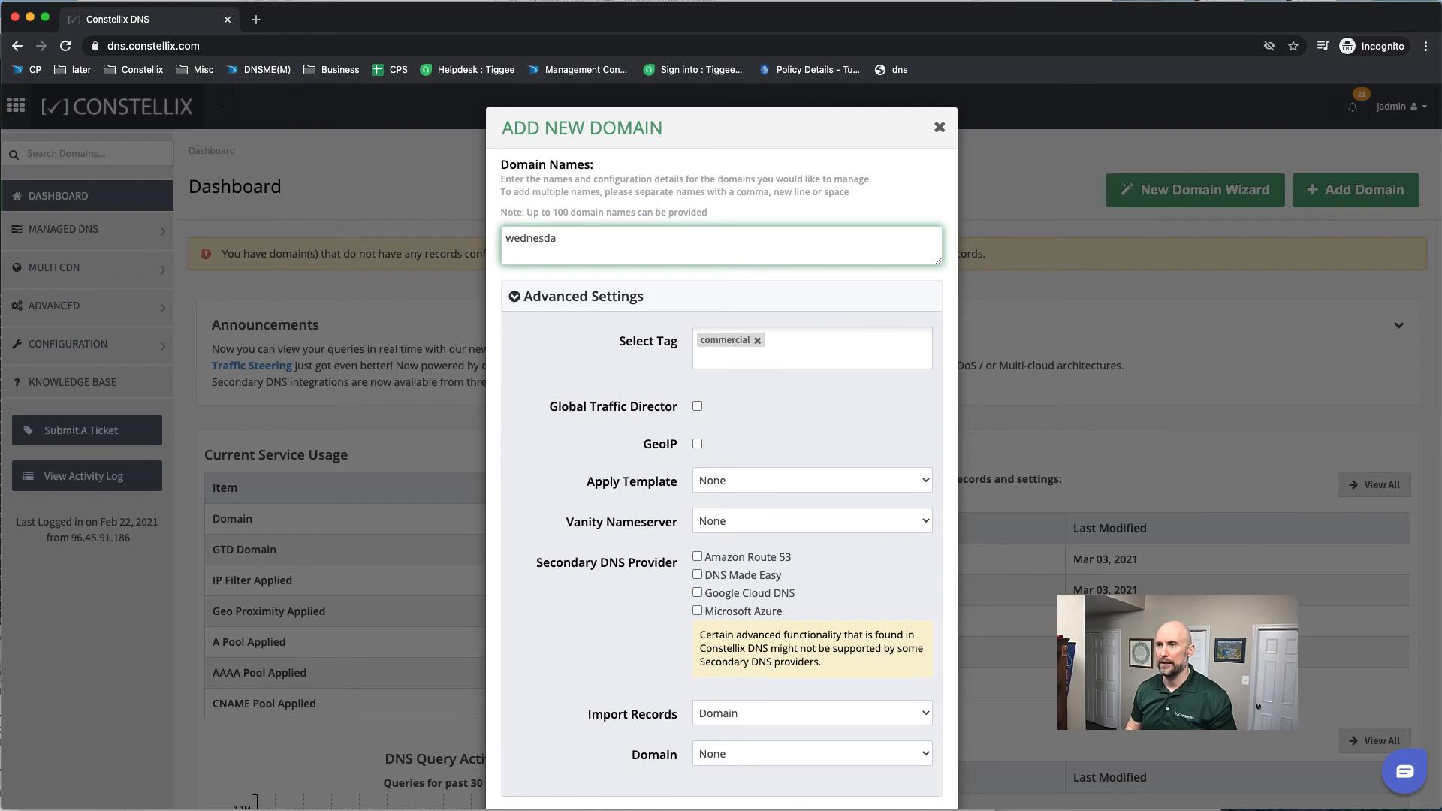
text(y2.com)
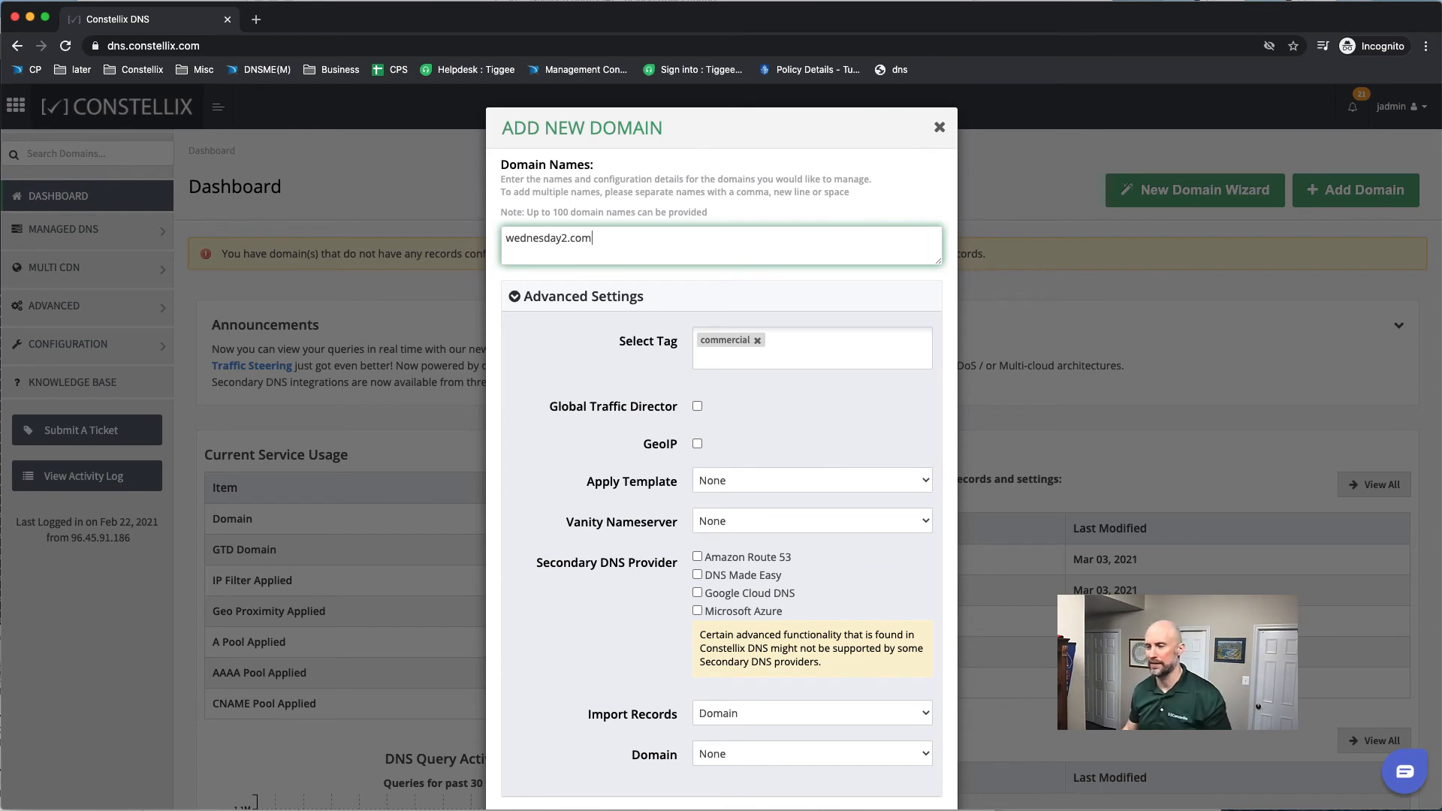
Step: Look through the existing domains offered for record import, and switch the import source to Template
click(718, 755)
scroll(721, 763, down, 3)
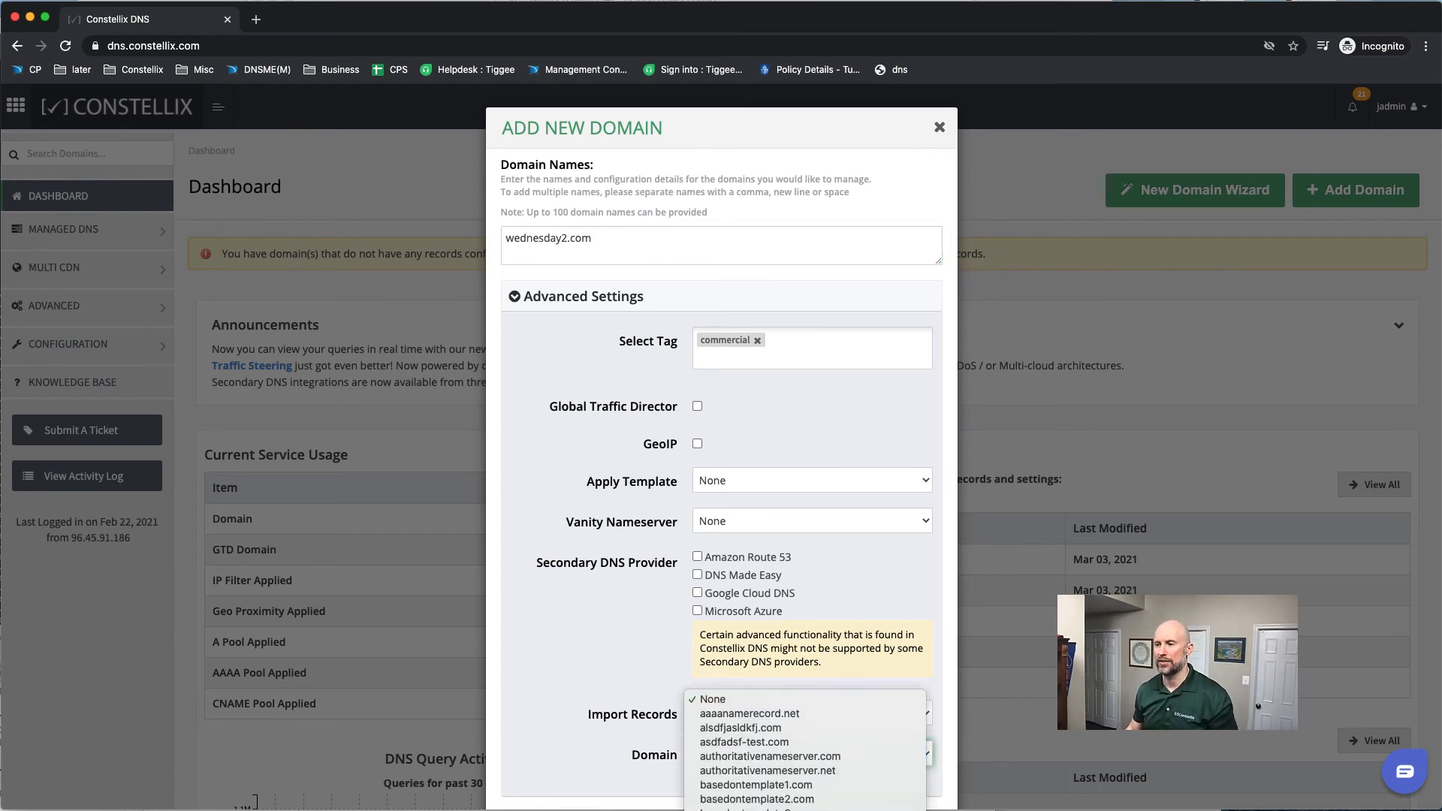
click(594, 731)
click(737, 714)
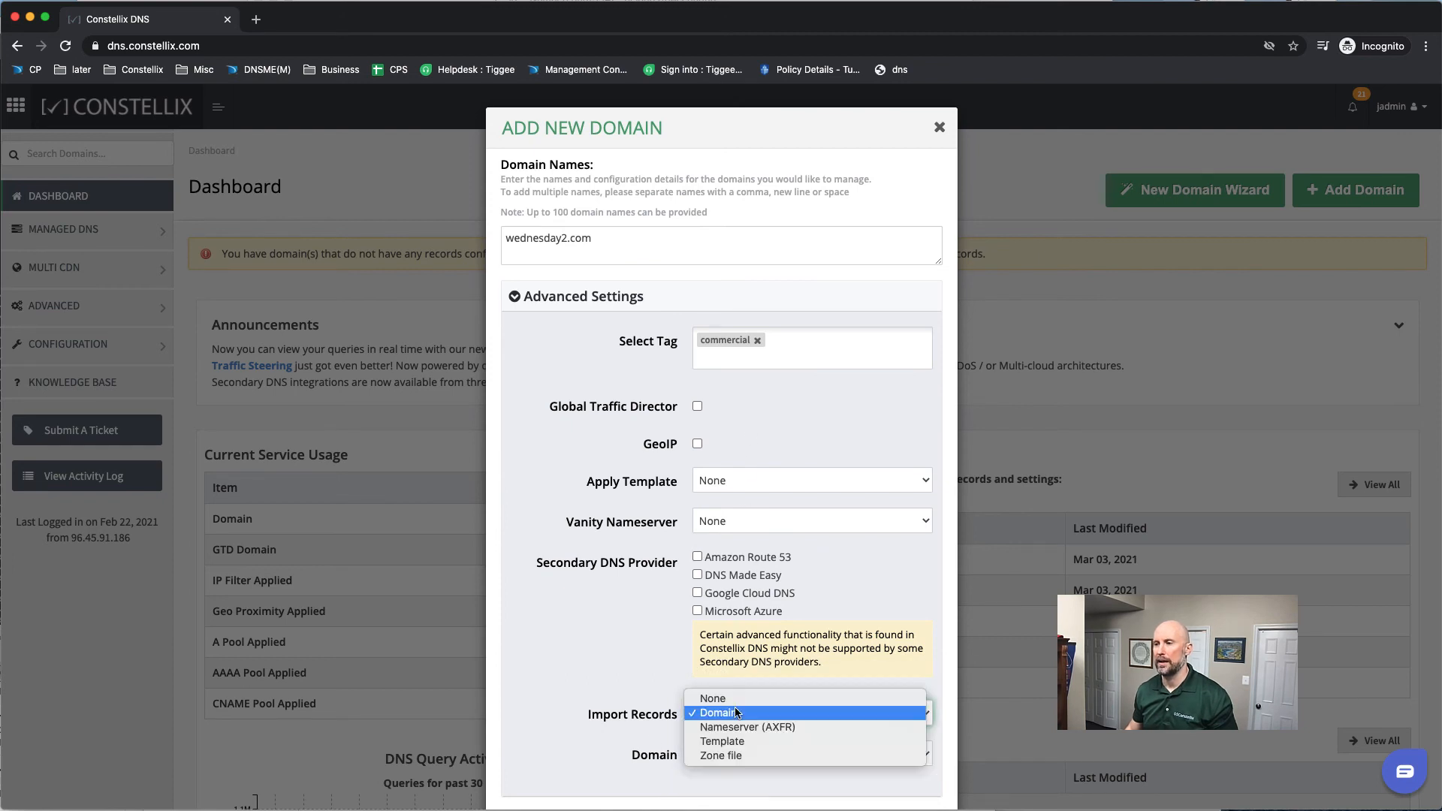
click(729, 740)
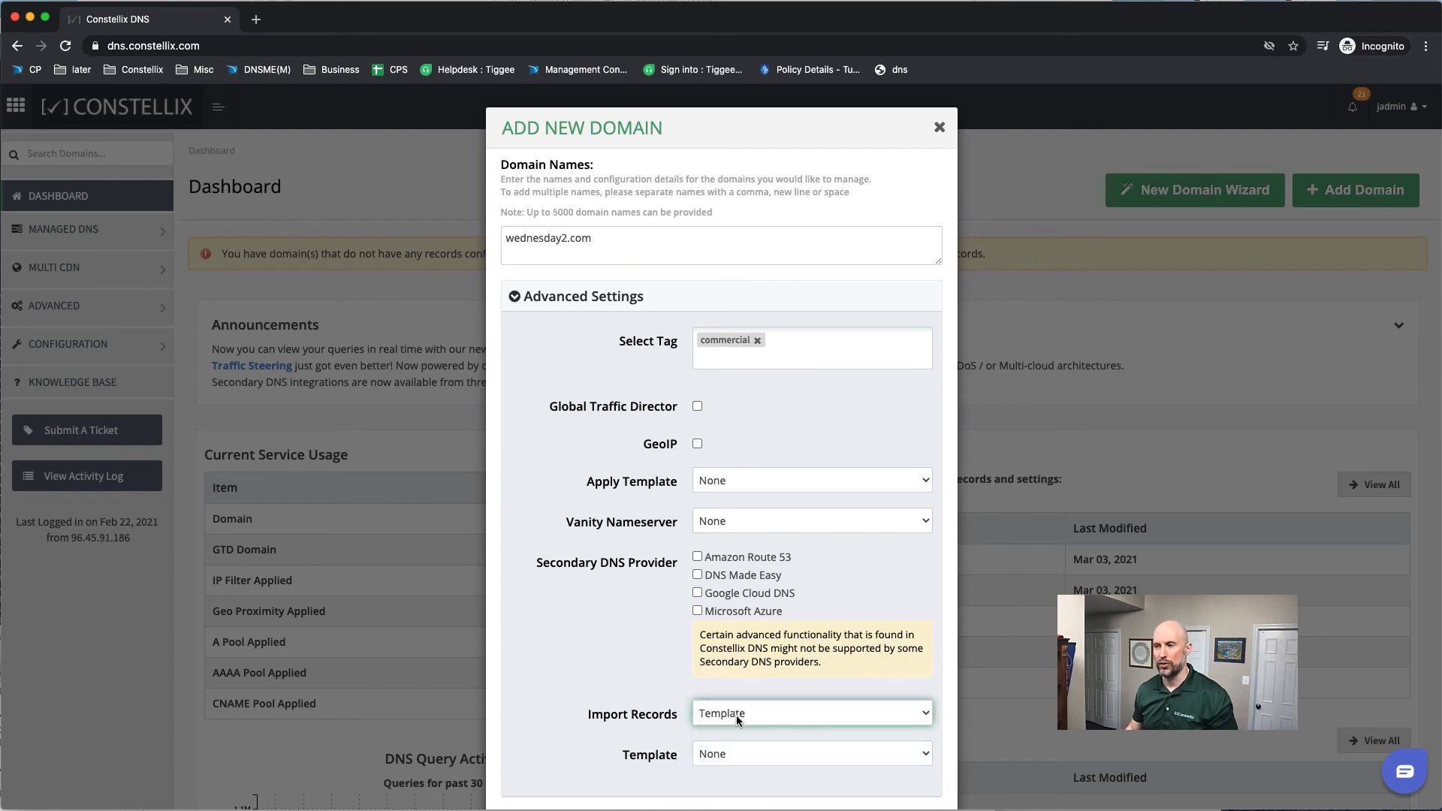
Step: Switch the record import source to Zone file, and open the zone file chooser and cancel it
click(737, 718)
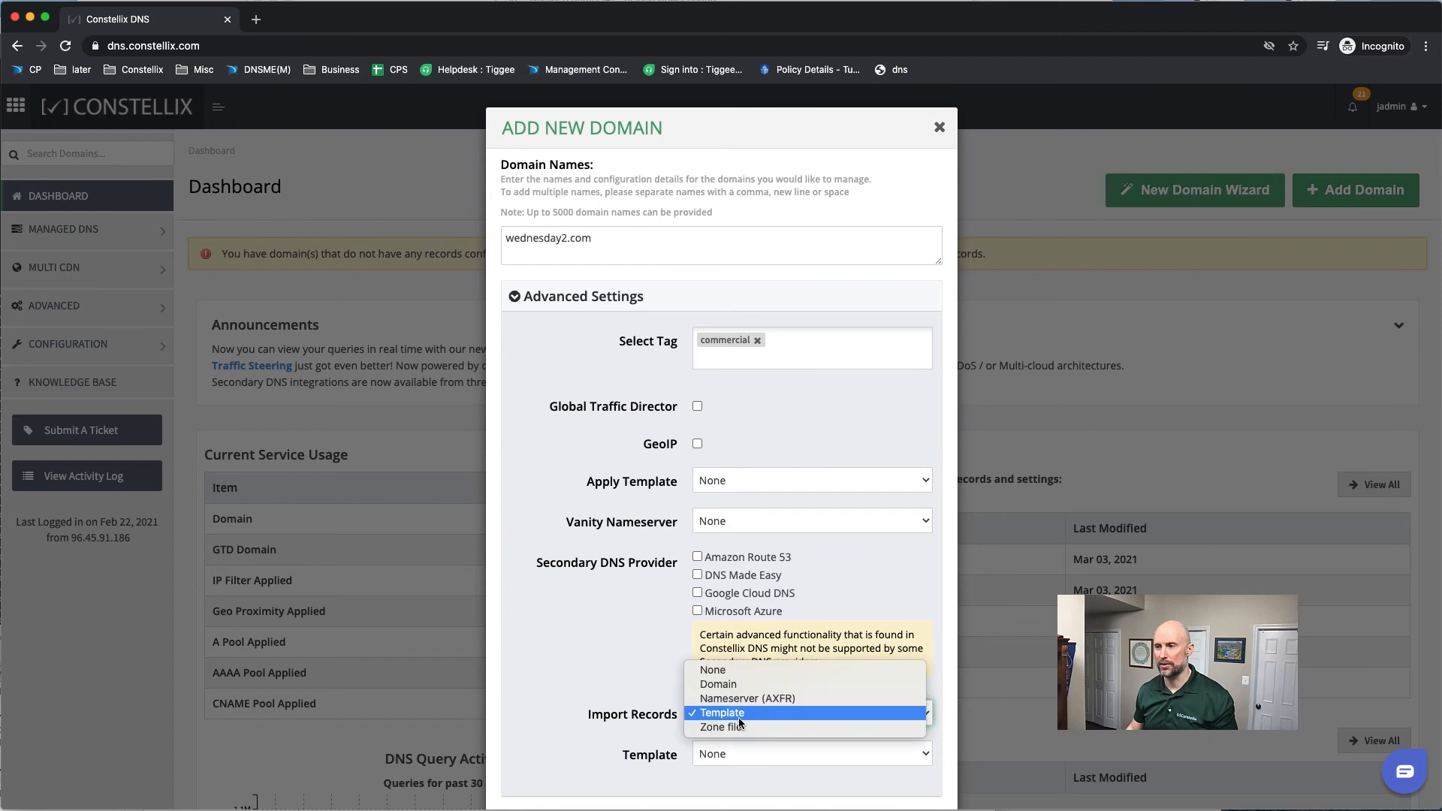
click(745, 727)
click(745, 732)
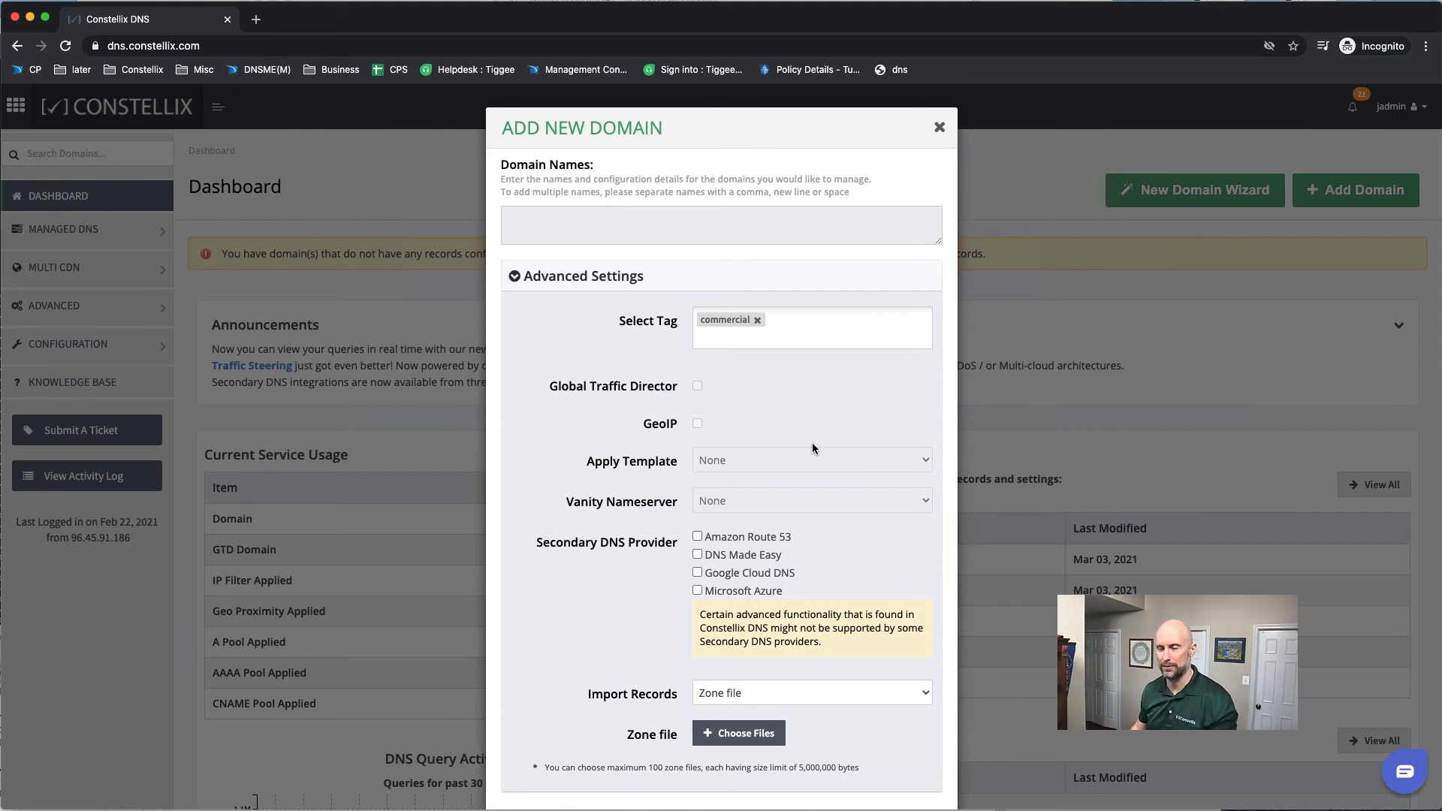
click(739, 736)
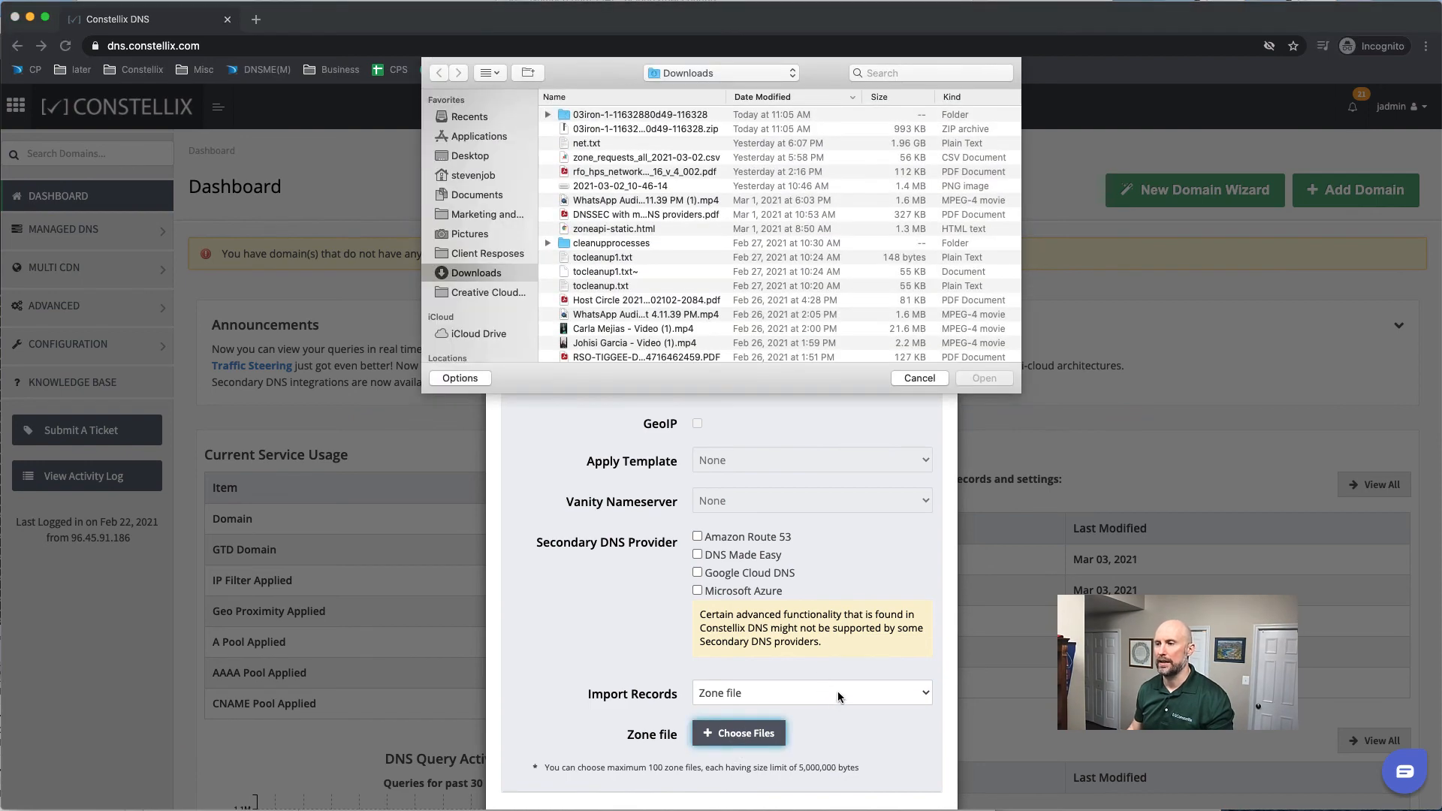
click(919, 378)
Step: Switch the record import to Nameserver (AXFR), highlight the IPs that must be allowed for transfers, and close the new domain form without saving
click(758, 696)
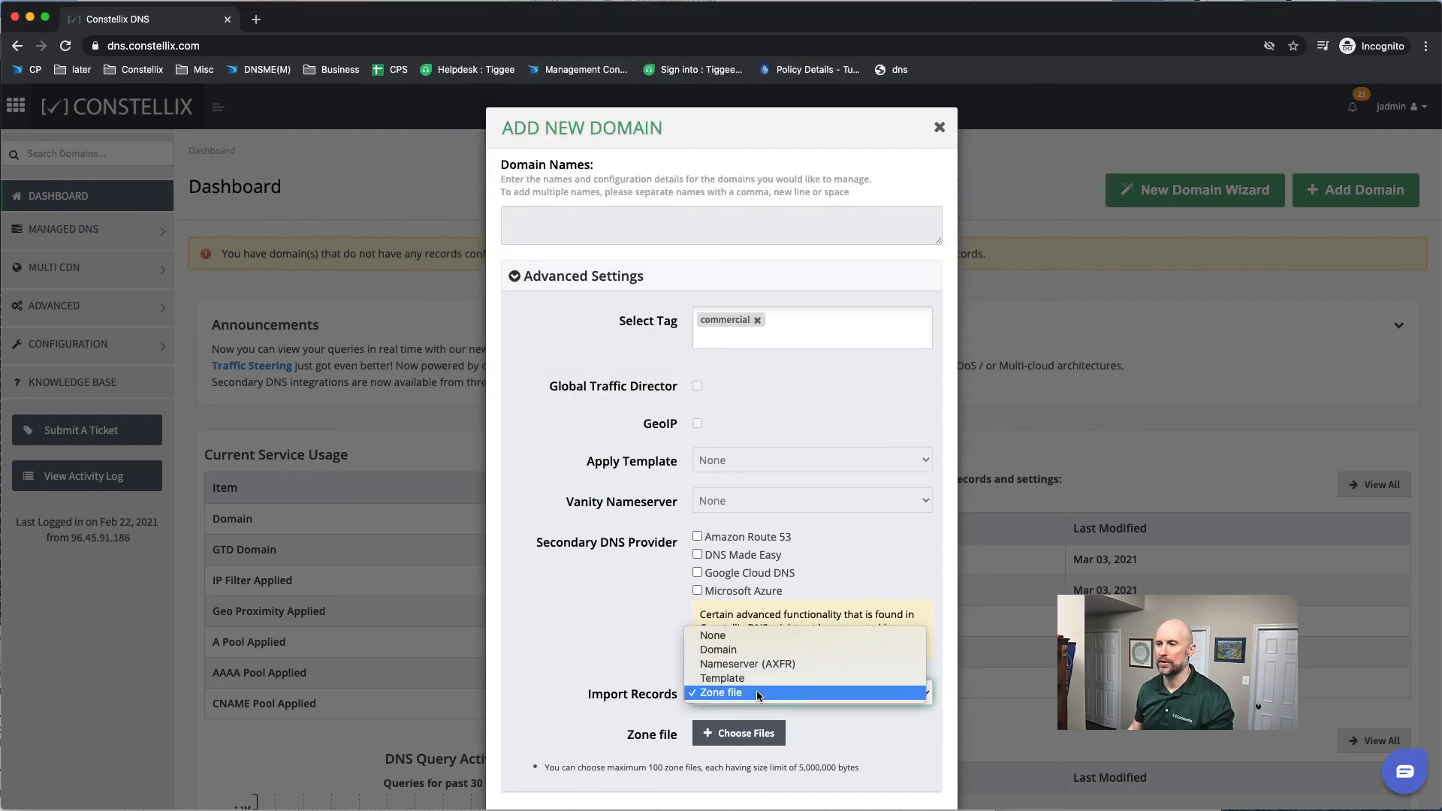
click(751, 664)
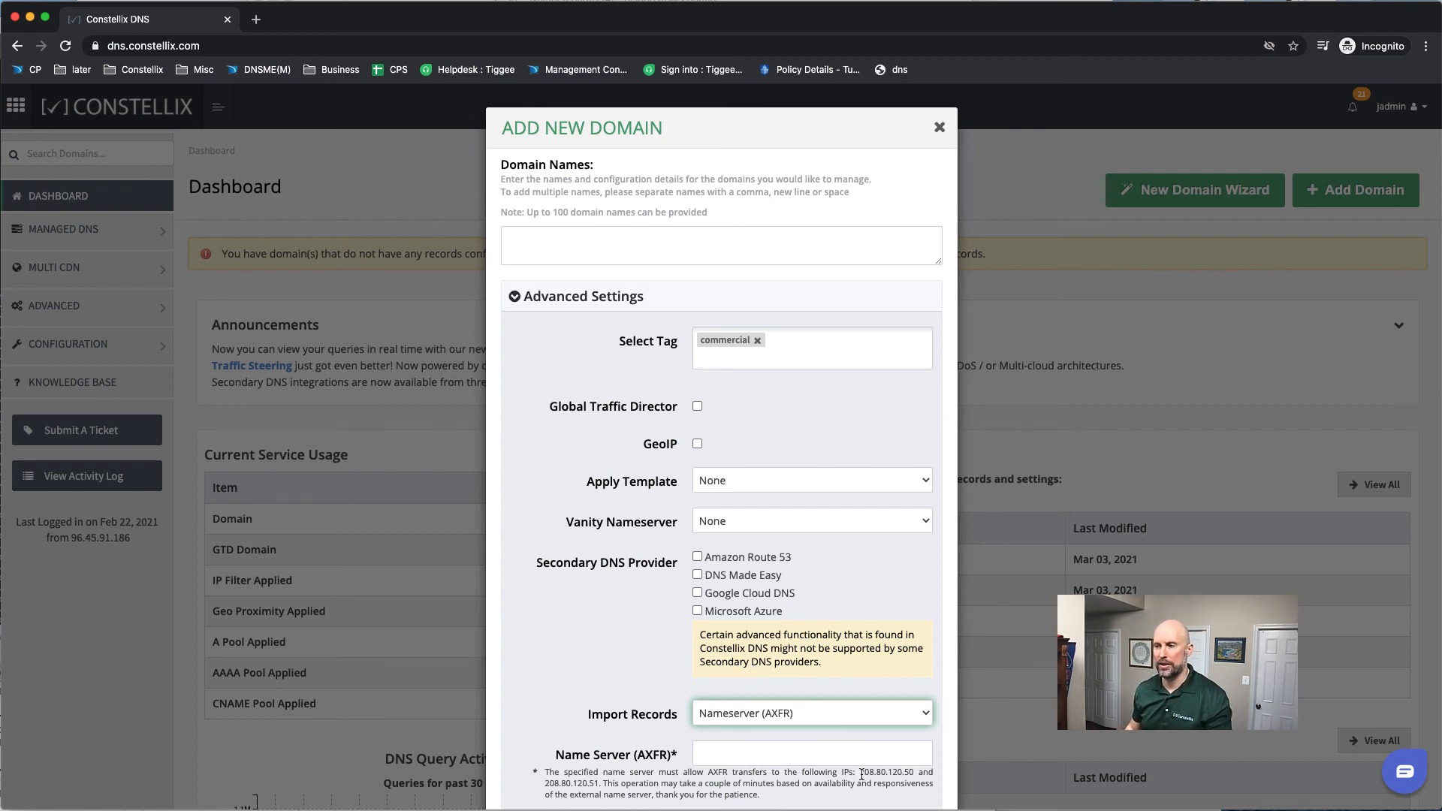
drag(859, 772, 599, 782)
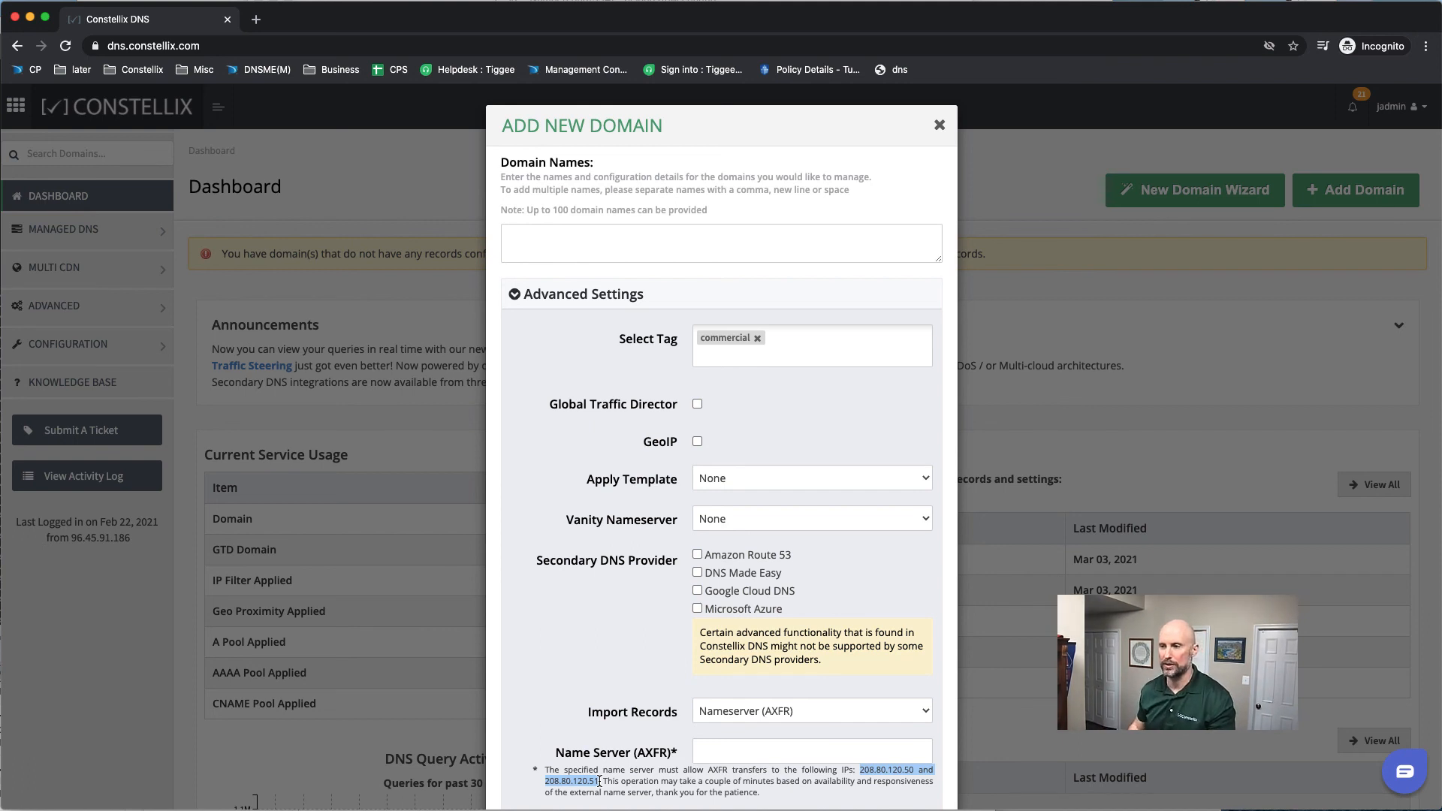
scroll(635, 742, down, 2)
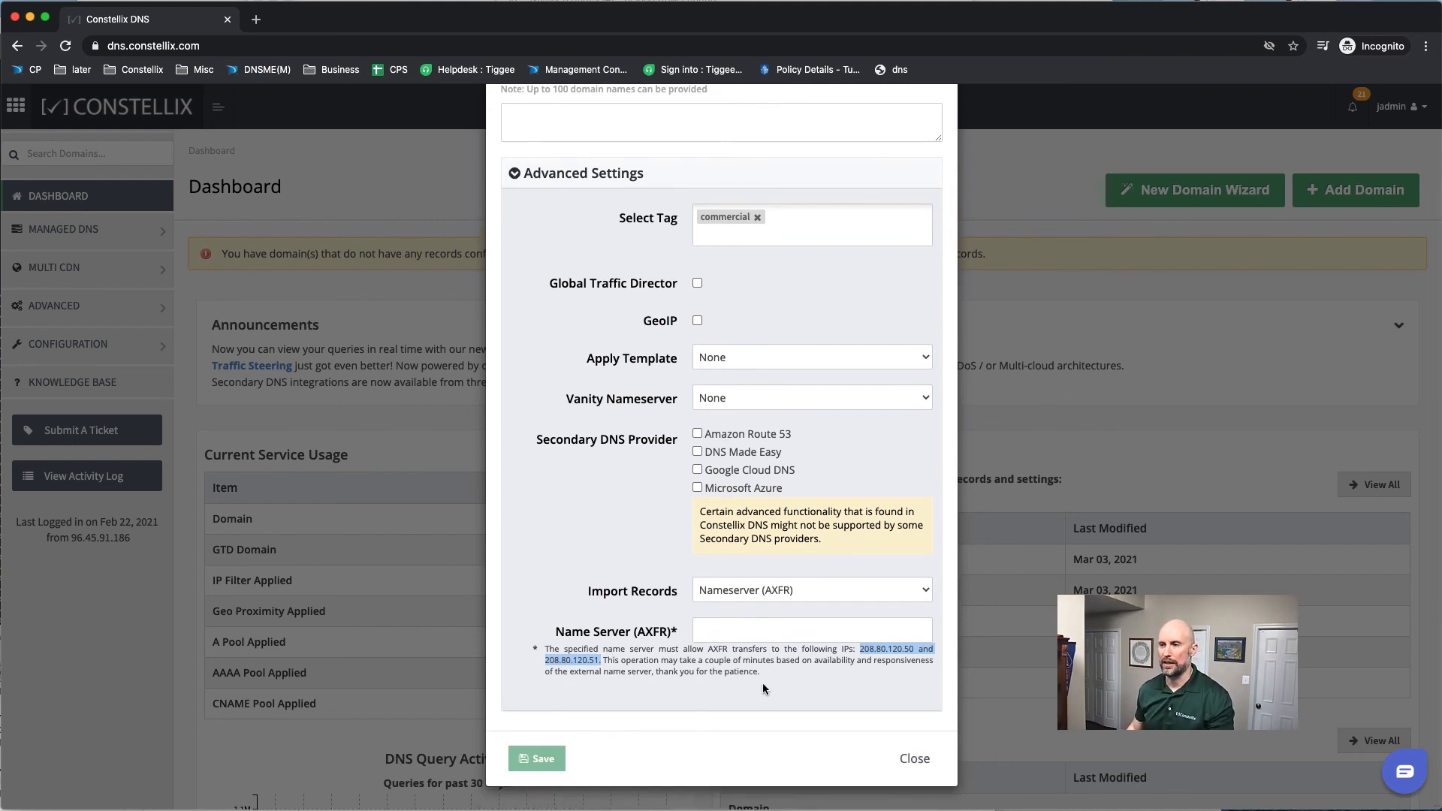
click(915, 759)
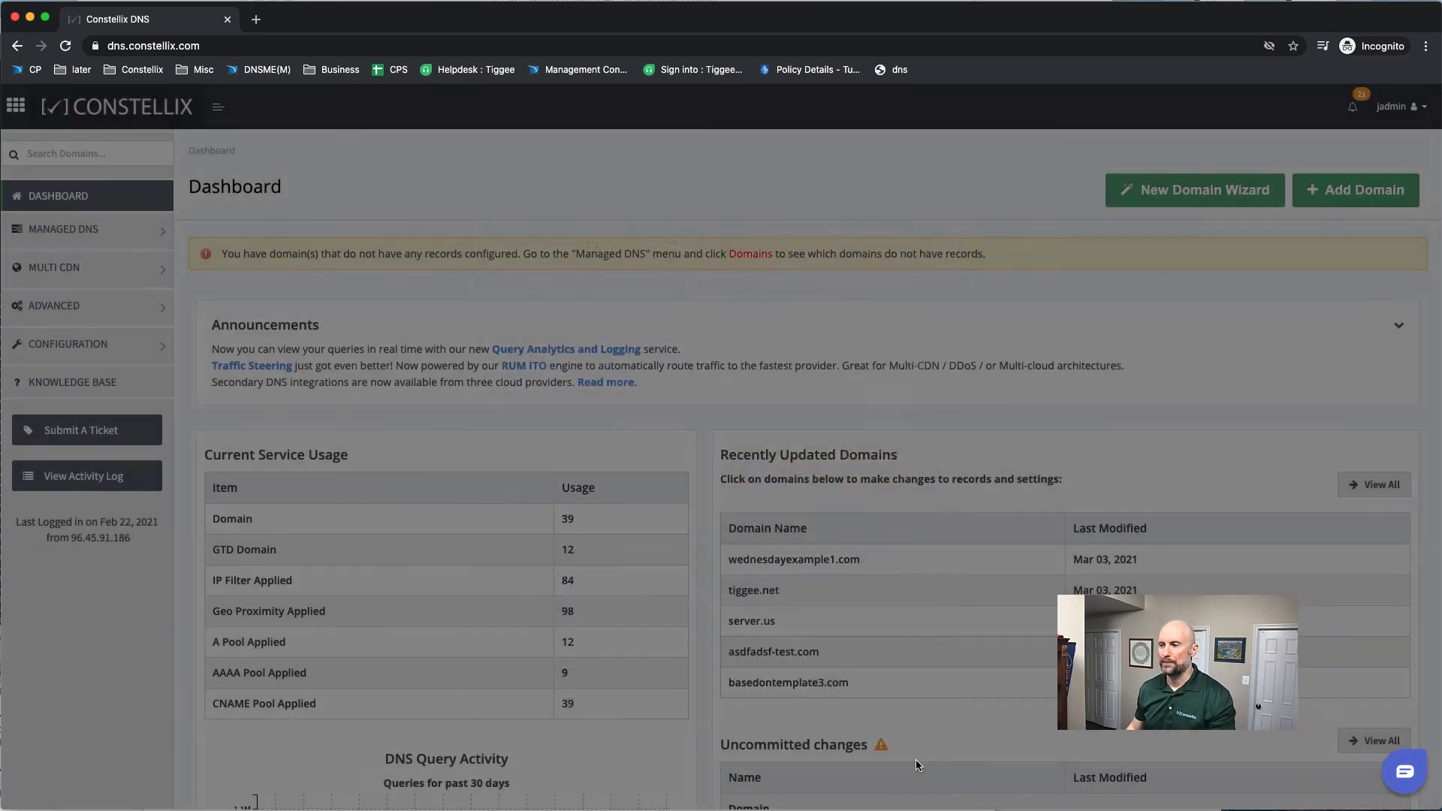